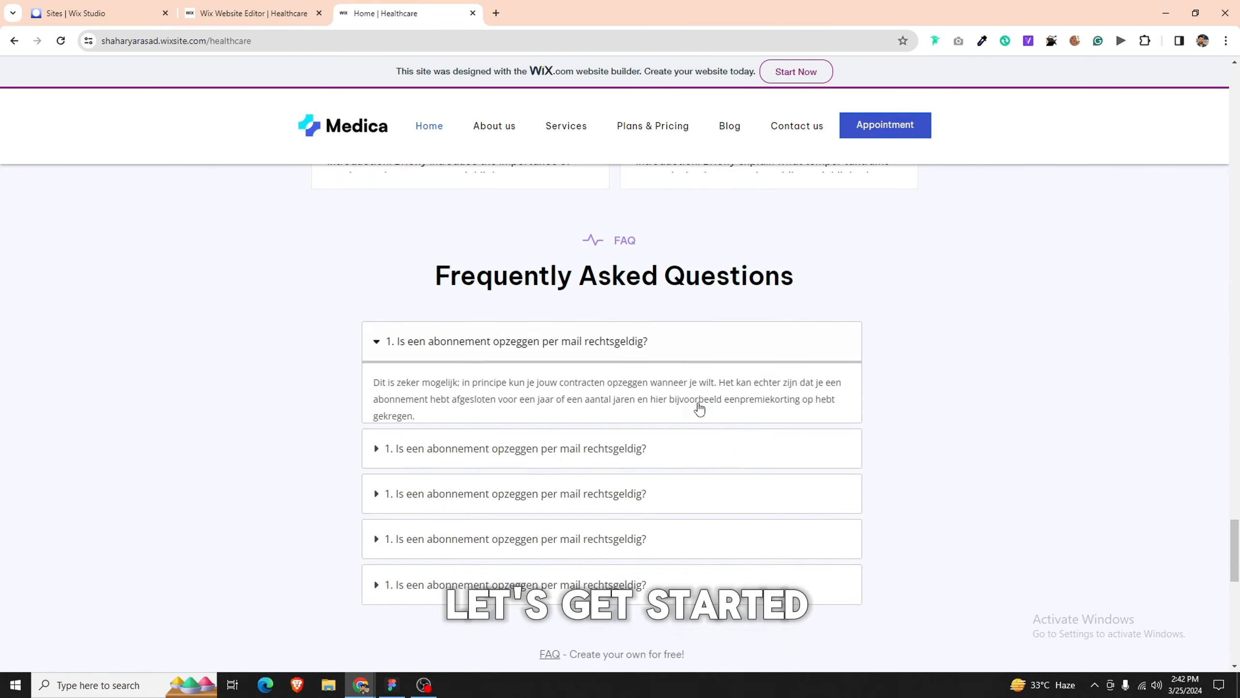
# Step: Review the published home page's sections, from the FAQ and articles back up to the service features
pyautogui.scroll(-15, 698, 407)
pyautogui.scroll(20, 704, 407)
pyautogui.scroll(15, 709, 403)
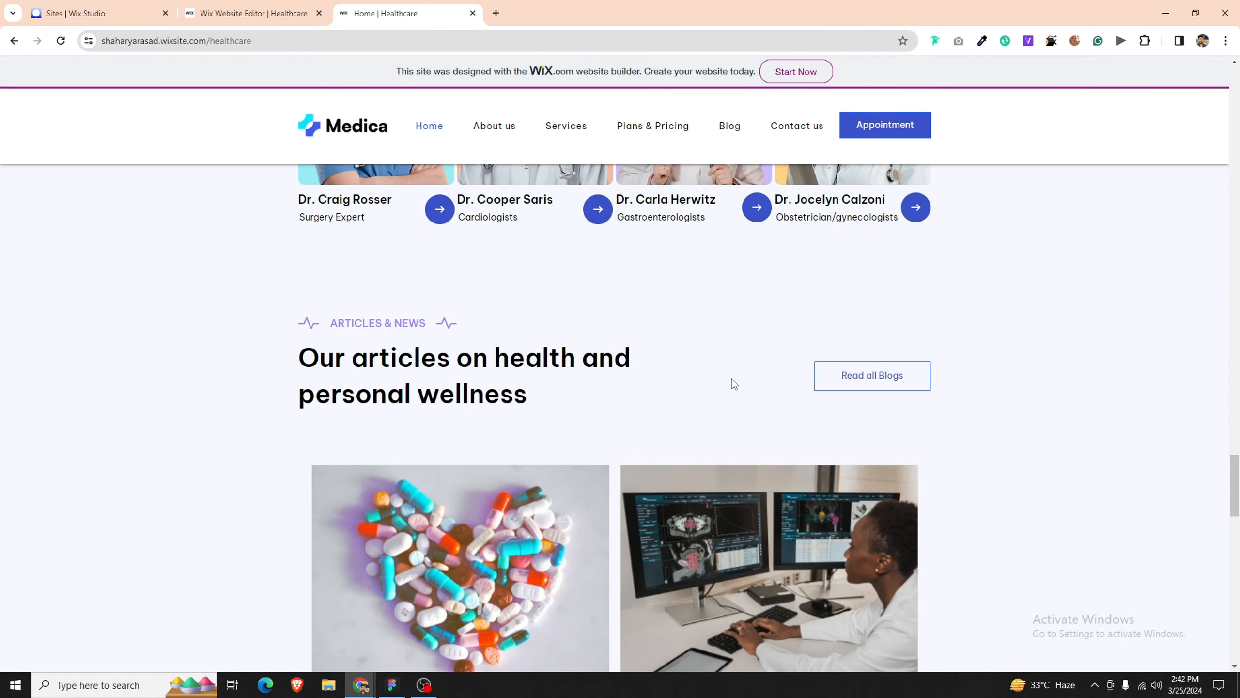
pyautogui.scroll(15, 580, 440)
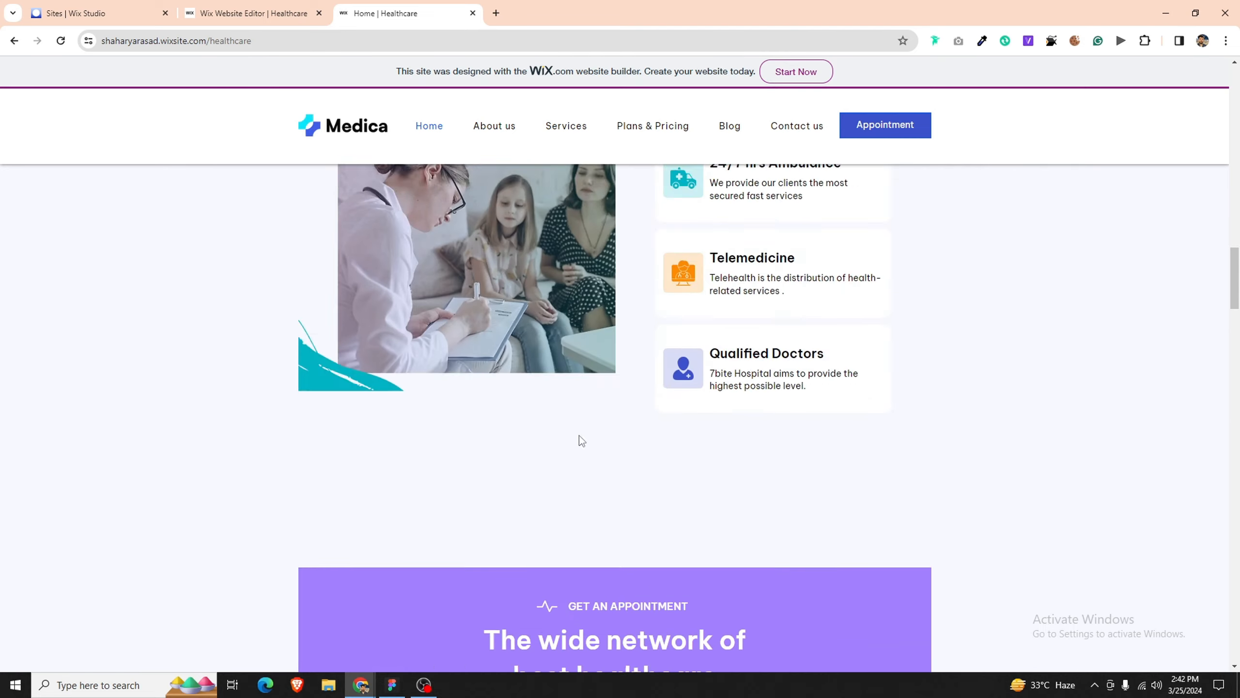
# Step: Review the published site's About us page and its Medical Team subpage
pyautogui.click(483, 139)
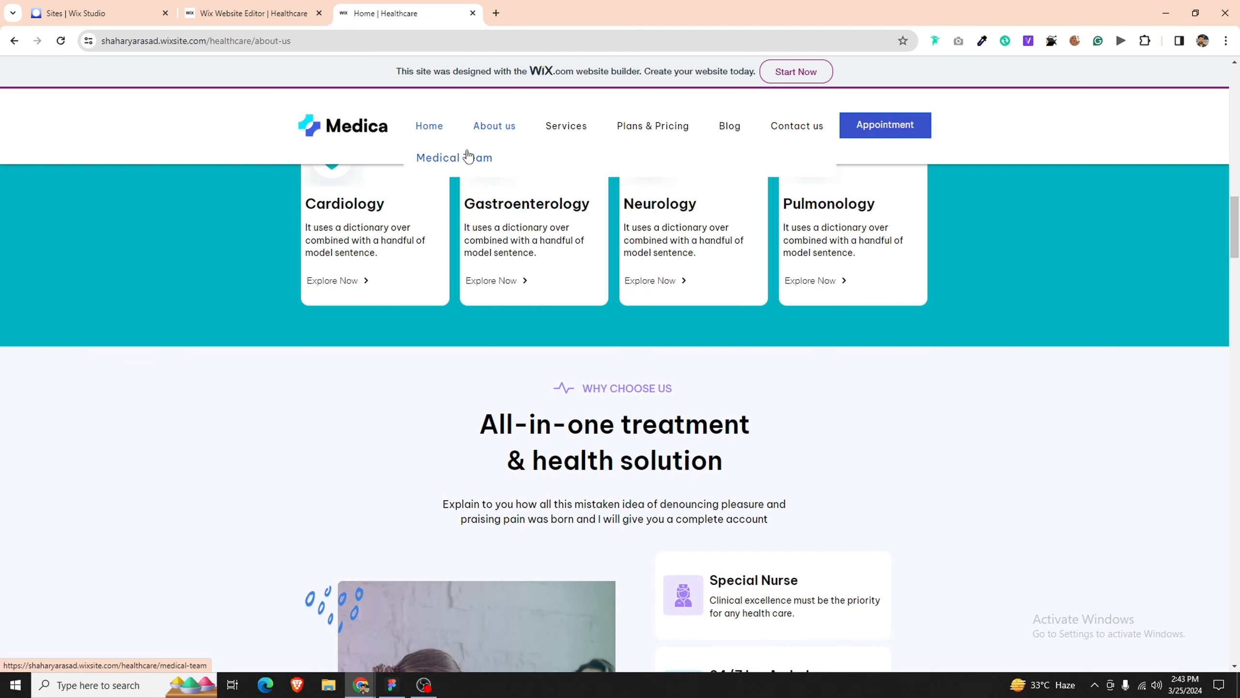
pyautogui.scroll(-15, 565, 227)
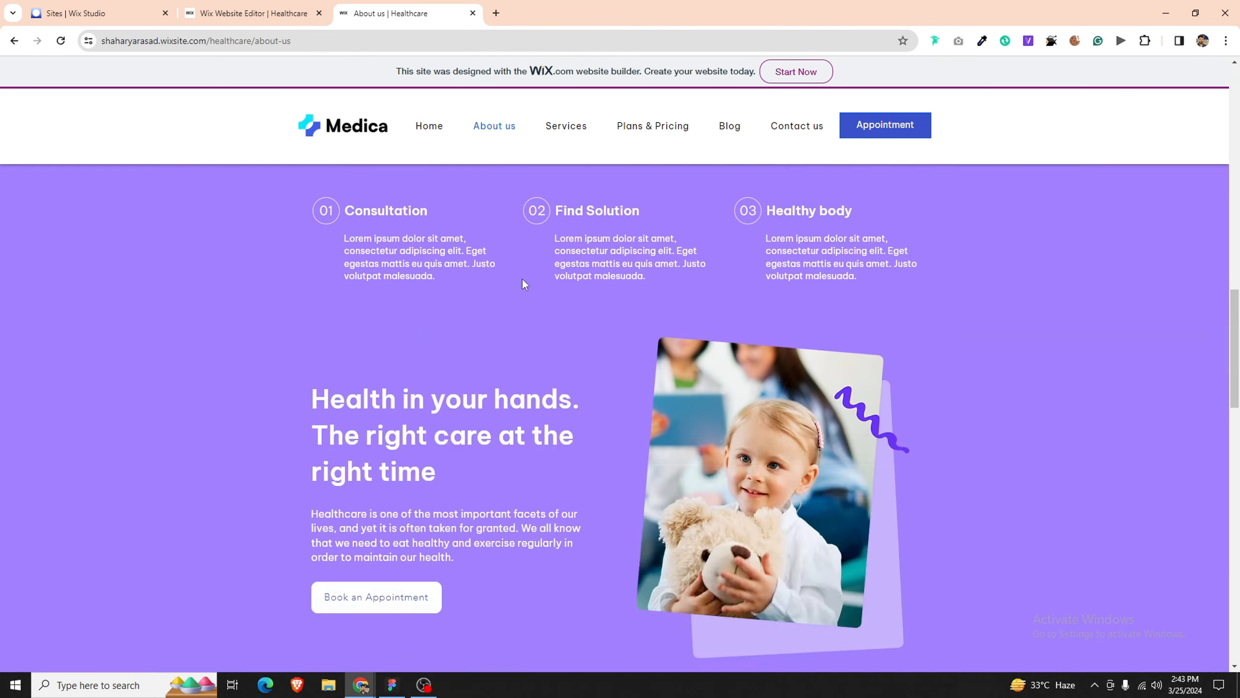
pyautogui.scroll(-10, 522, 283)
pyautogui.moveTo(478, 134)
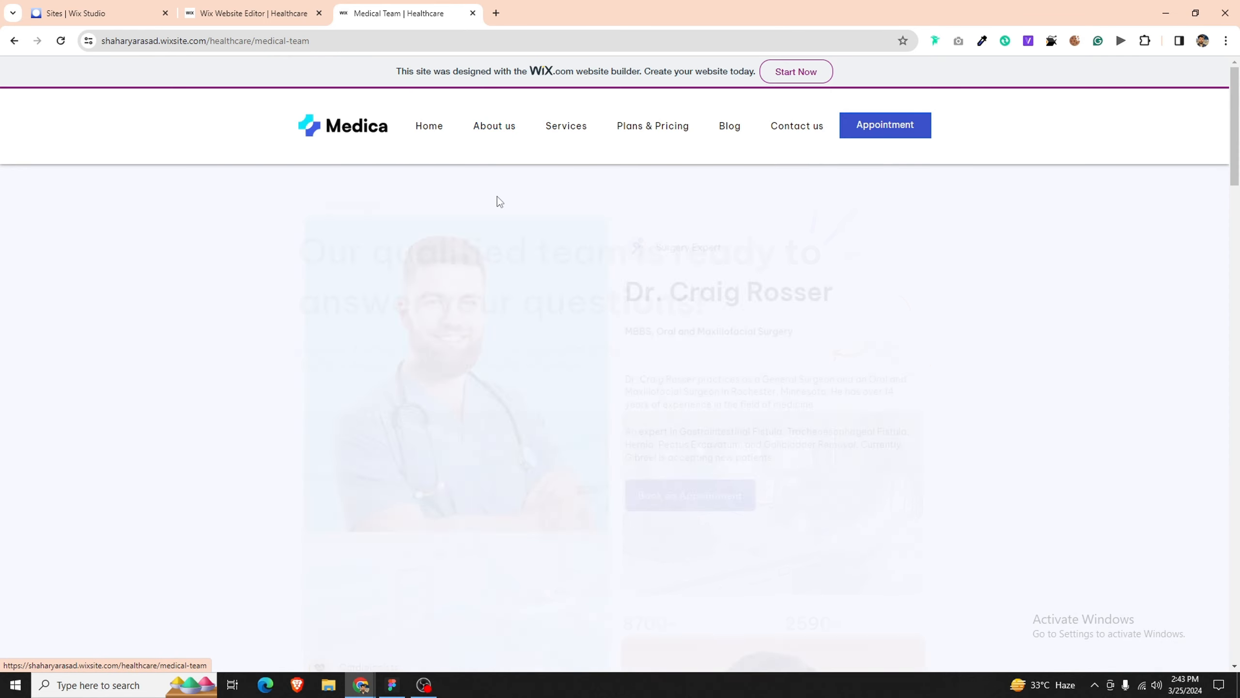
pyautogui.scroll(-15, 468, 251)
pyautogui.scroll(-10, 573, 279)
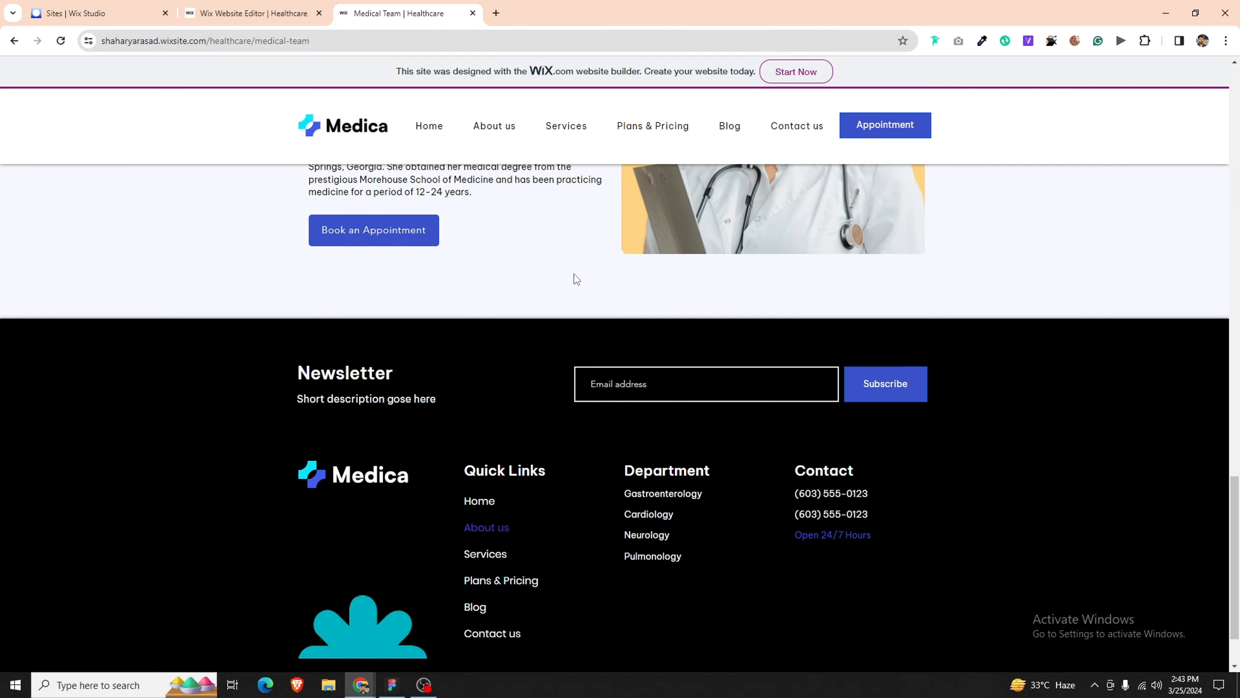
# Step: Review the Services page and its Cardiology, Gastroenterology, Neurology and Pulmonology subpages
pyautogui.moveTo(559, 130)
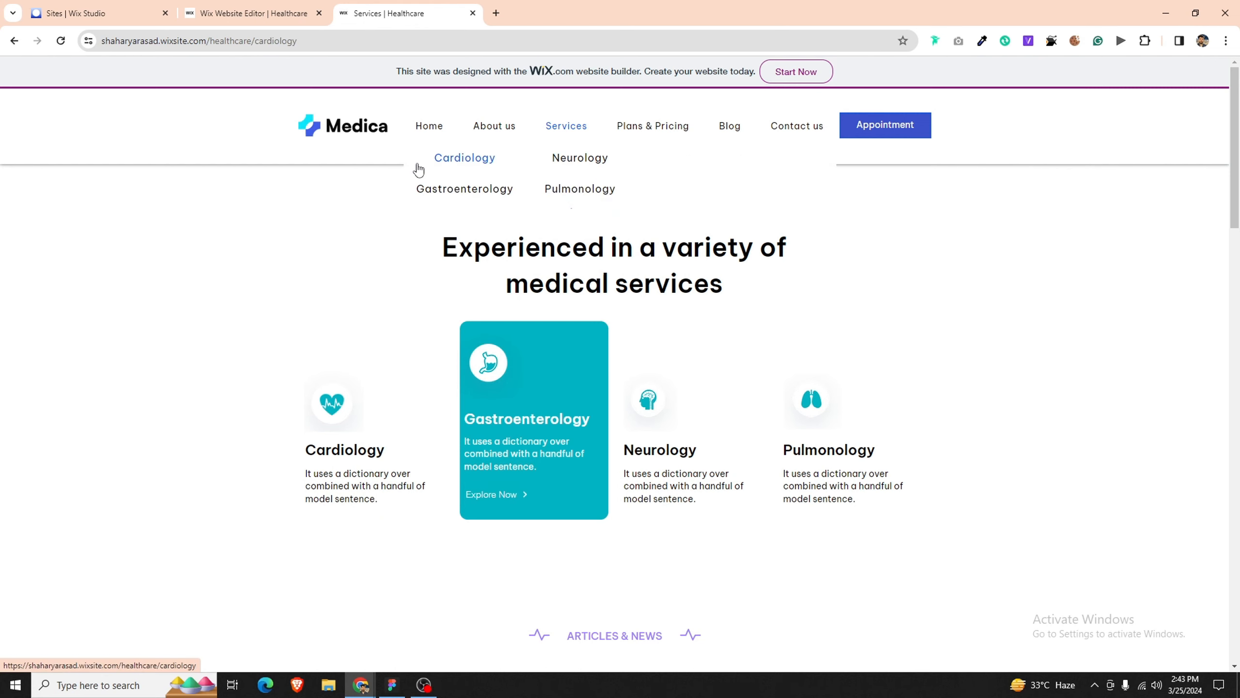
pyautogui.scroll(-6, 576, 171)
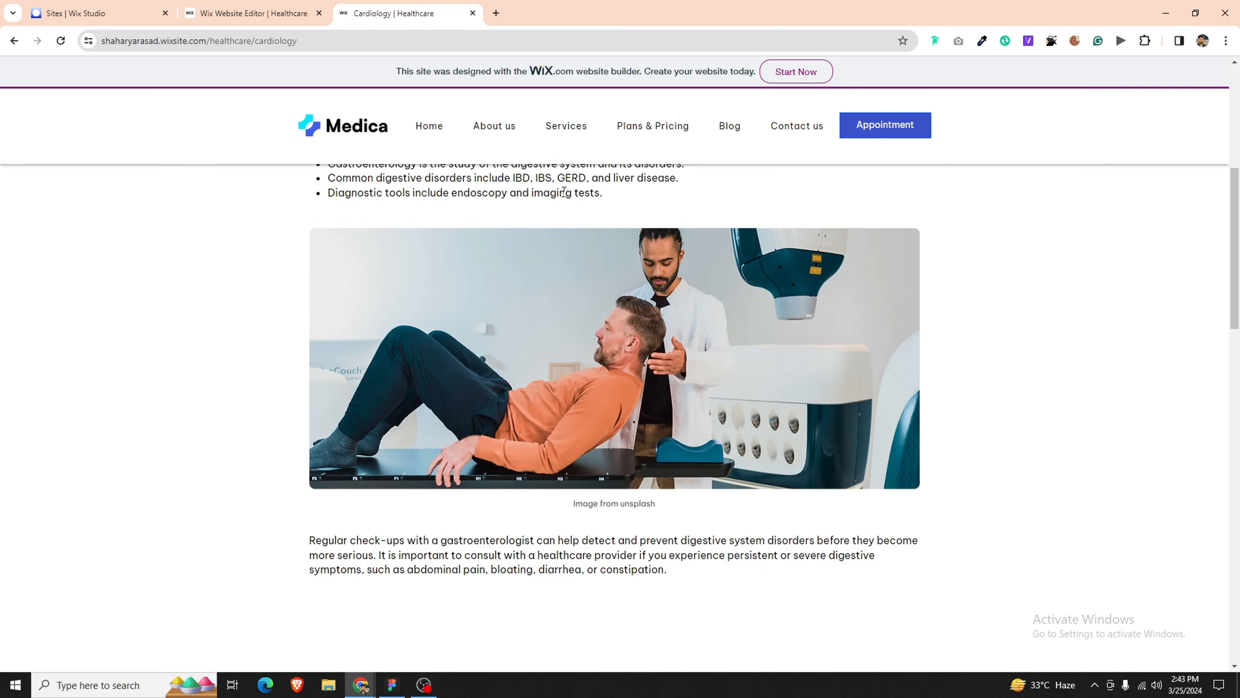
pyautogui.click(473, 192)
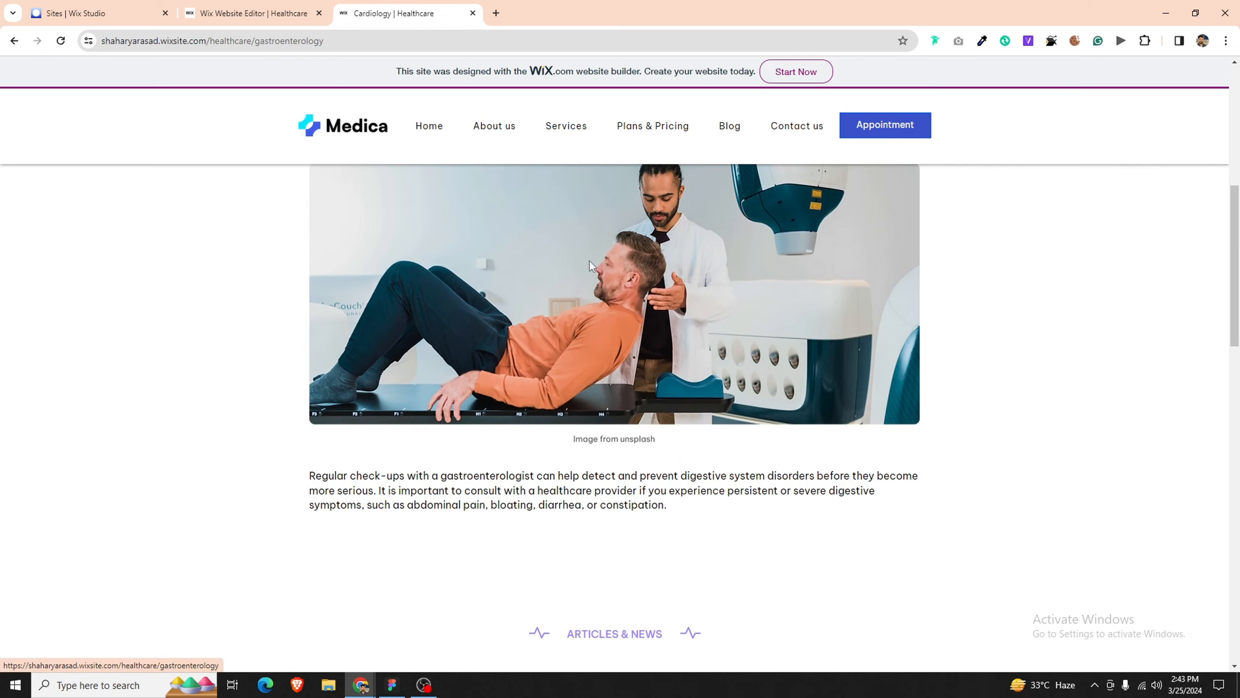
pyautogui.scroll(-15, 588, 291)
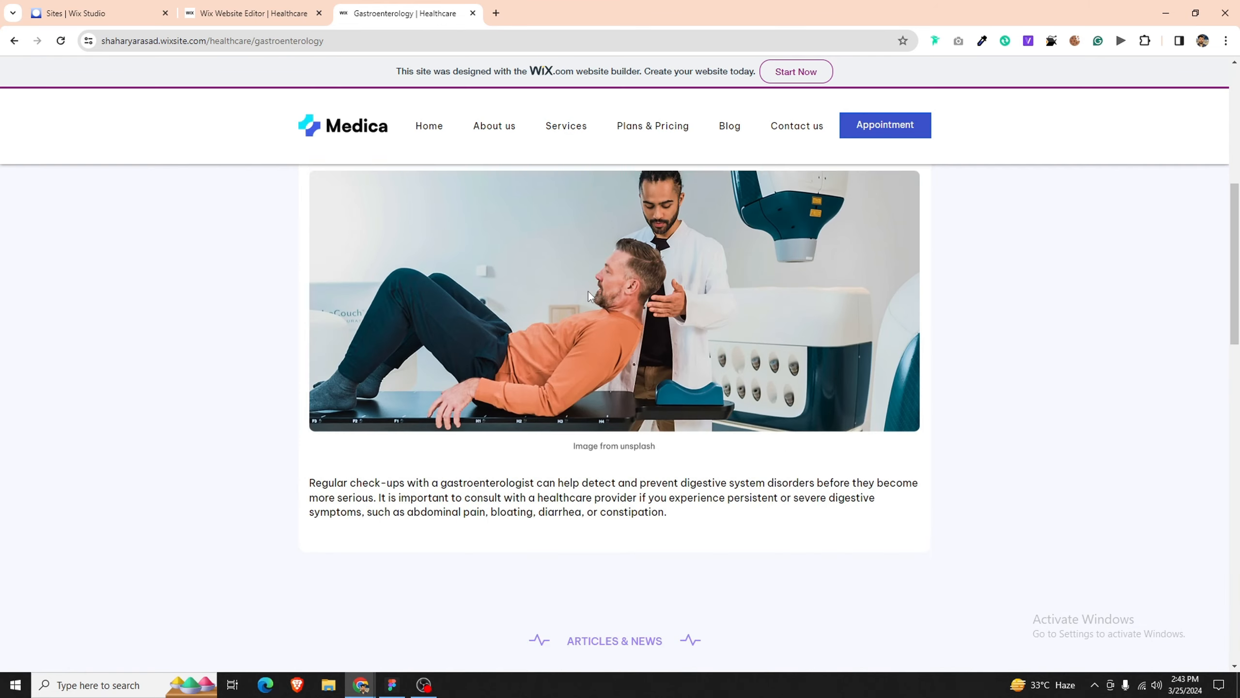
pyautogui.moveTo(581, 131)
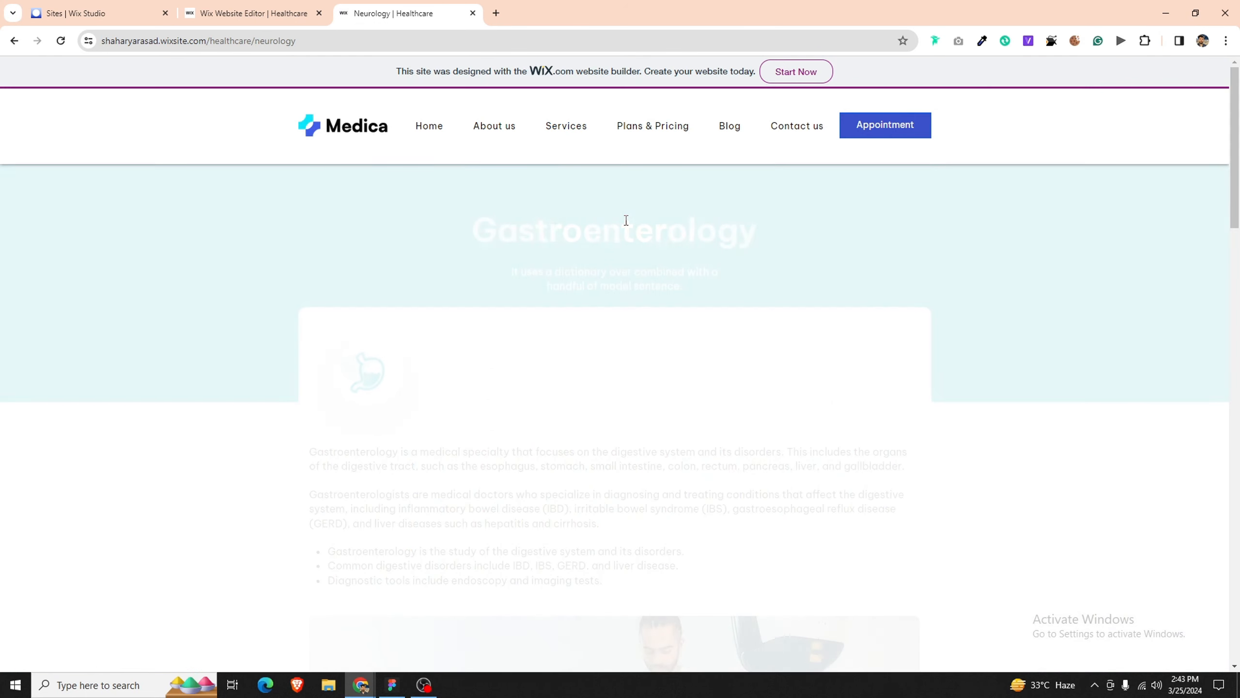
pyautogui.scroll(-15, 695, 304)
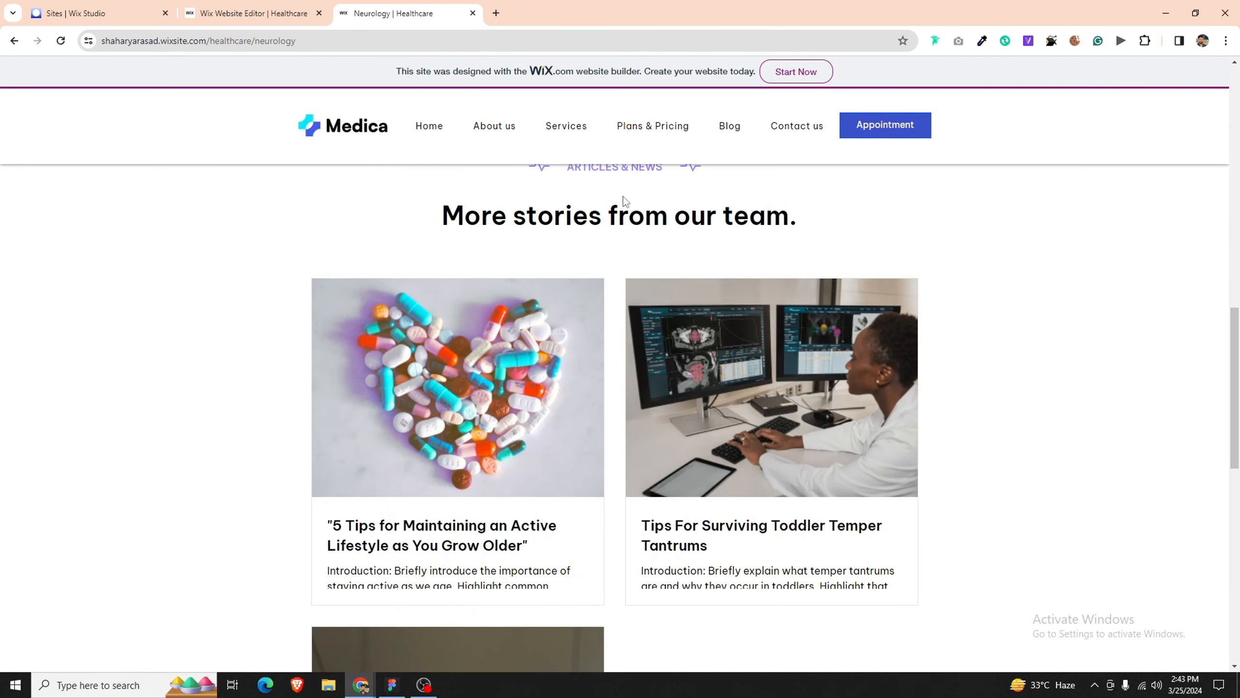
pyautogui.scroll(15, 614, 240)
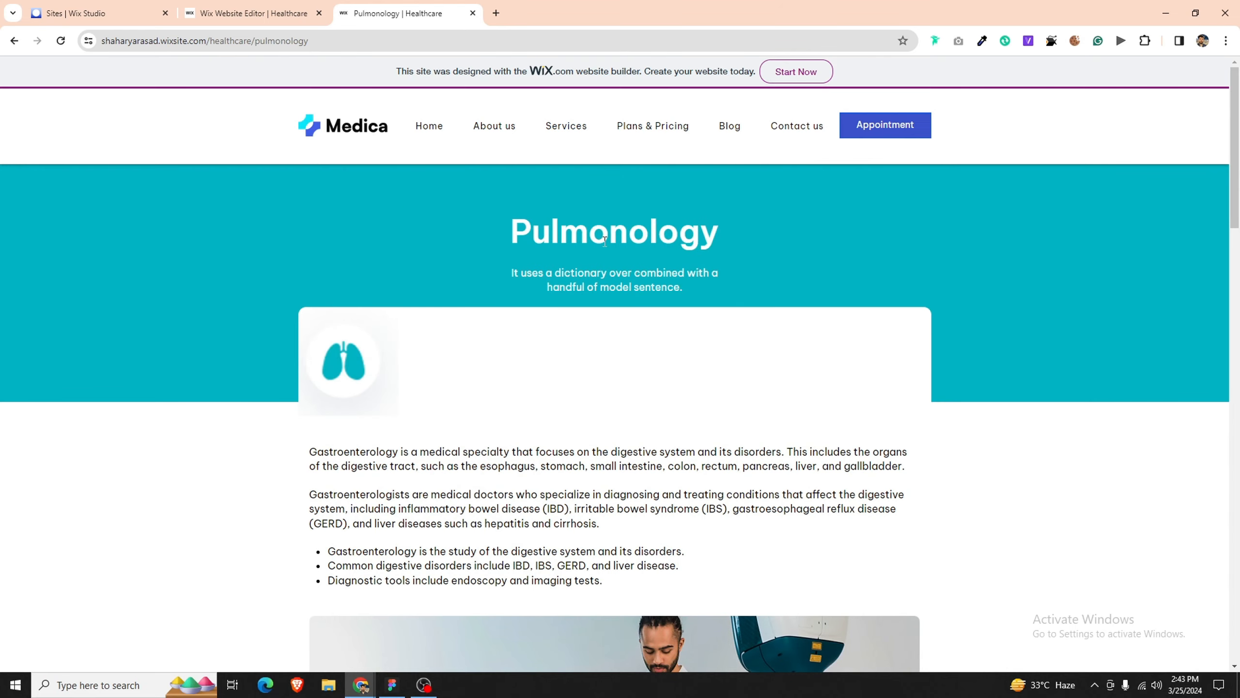
pyautogui.scroll(-12, 605, 245)
pyautogui.scroll(-10, 606, 246)
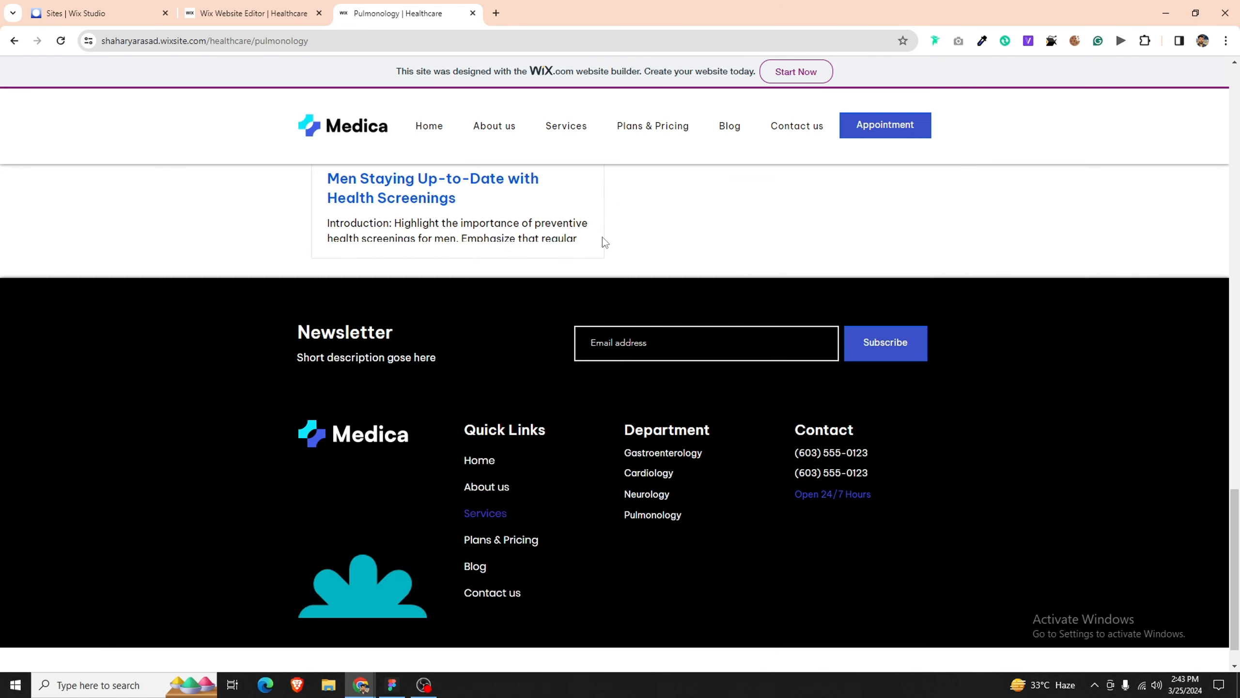
pyautogui.scroll(20, 604, 243)
pyautogui.scroll(8, 921, 348)
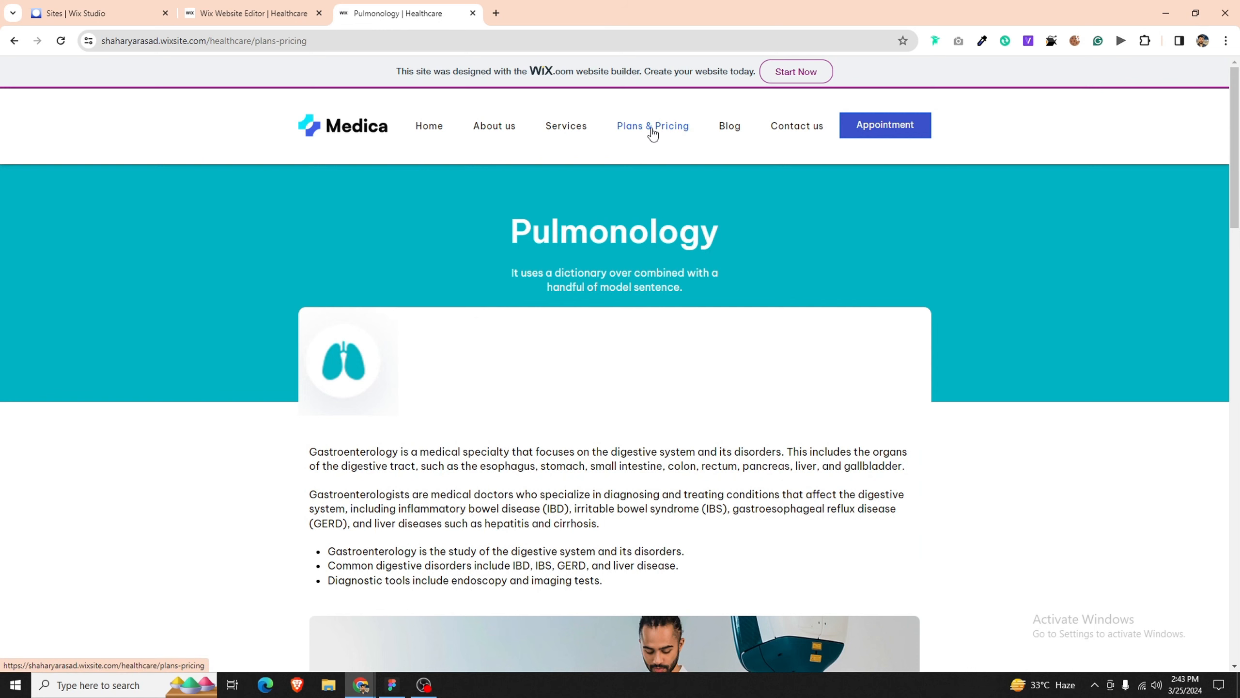
# Step: Review the Plans & Pricing page and the post list on the Blog page
pyautogui.scroll(-15, 630, 239)
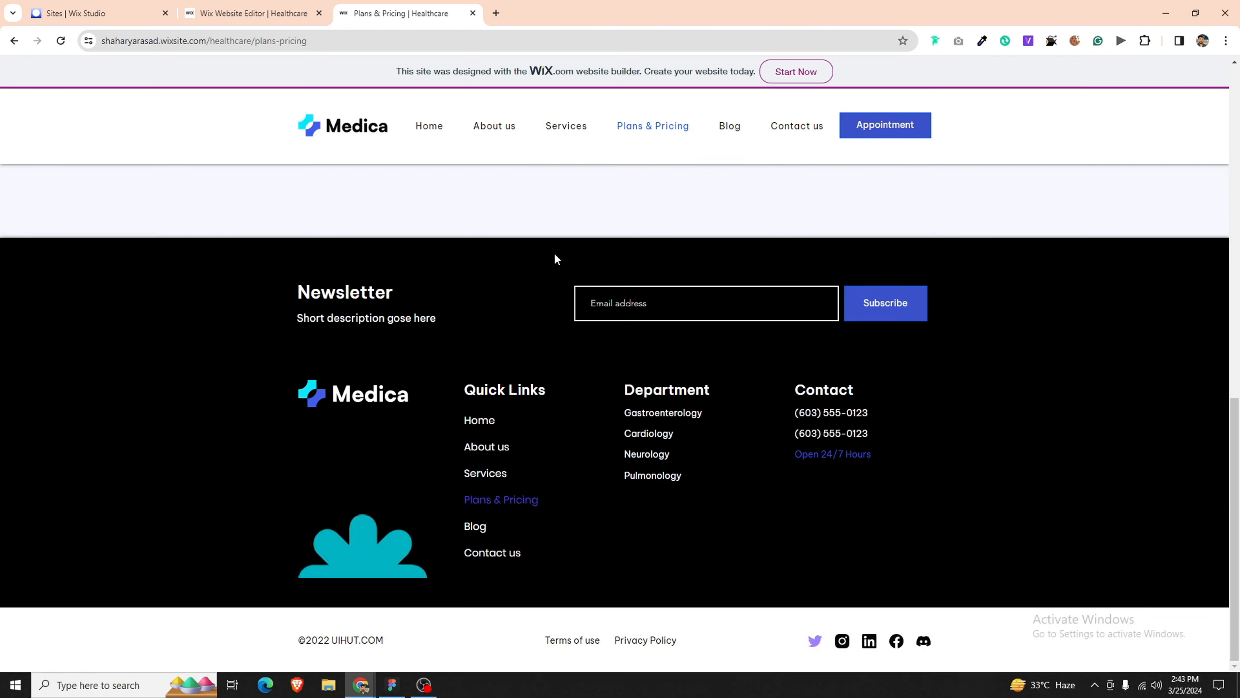
pyautogui.scroll(15, 630, 279)
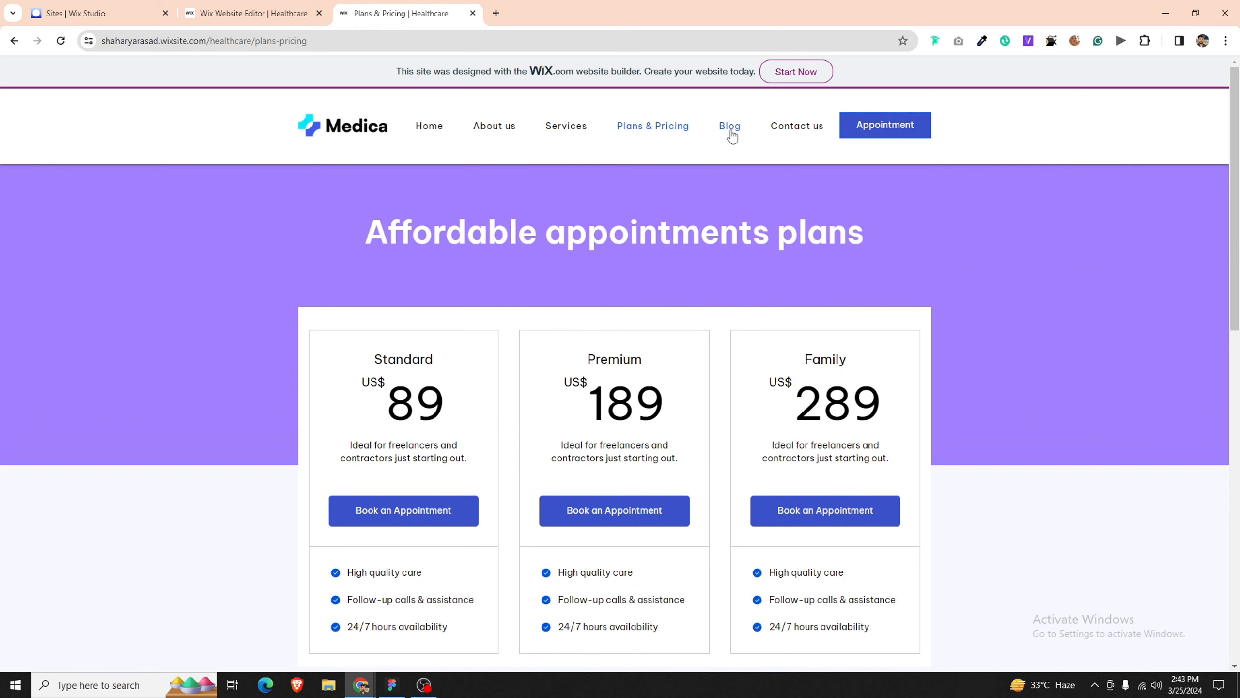
pyautogui.click(731, 132)
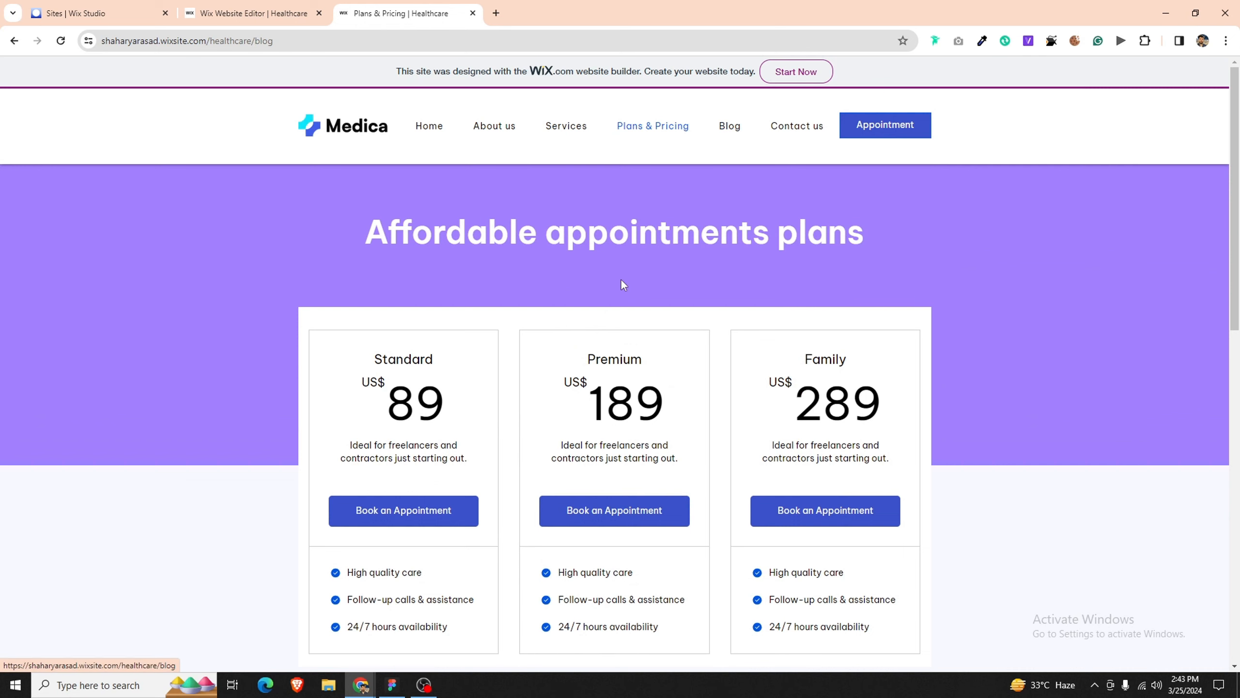
pyautogui.scroll(-10, 708, 268)
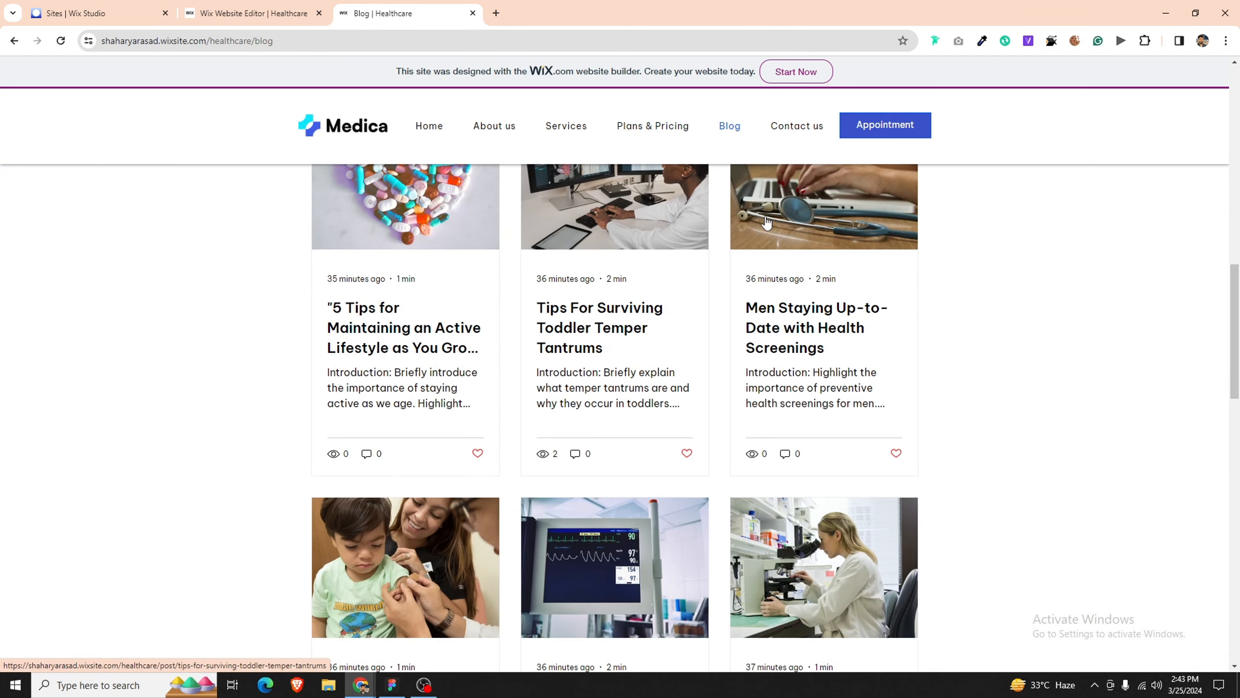
pyautogui.scroll(-8, 772, 211)
# Step: Review the Contact us page down to its footer, and return to the Home page
pyautogui.click(803, 130)
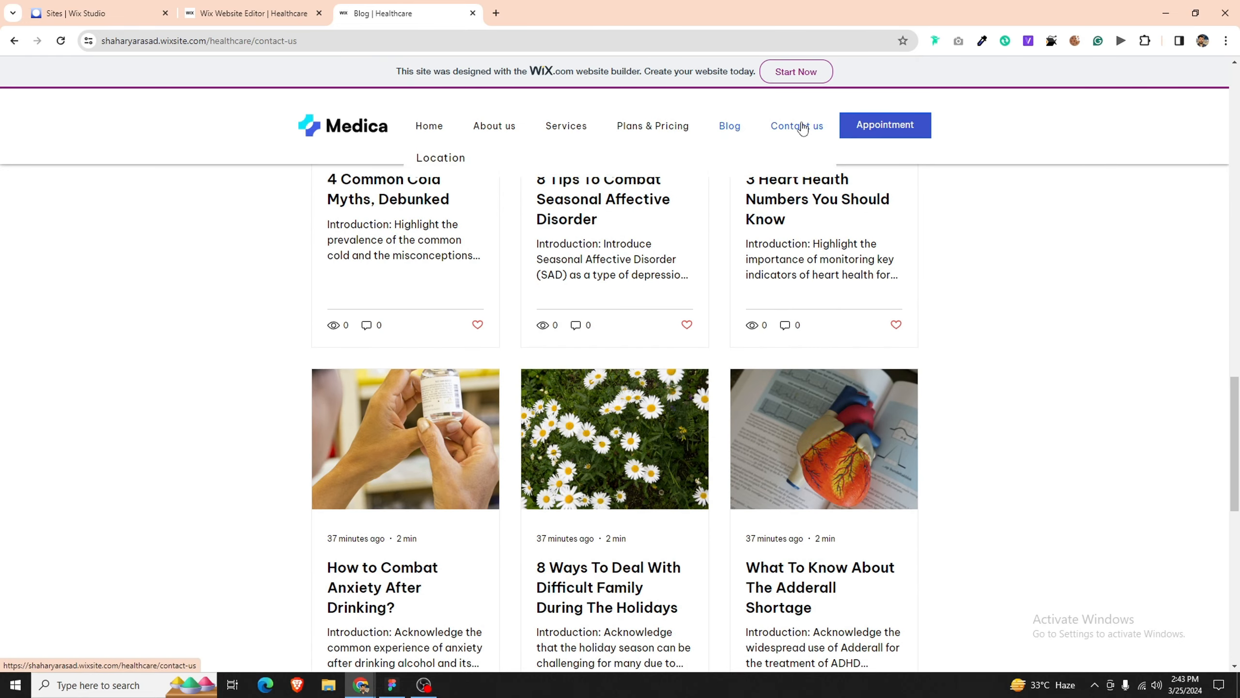
pyautogui.scroll(-10, 640, 238)
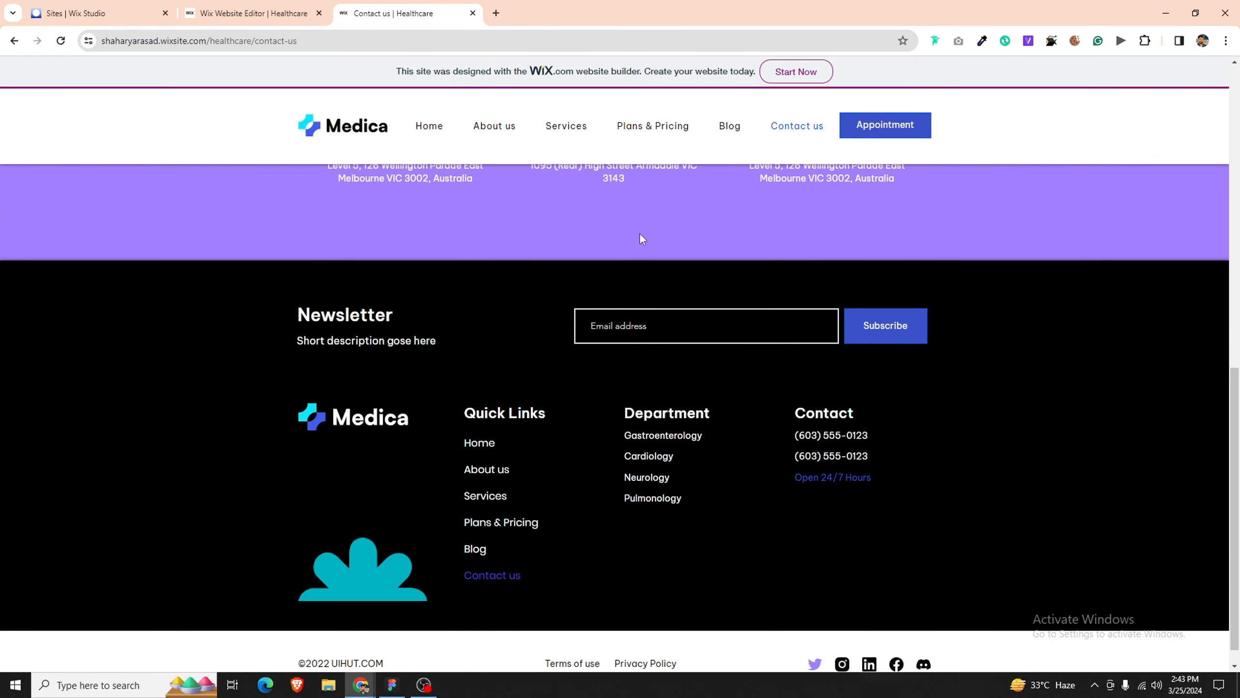
pyautogui.scroll(-1, 640, 234)
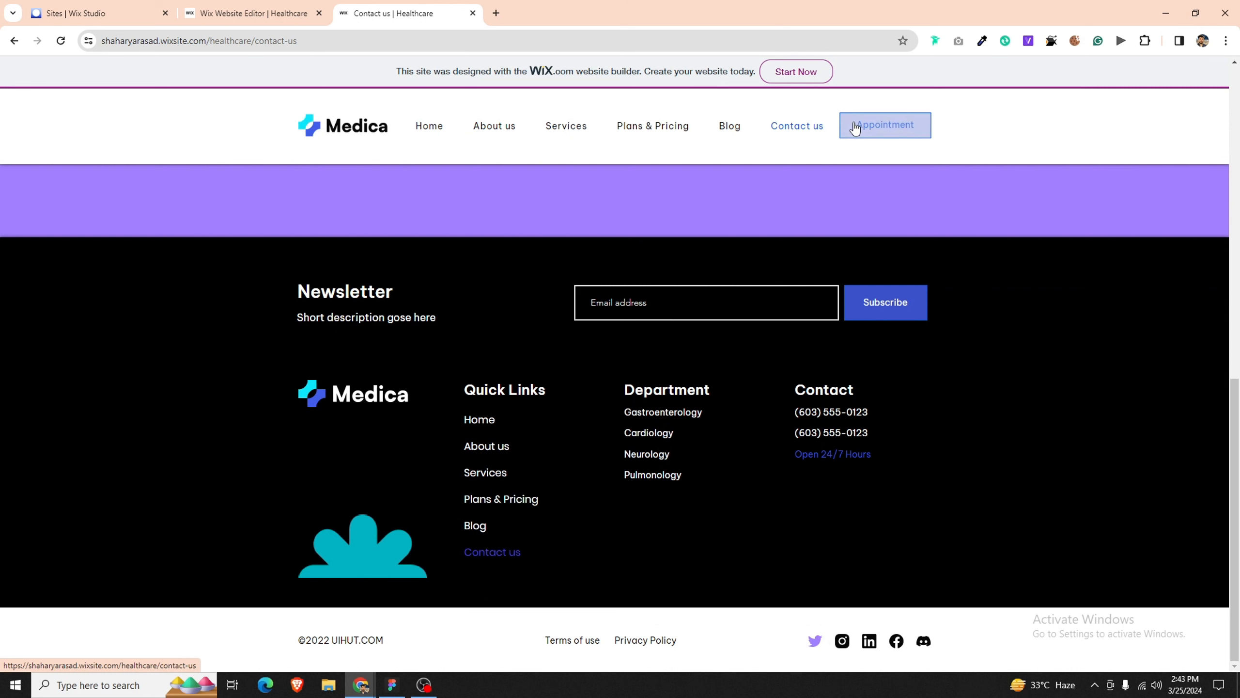
pyautogui.click(436, 128)
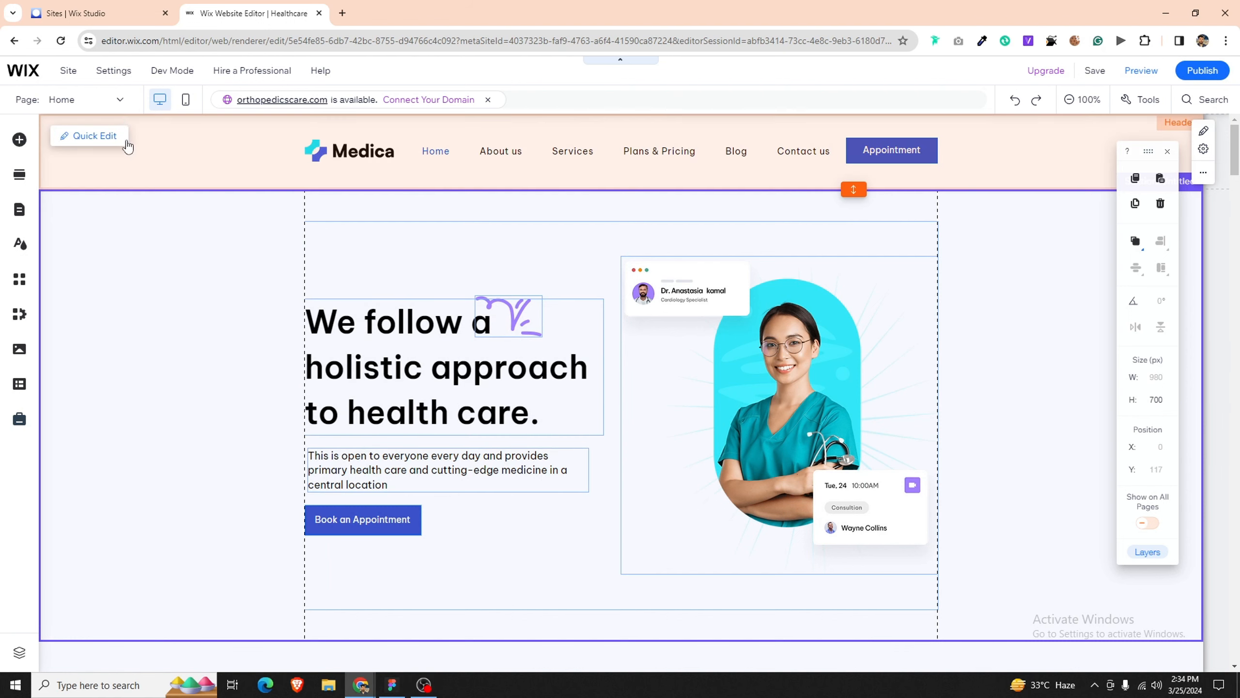
# Step: Open the Contact us page in the Wix Website Editor and set its page background color to #F6F8FE
pyautogui.click(121, 101)
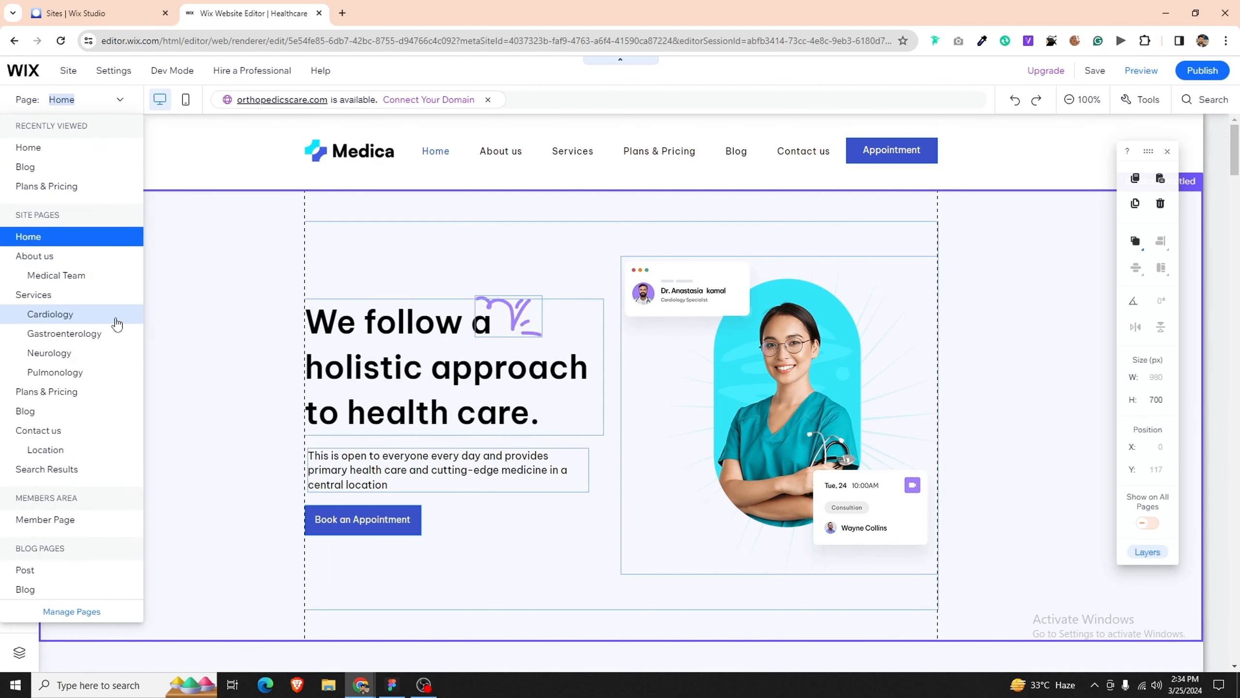
pyautogui.click(63, 430)
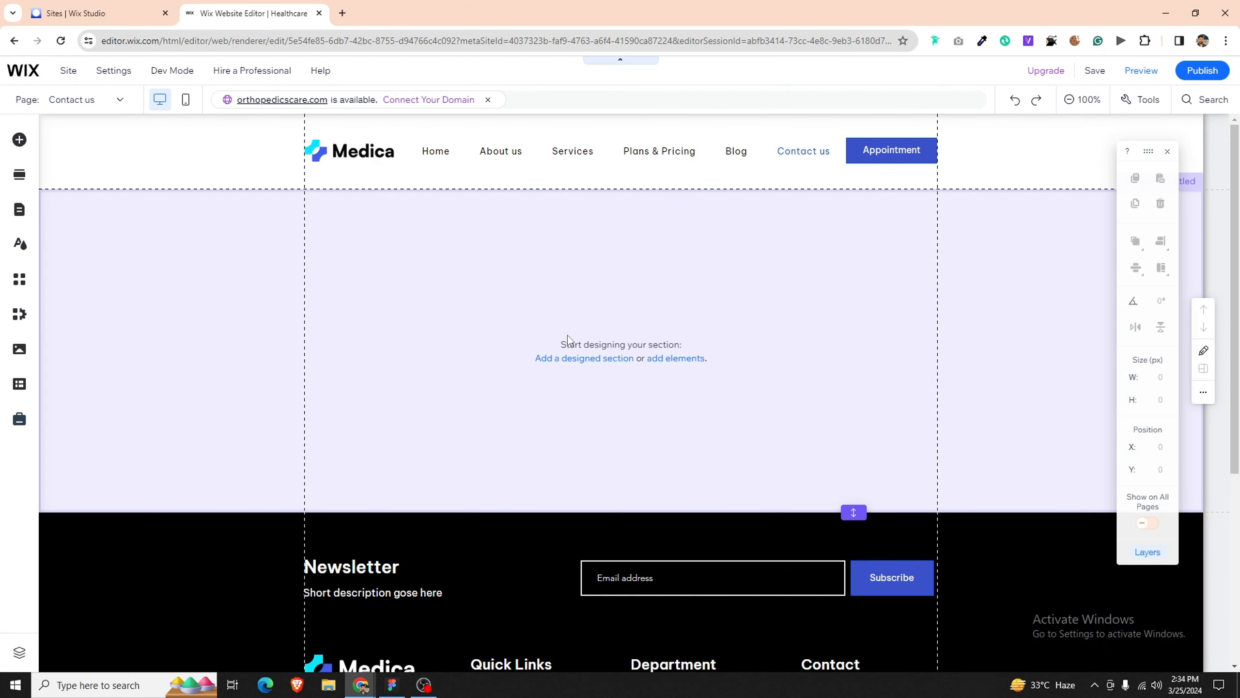
pyautogui.click(568, 336)
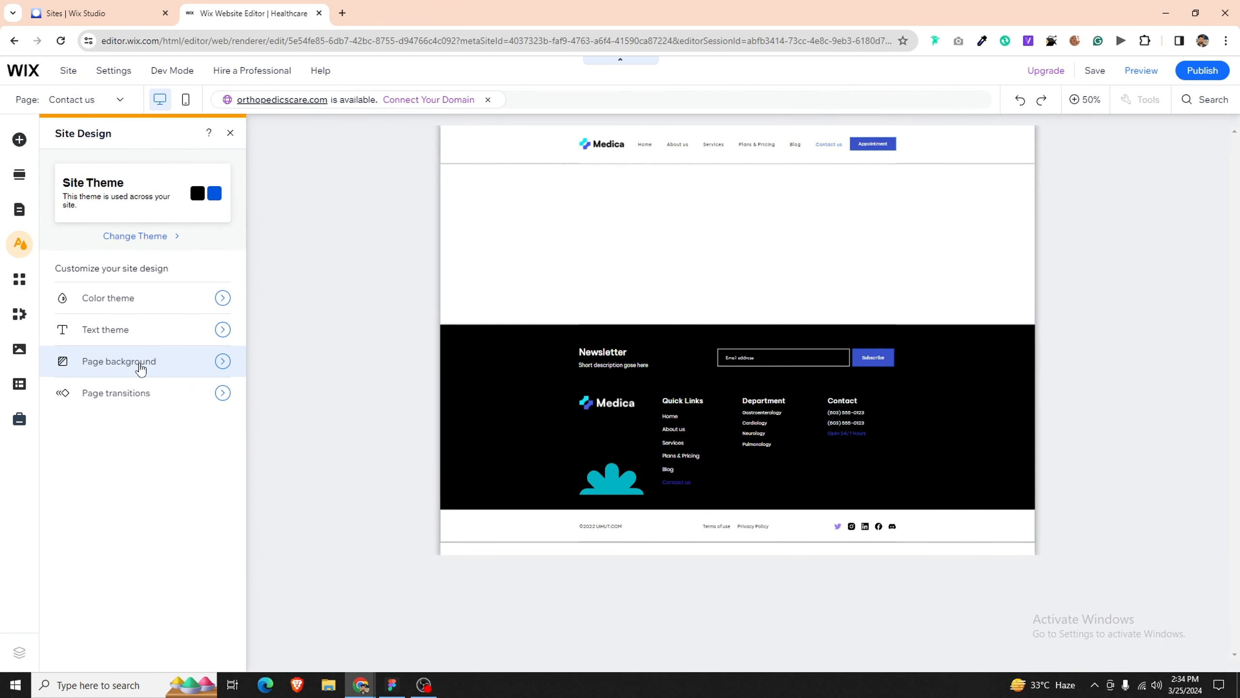
pyautogui.click(141, 366)
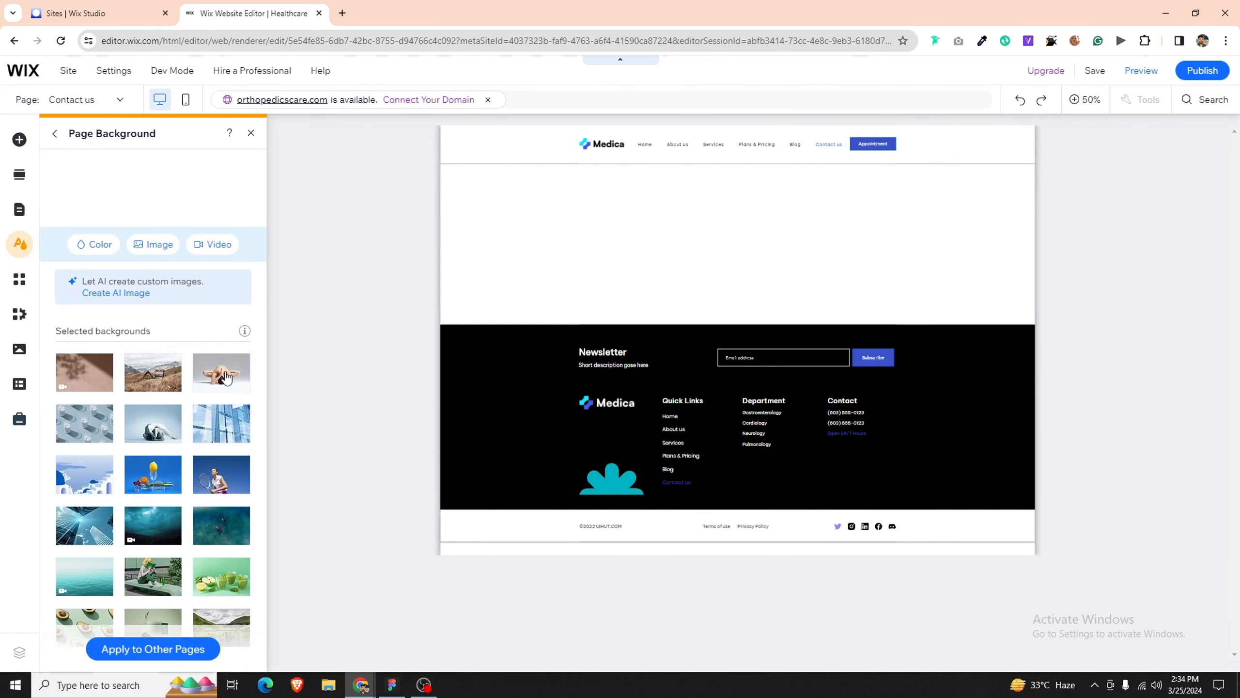
pyautogui.click(98, 246)
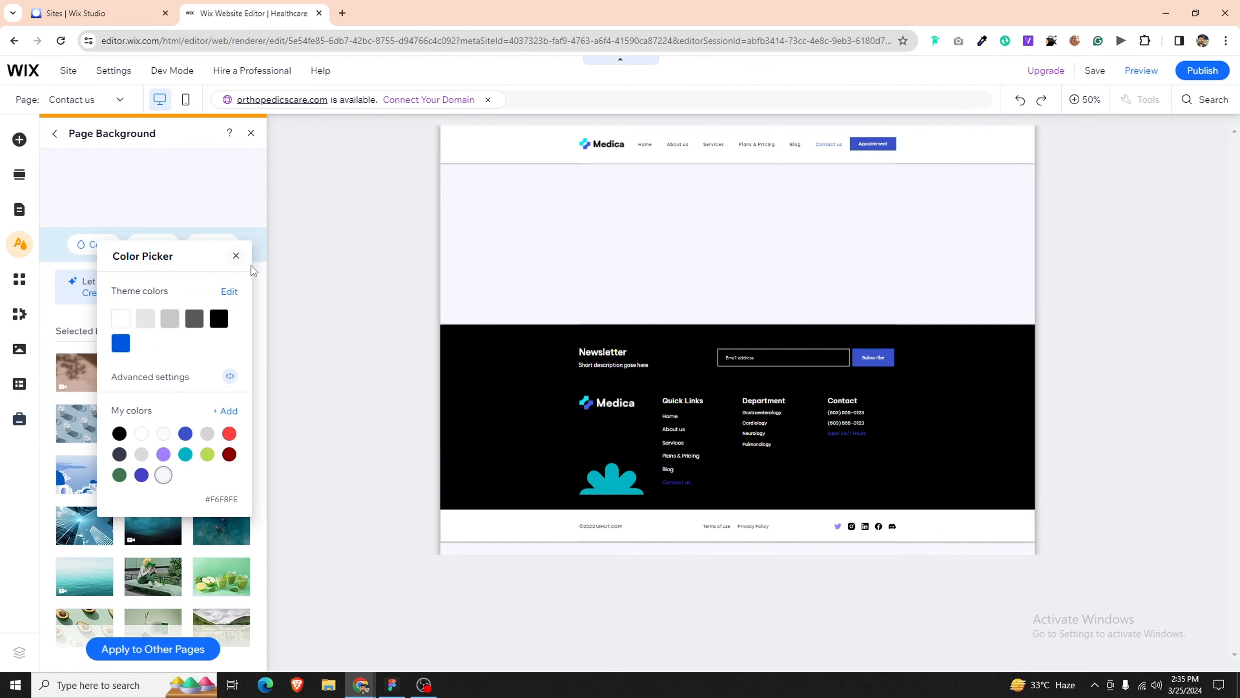
pyautogui.click(626, 250)
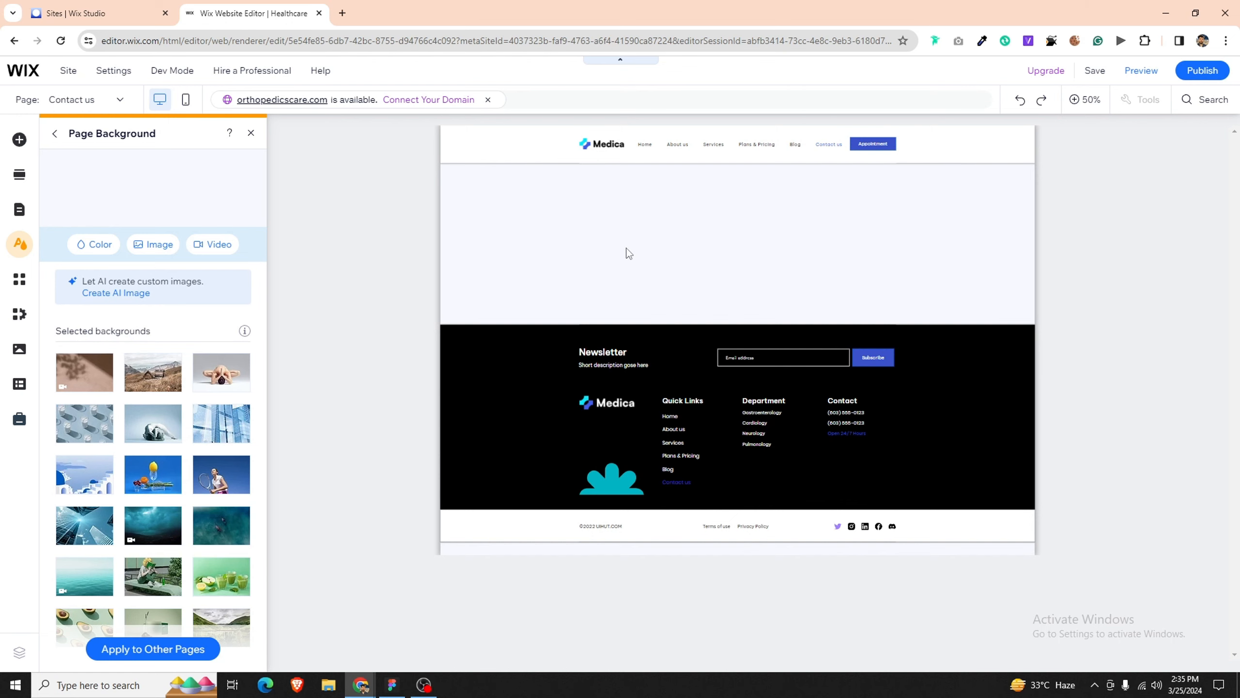
pyautogui.click(251, 133)
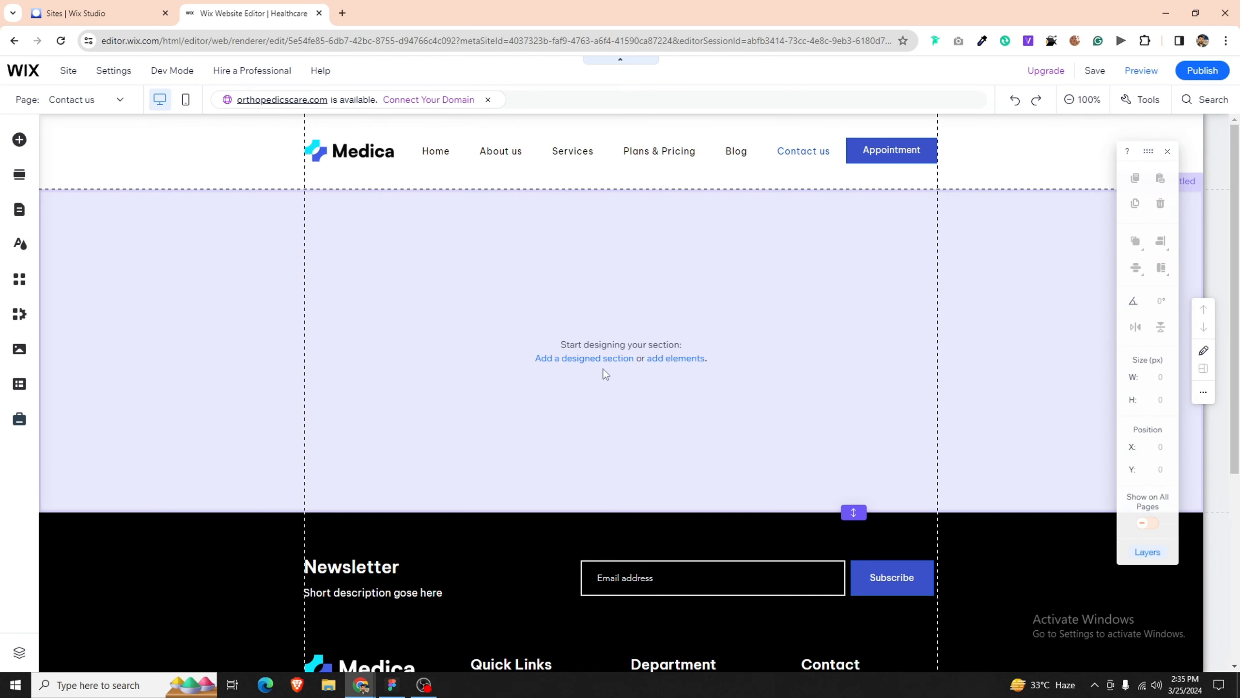
# Step: Paste the copied ABOUT US label group into the empty Contact us section and move it to X 381, Y 157
pyautogui.click(569, 358)
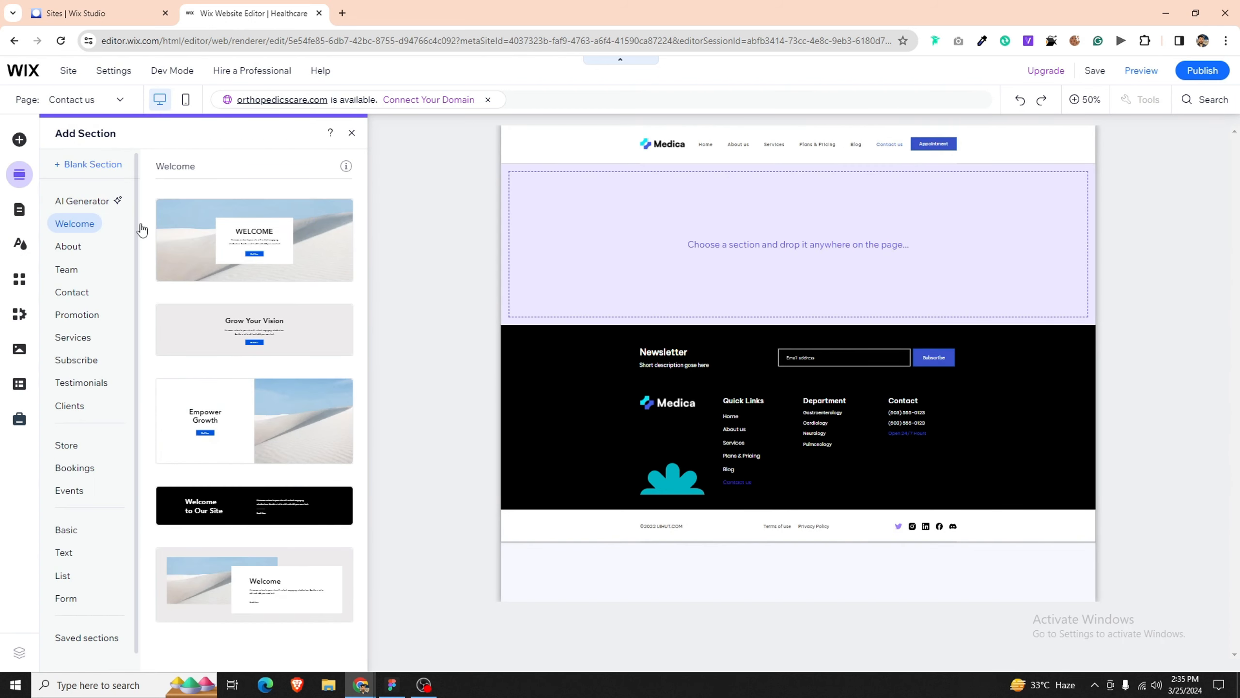
pyautogui.click(352, 133)
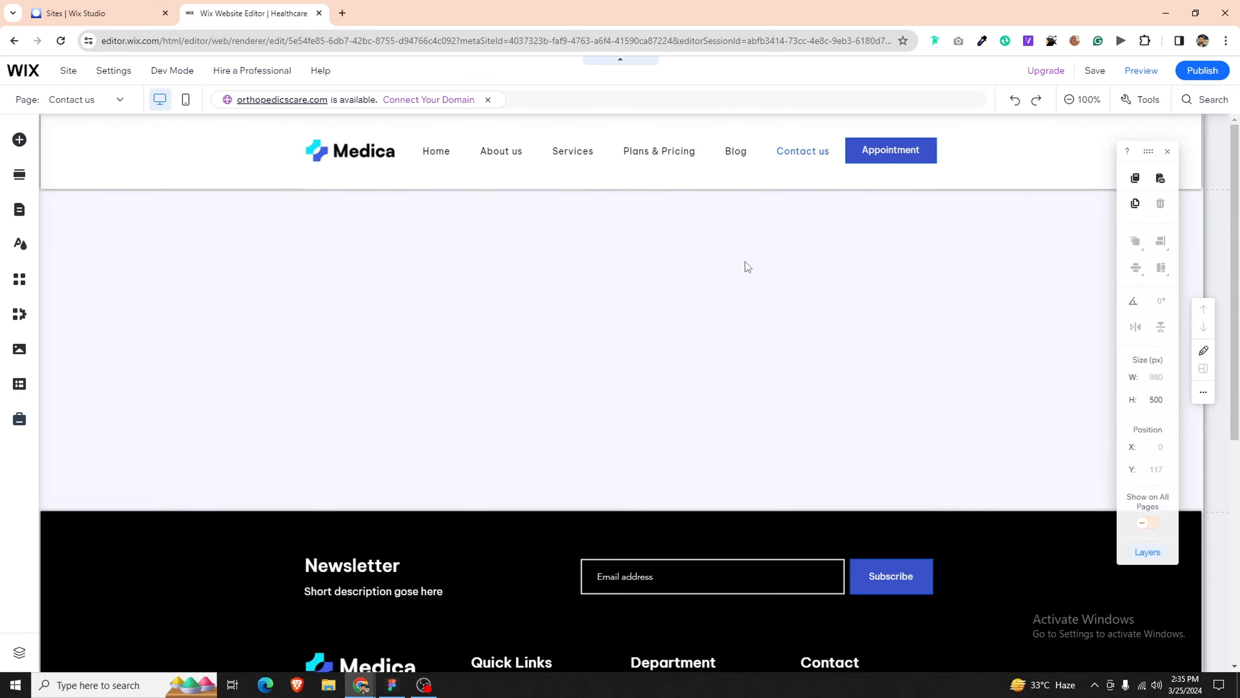
pyautogui.rightClick(584, 283)
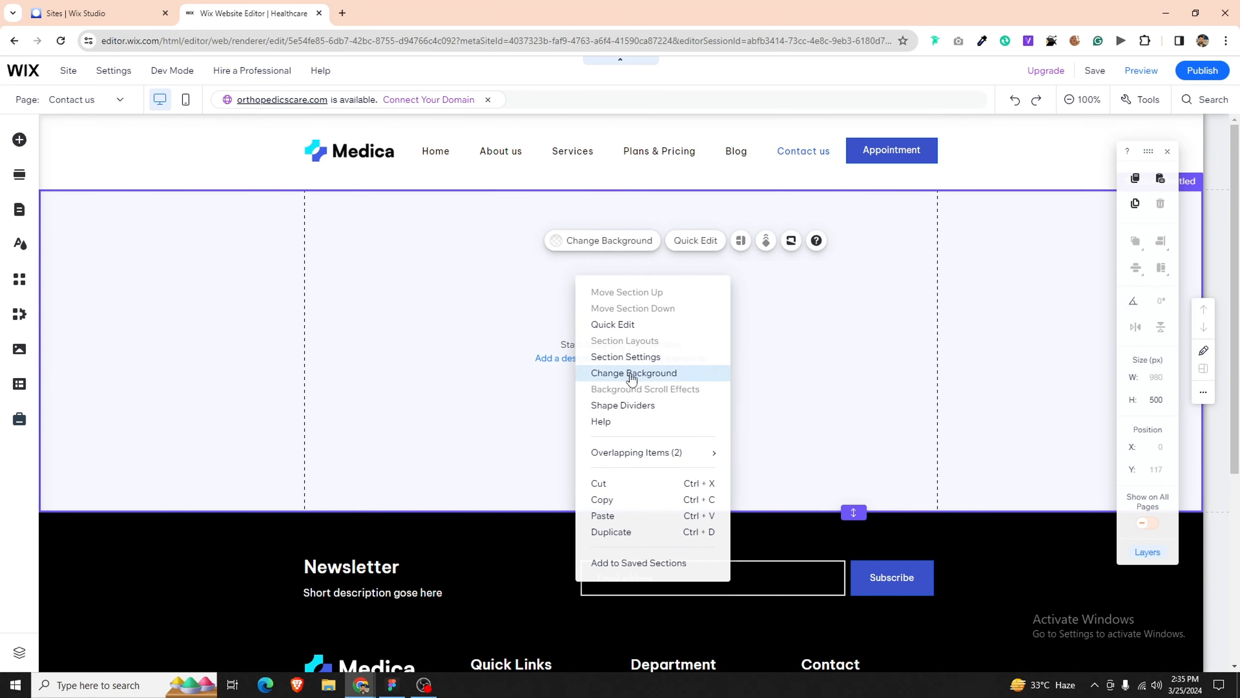
pyautogui.click(639, 517)
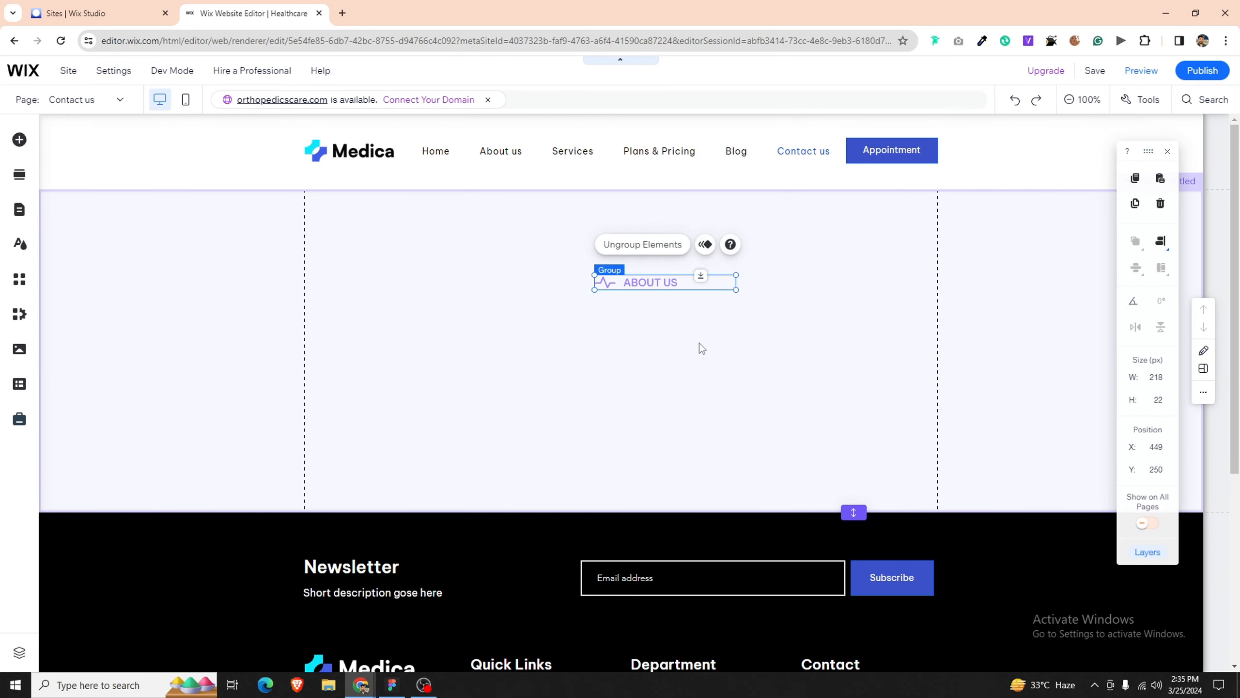
pyautogui.moveTo(648, 284); pyautogui.dragTo(633, 224)
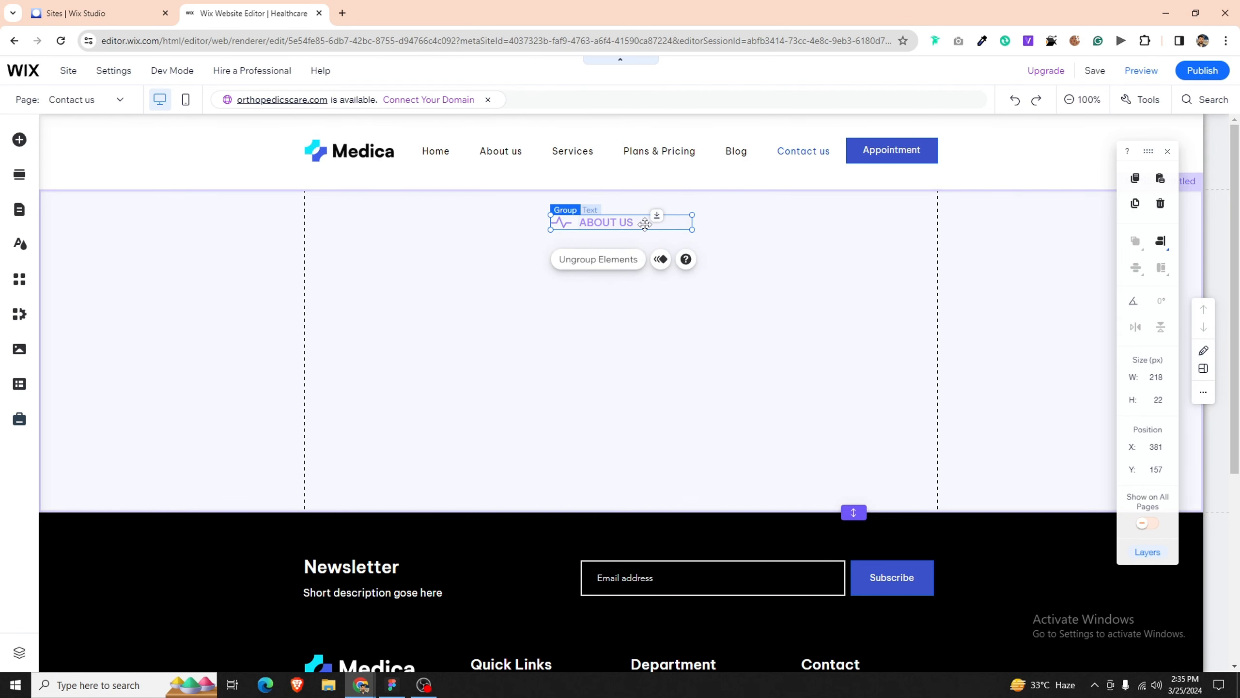
# Step: Narrow the ABOUT US text box to 104 px wide and center its text
pyautogui.click(677, 290)
pyautogui.doubleClick(642, 221)
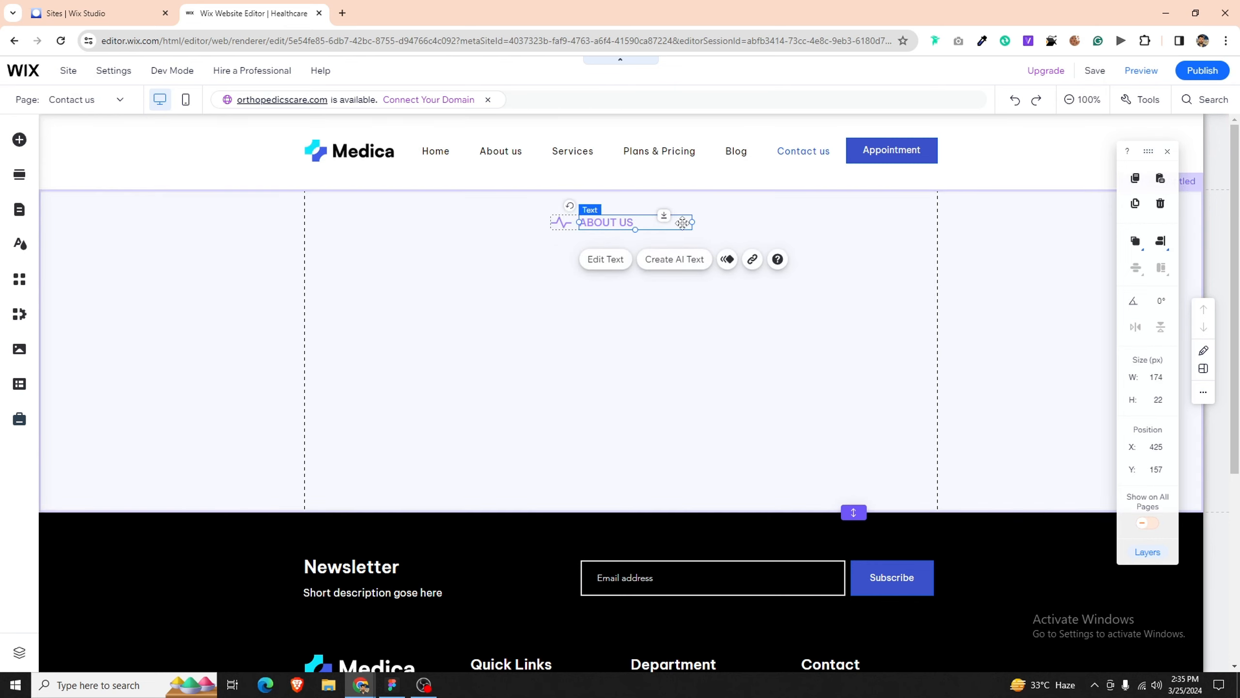
pyautogui.moveTo(692, 222); pyautogui.dragTo(647, 225)
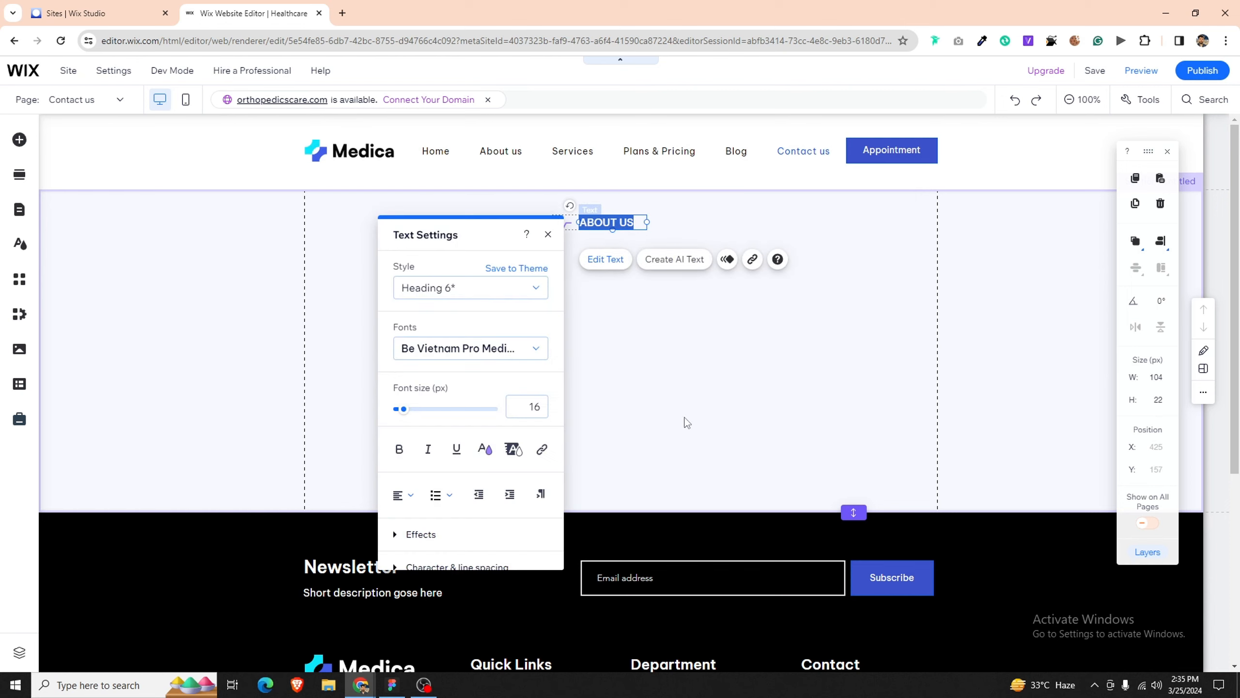
pyautogui.click(410, 495)
pyautogui.click(409, 517)
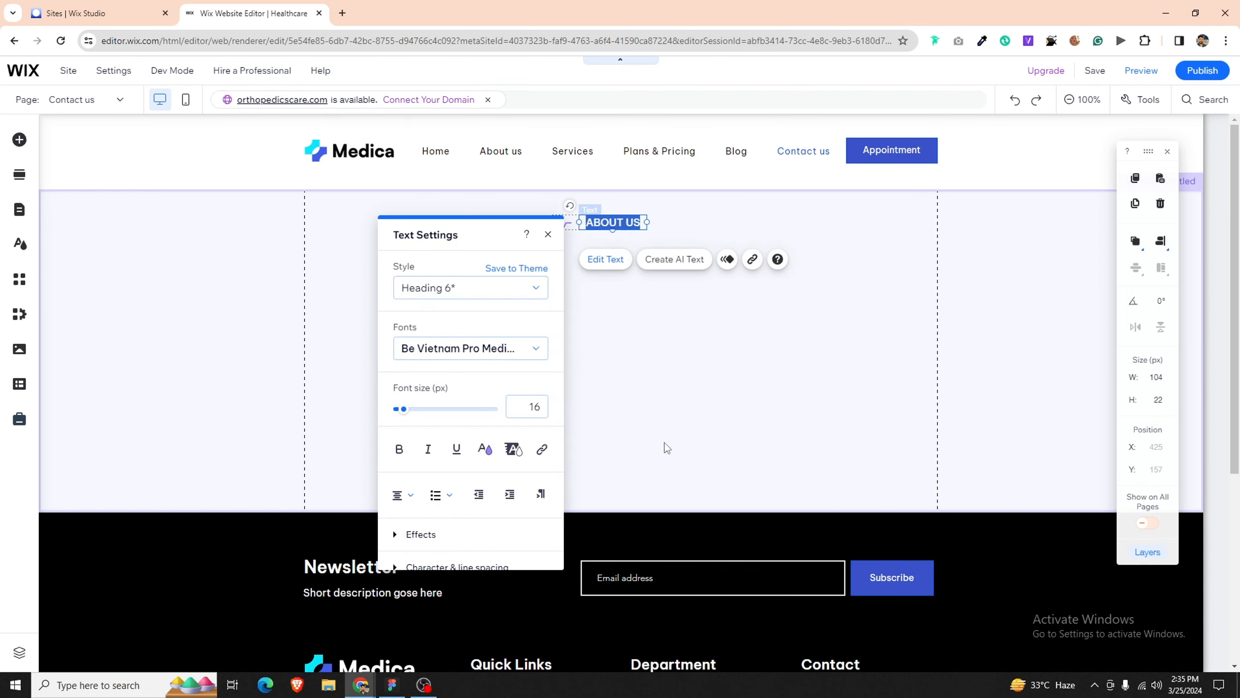
pyautogui.click(665, 446)
# Step: Center the ABOUT US label group horizontally on the page, at X 416
pyautogui.click(581, 227)
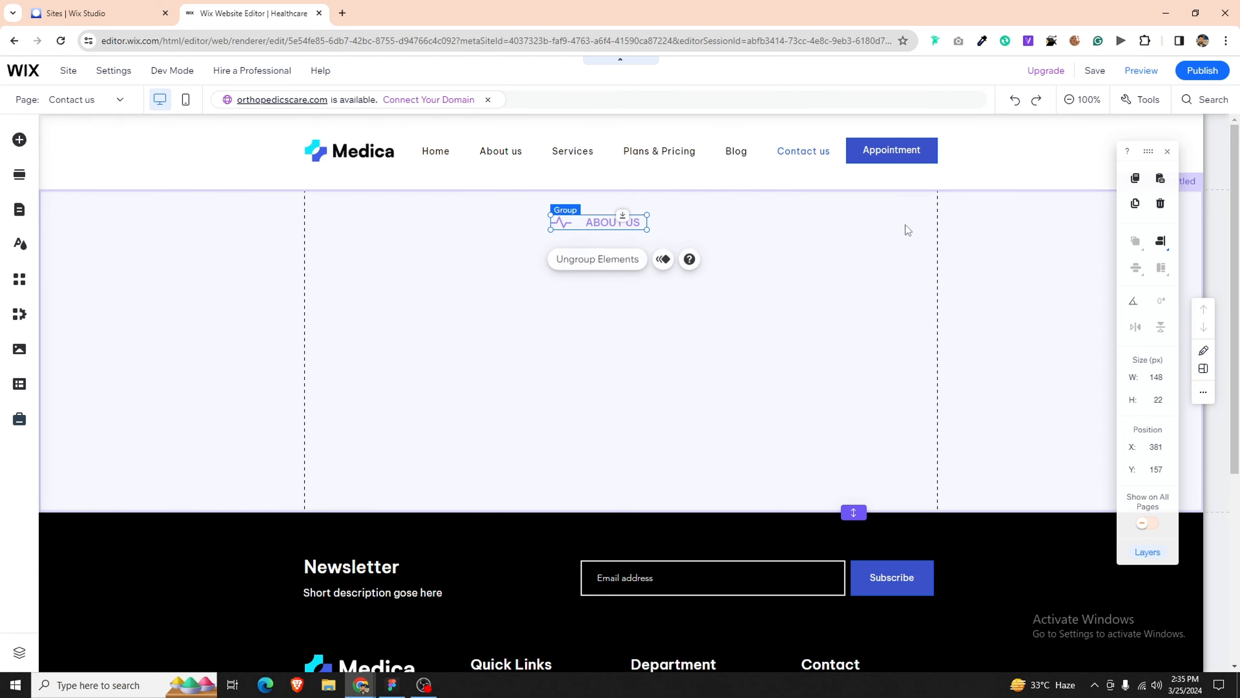
pyautogui.click(1135, 241)
pyautogui.click(788, 337)
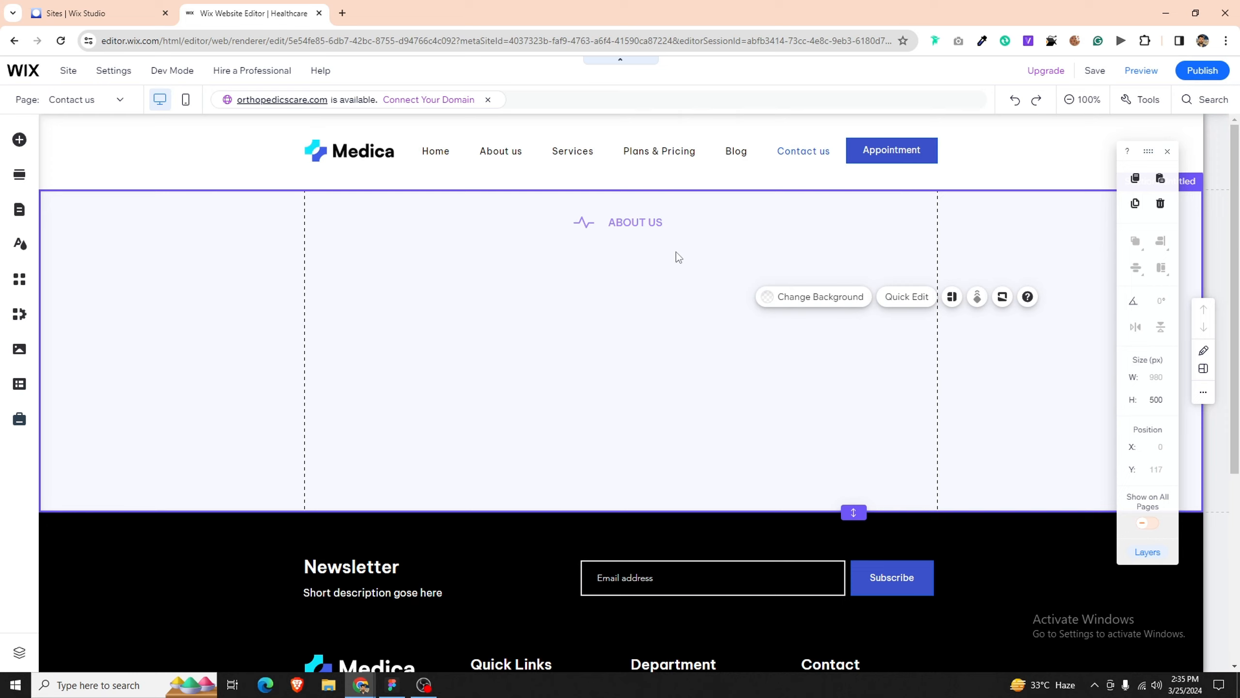
pyautogui.click(633, 226)
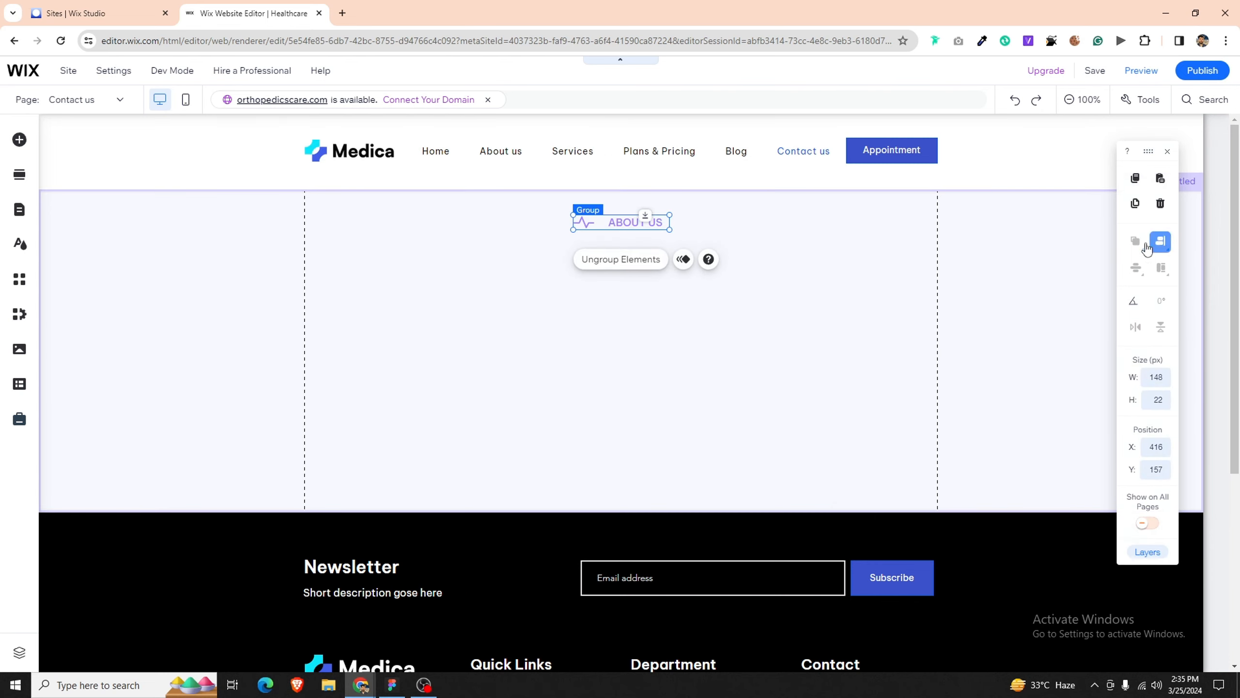
pyautogui.click(196, 243)
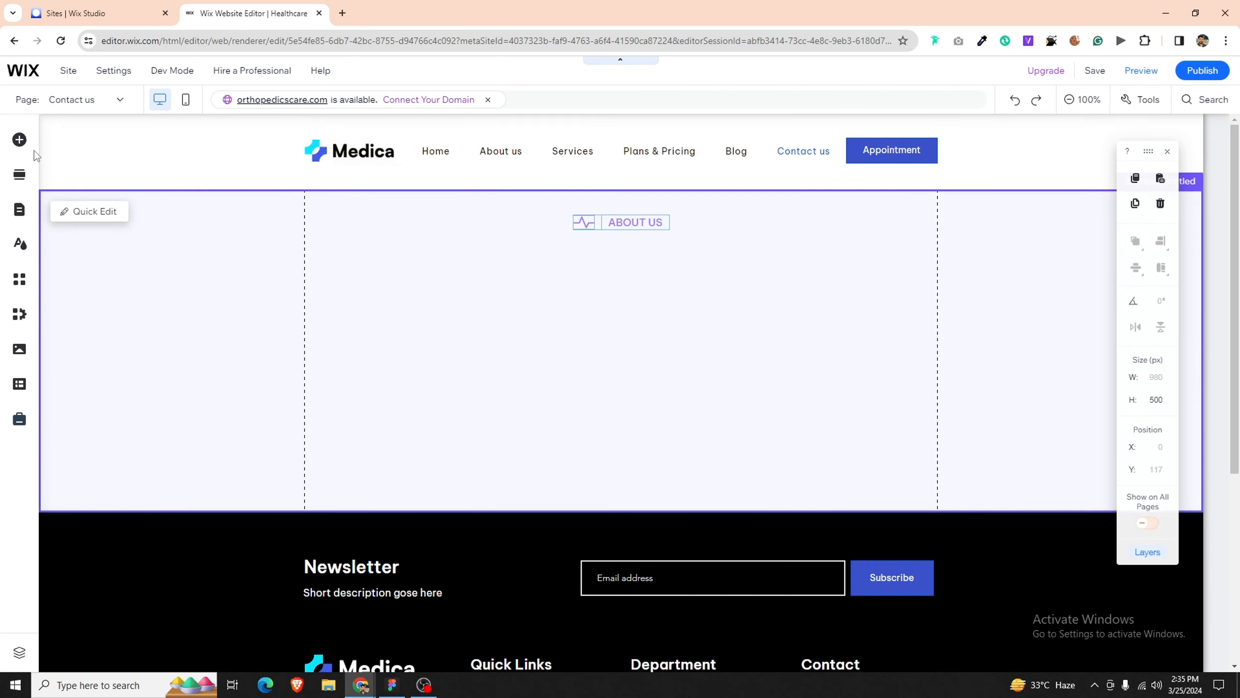
# Step: Browse the button elements, and check the heading and form layout of the Contact us page in the Figma design
pyautogui.click(20, 140)
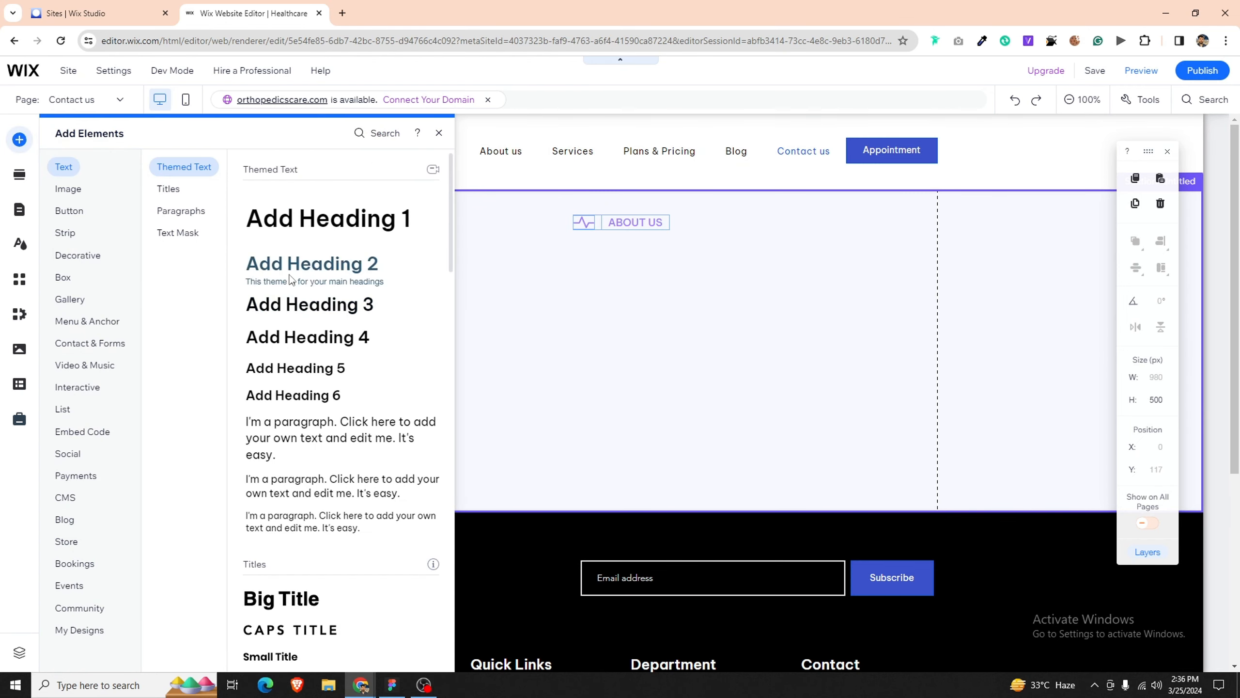
pyautogui.click(71, 210)
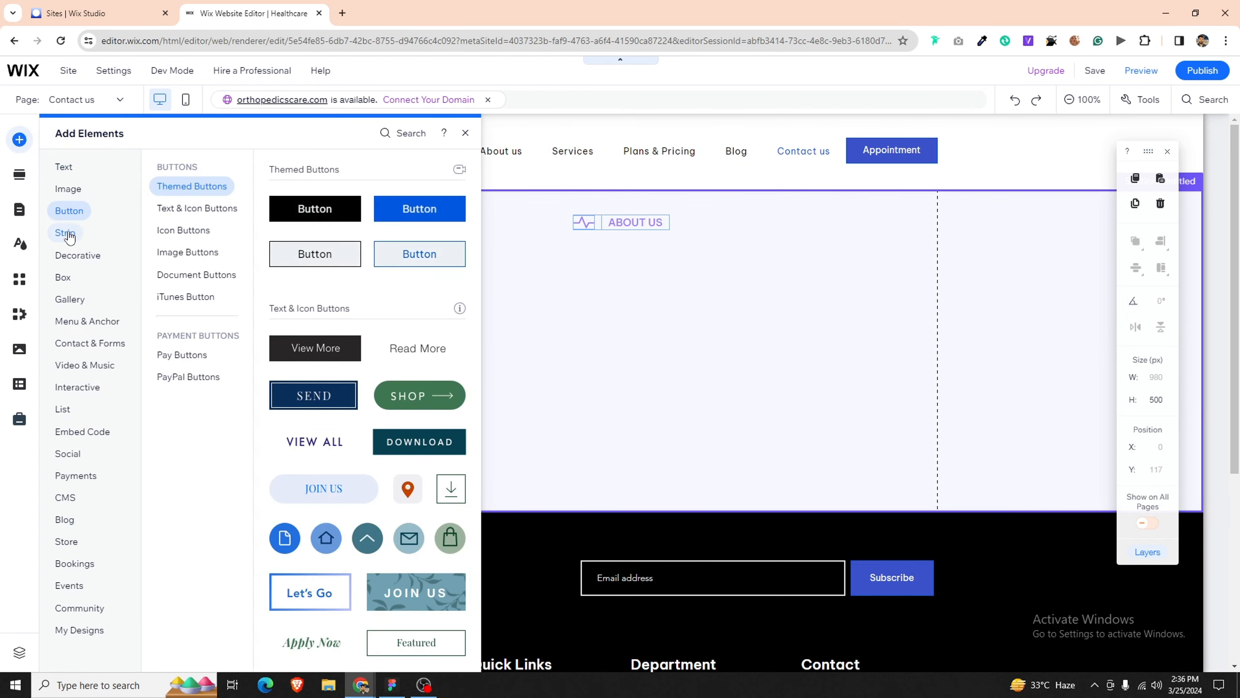
pyautogui.click(65, 232)
pyautogui.click(386, 684)
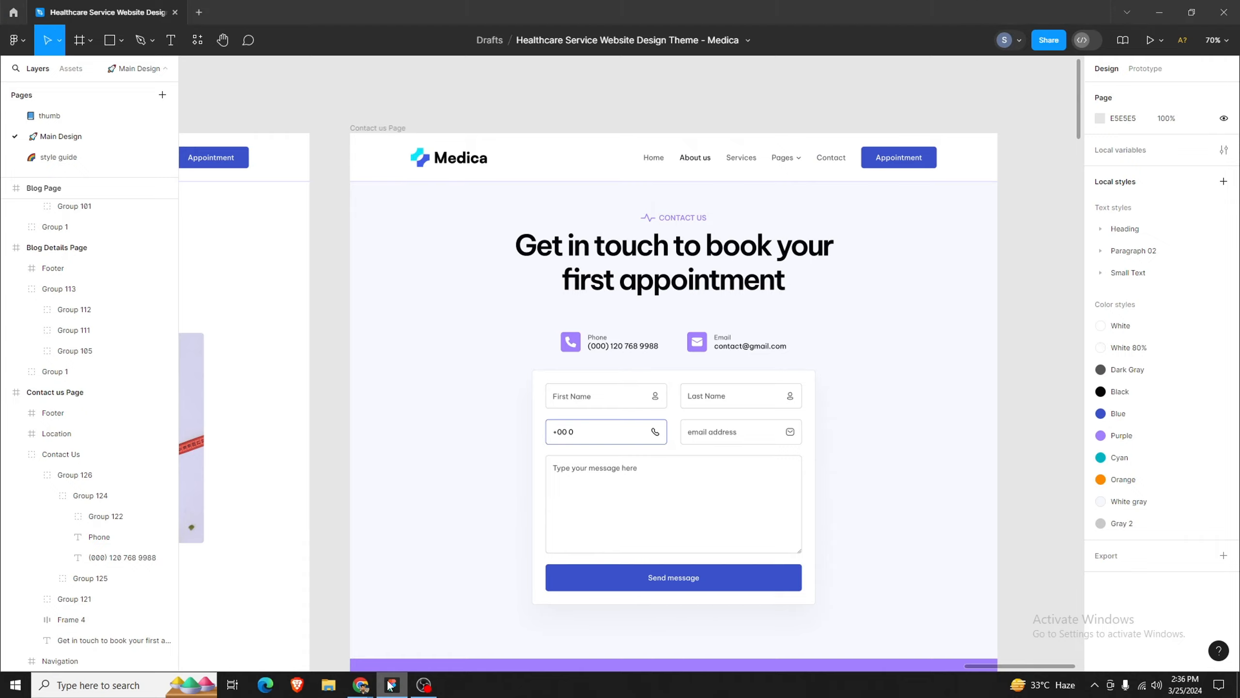
pyautogui.click(388, 683)
pyautogui.click(561, 469)
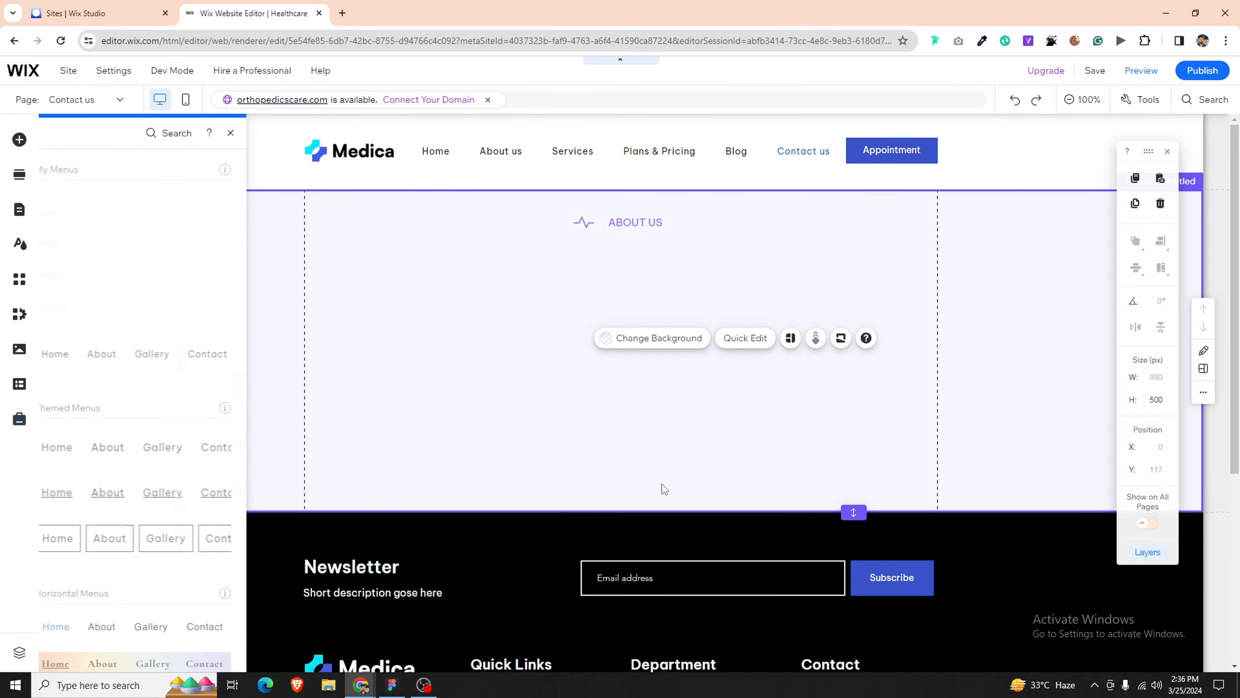
# Step: Add the Contact section template with contact details, a form and a map below the label section
pyautogui.click(624, 512)
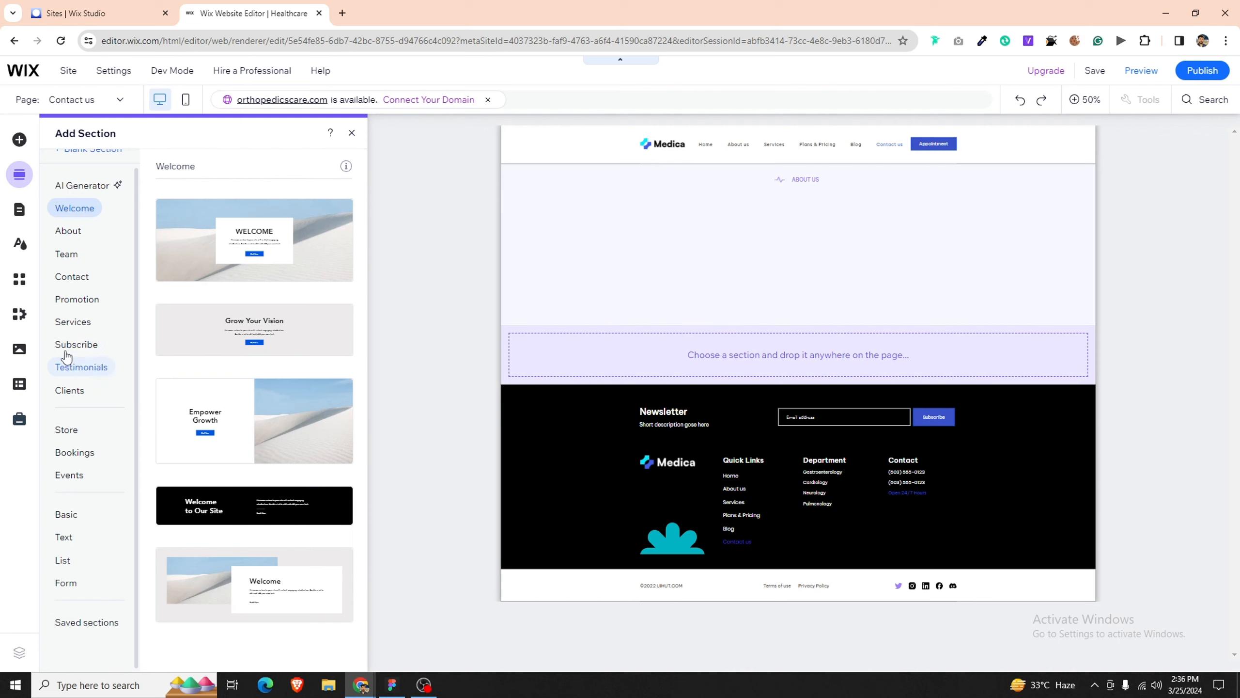
pyautogui.moveTo(61, 287)
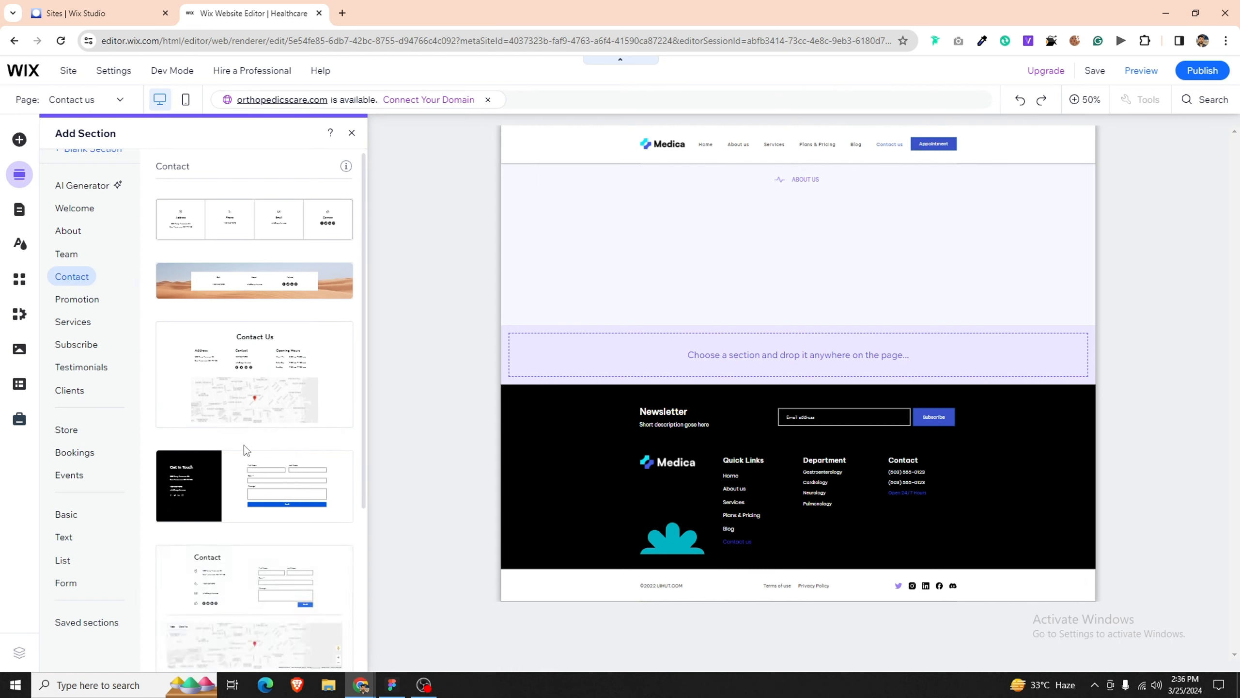
pyautogui.scroll(-4, 245, 442)
pyautogui.scroll(-1, 261, 413)
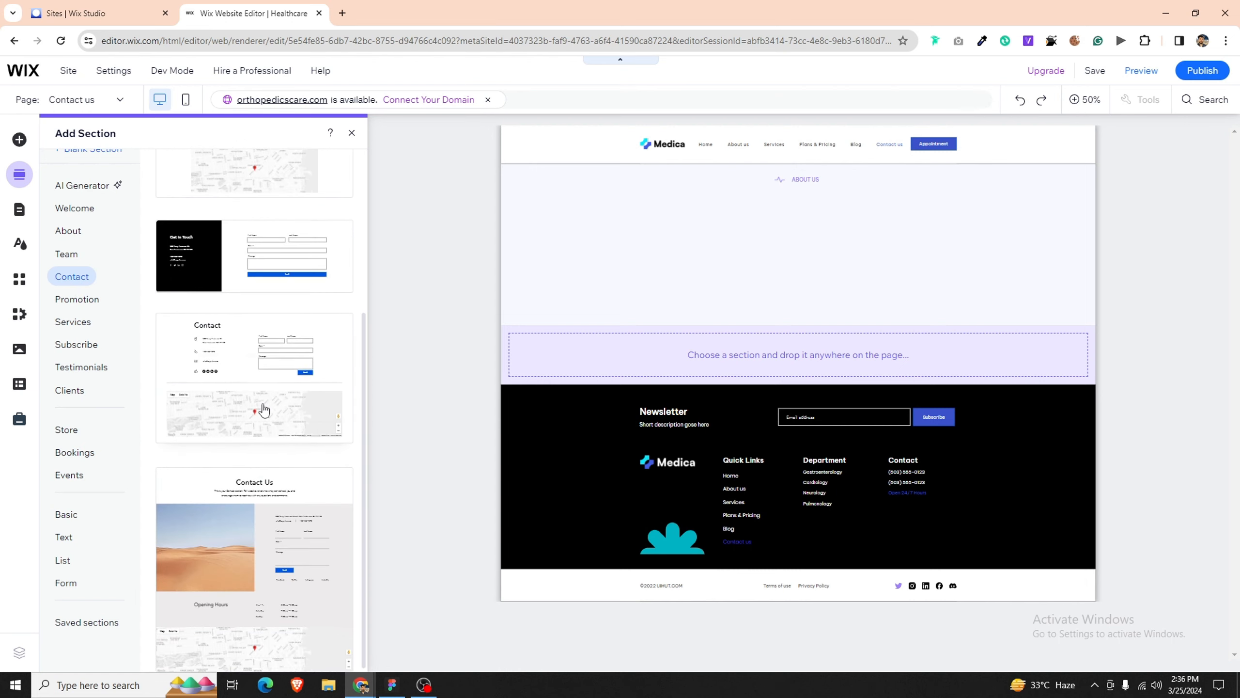
pyautogui.scroll(3, 276, 509)
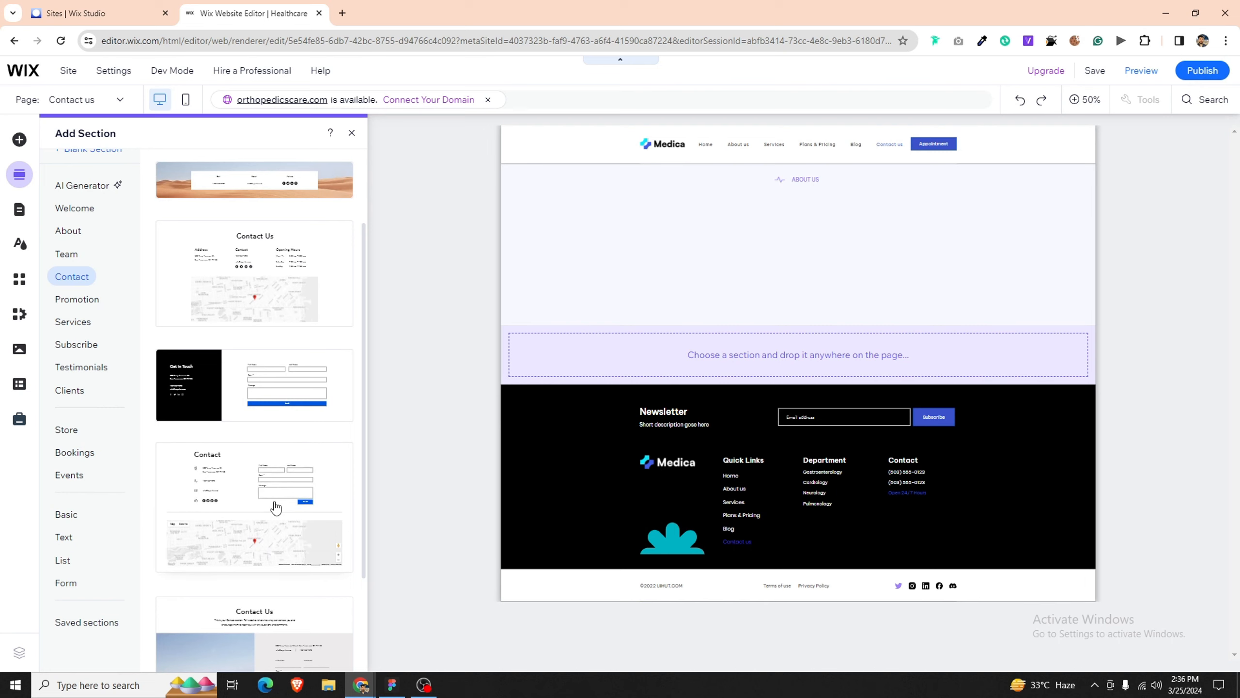
pyautogui.click(295, 482)
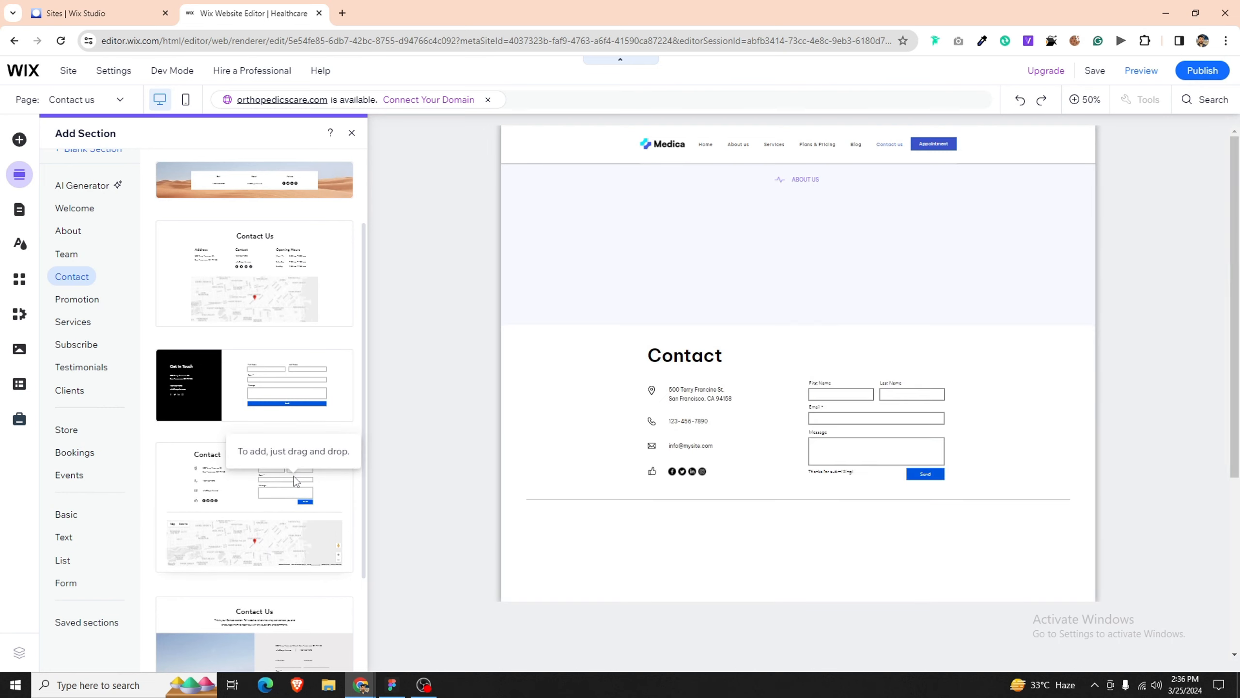
# Step: Move the form out of the new Contact section into the section containing the ABOUT US label
pyautogui.scroll(-5, 712, 474)
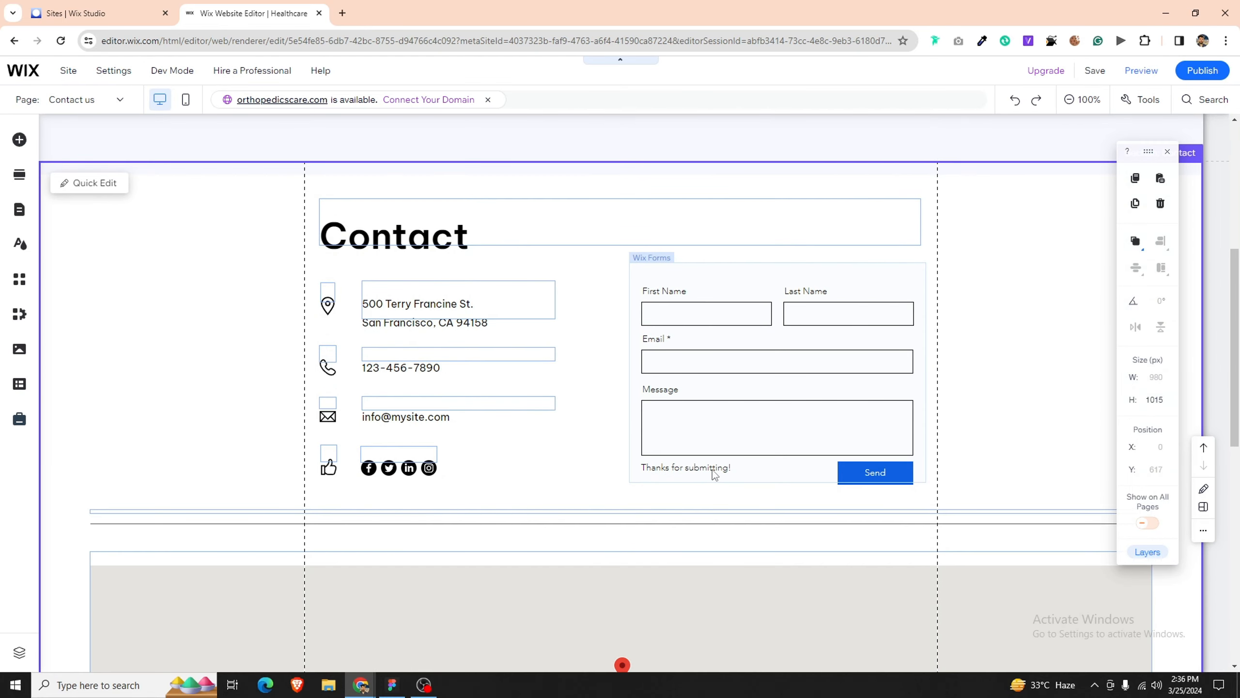
pyautogui.click(710, 337)
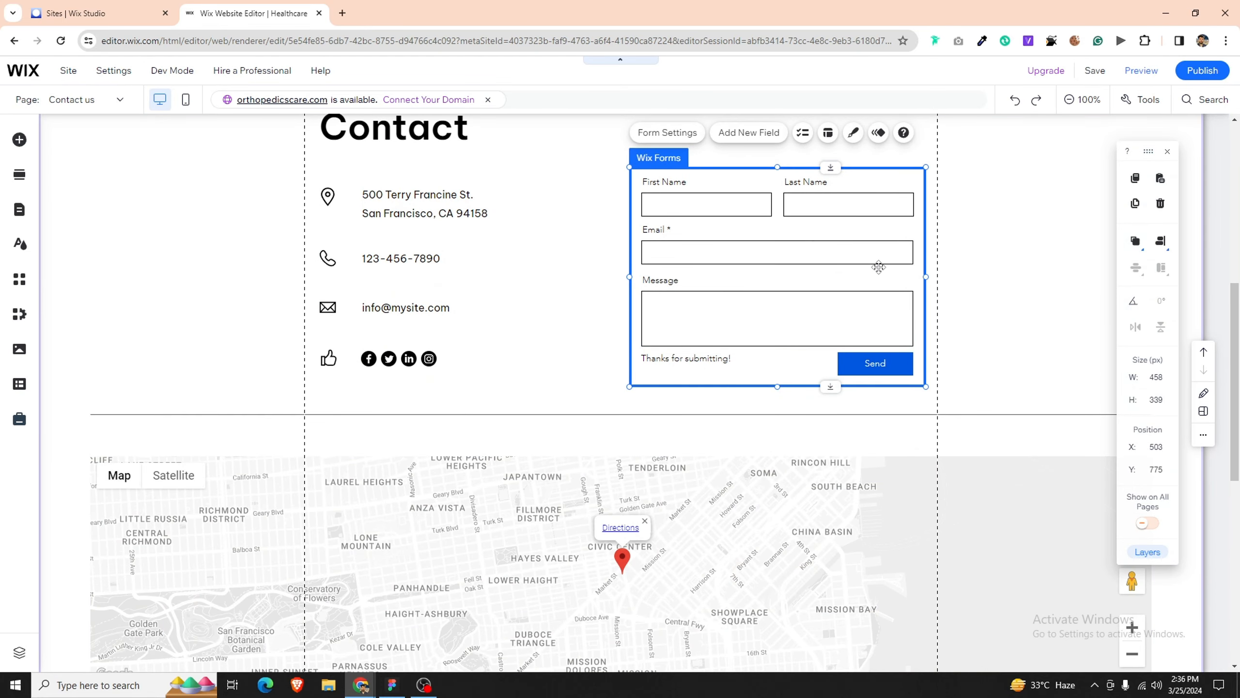
pyautogui.moveTo(878, 267); pyautogui.dragTo(710, 254)
# Step: Extend the label section's height to 765 px and delete the leftover Contact section beneath it
pyautogui.click(845, 365)
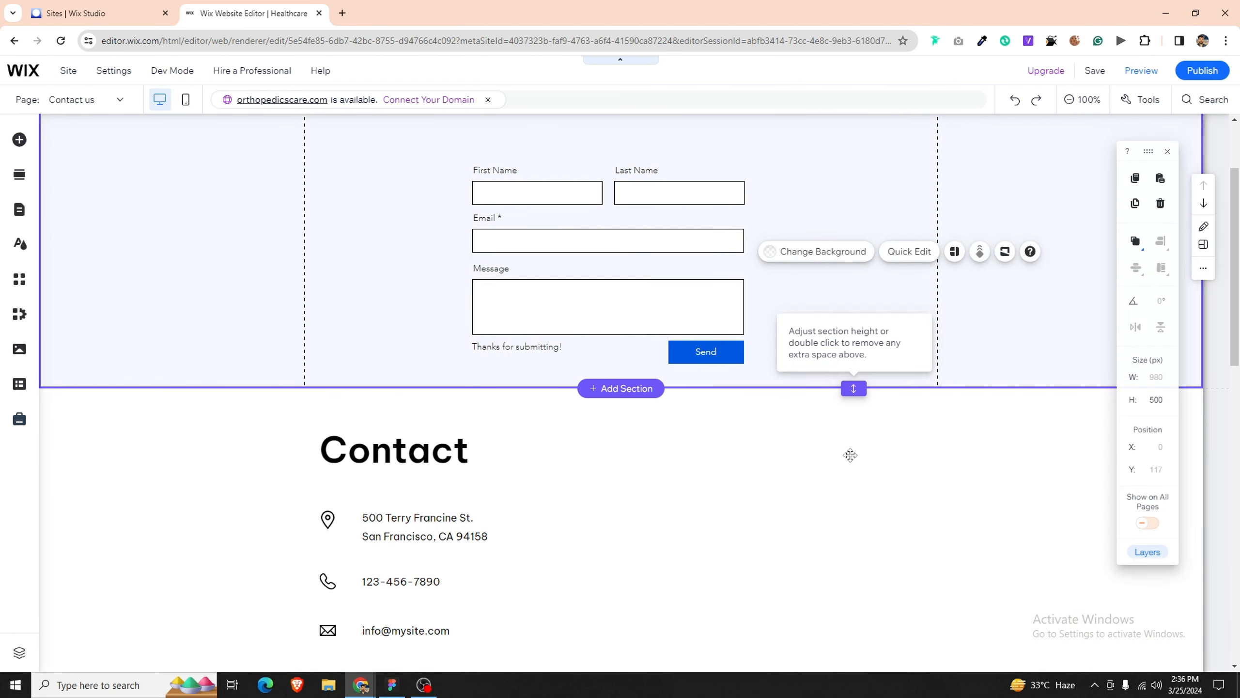
pyautogui.moveTo(850, 455); pyautogui.dragTo(853, 559)
pyautogui.press('Delete')
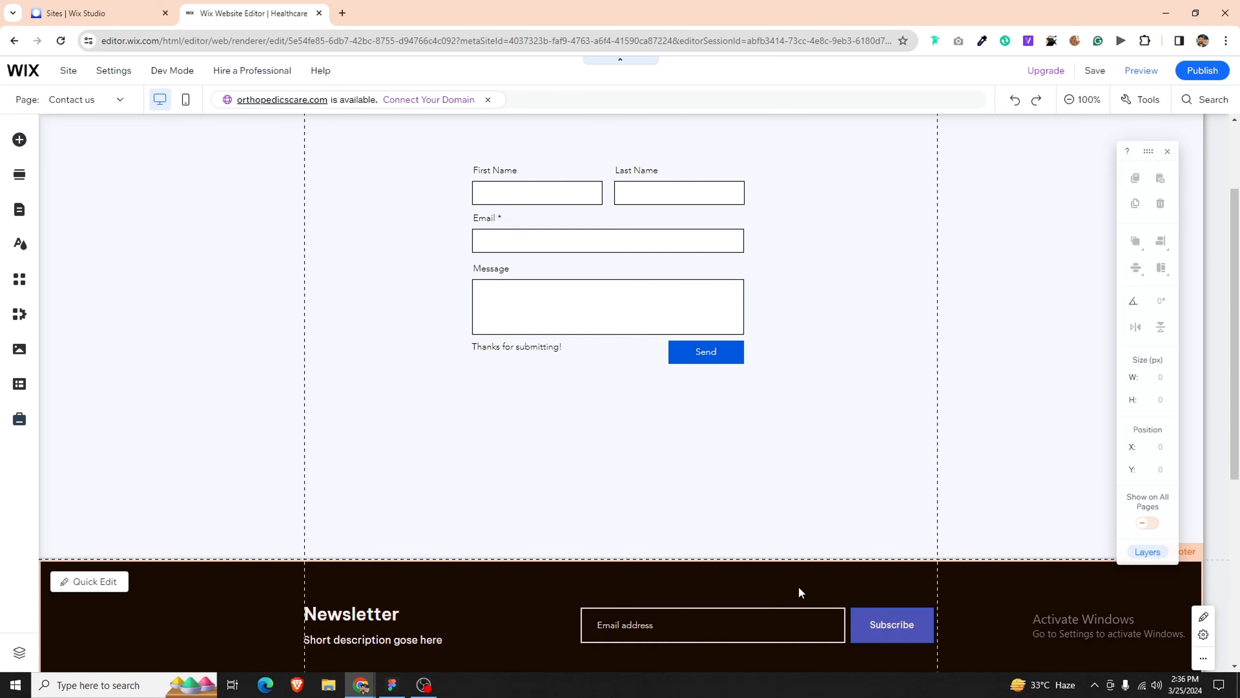
# Step: Move the form lower in the section to X 261, Y 524, leaving room beneath the label
pyautogui.click(635, 449)
pyautogui.scroll(3, 615, 367)
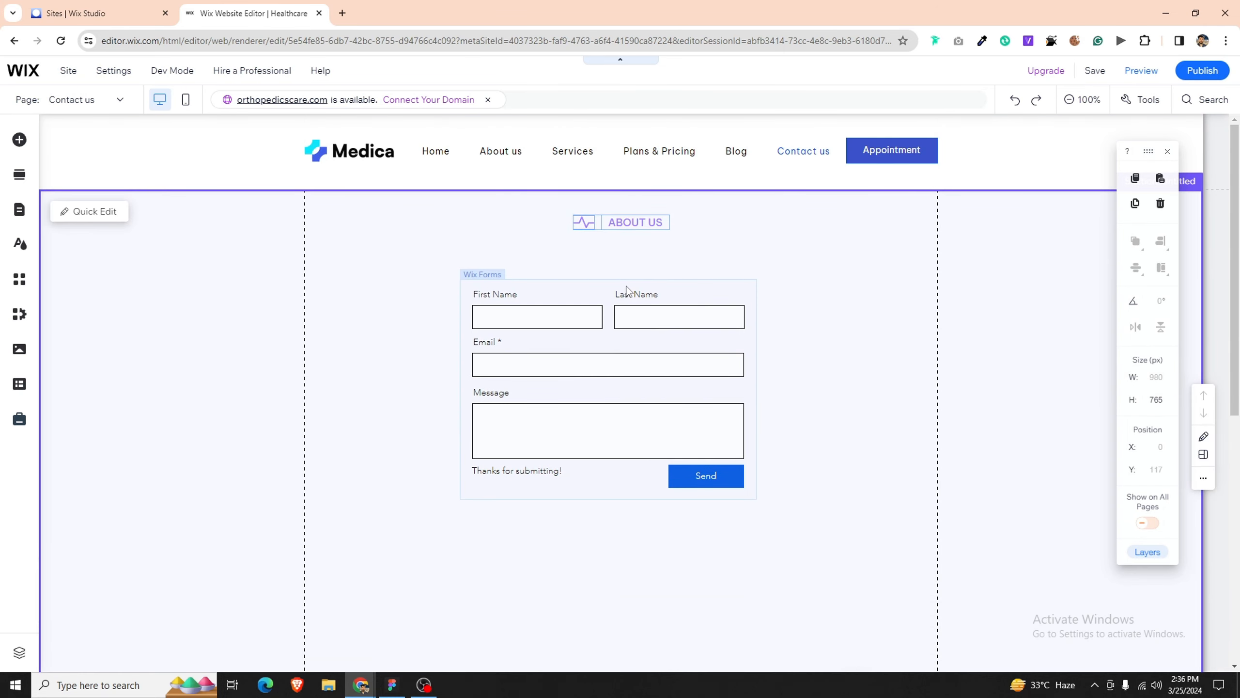
pyautogui.click(597, 284)
pyautogui.moveTo(609, 422); pyautogui.dragTo(625, 562)
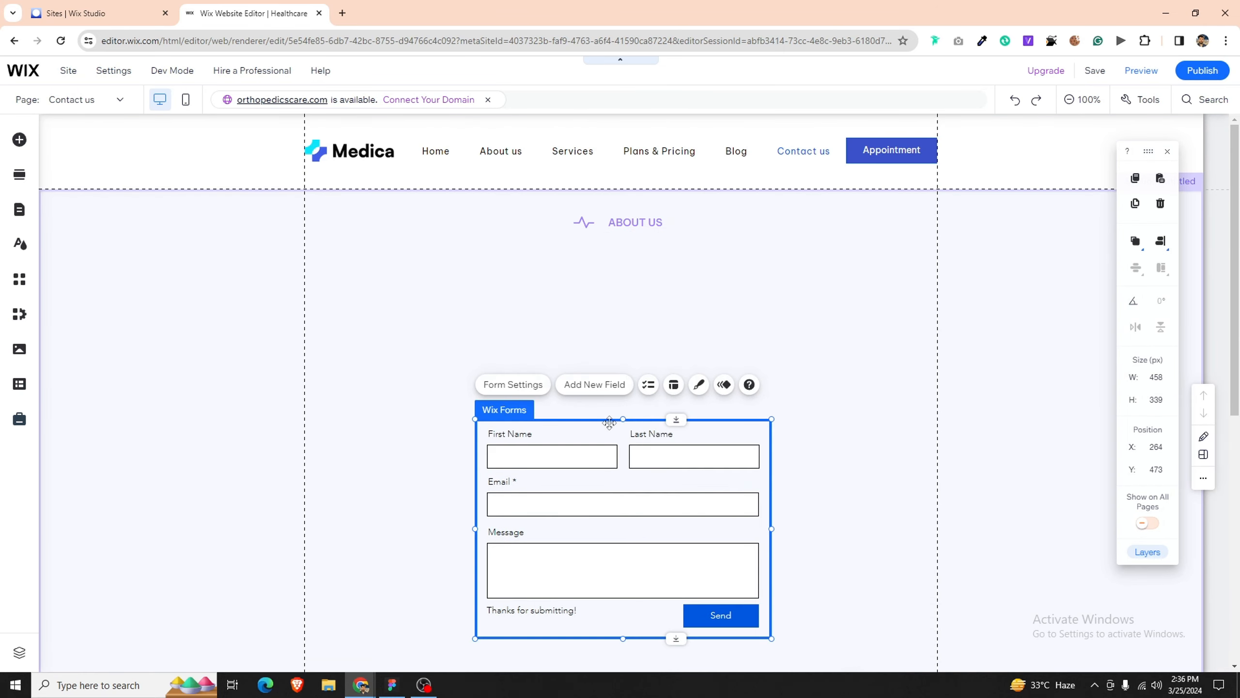
pyautogui.moveTo(610, 456); pyautogui.dragTo(608, 489)
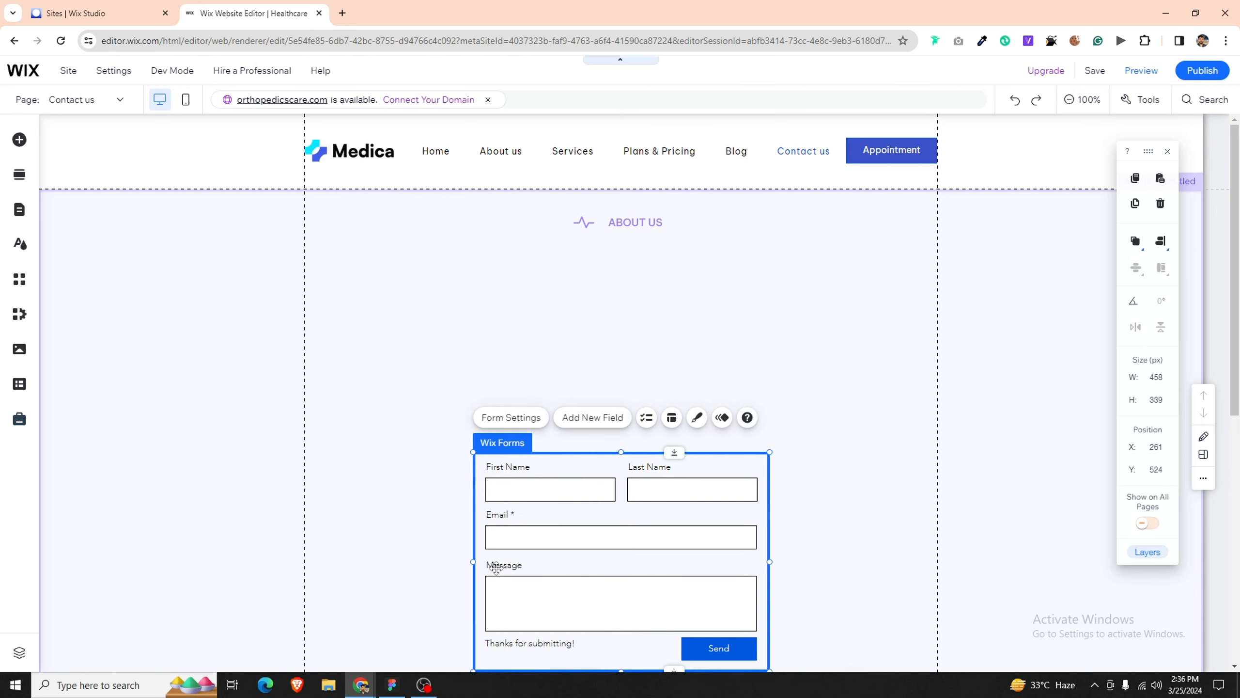
# Step: Copy the heading "Get in touch to book your first appointment" from the Figma Contact us design and return to Wix
pyautogui.click(392, 684)
pyautogui.click(616, 279)
pyautogui.doubleClick(616, 278)
pyautogui.hotkey('ctrl', 'c')
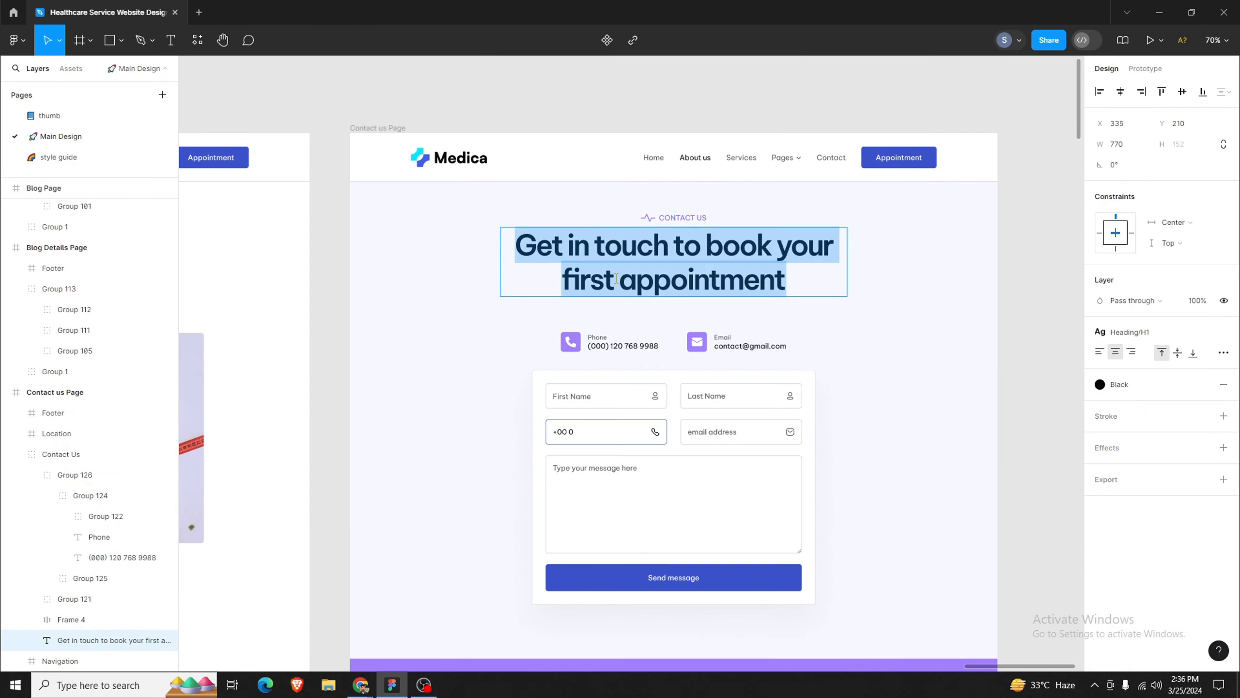
pyautogui.click(400, 687)
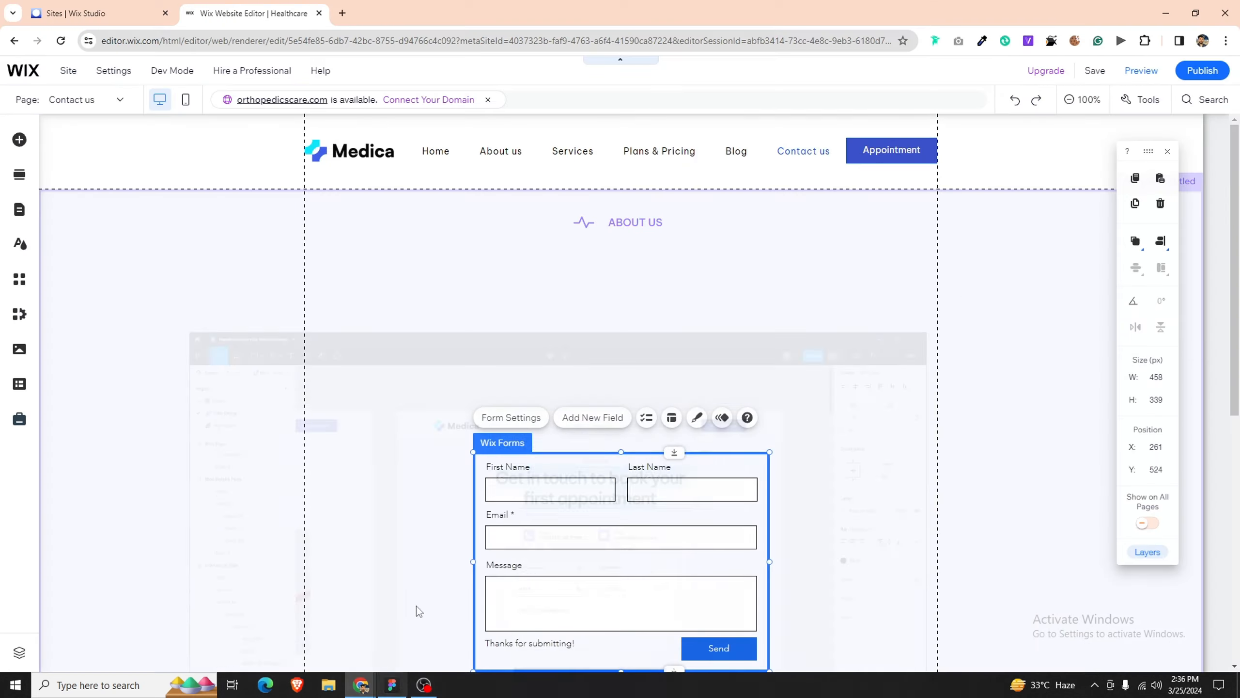
# Step: Add a Heading 2 text element beneath the ABOUT US label and replace its text with the copied heading
pyautogui.click(19, 138)
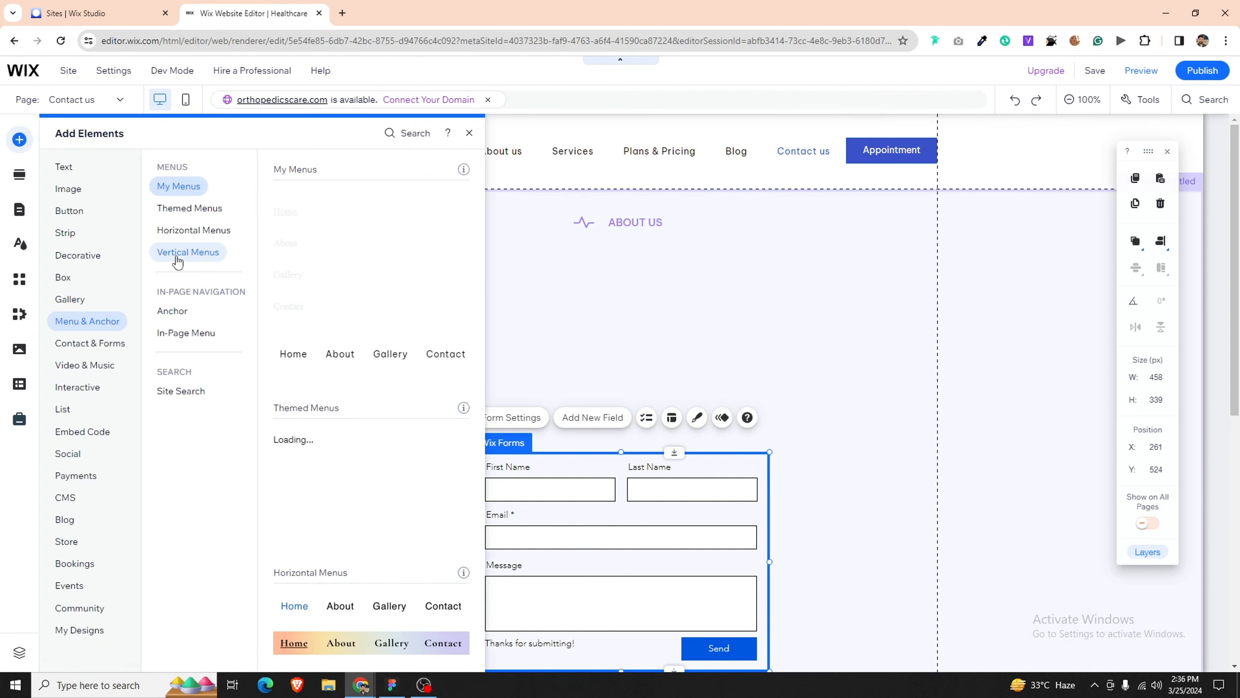
pyautogui.moveTo(77, 174)
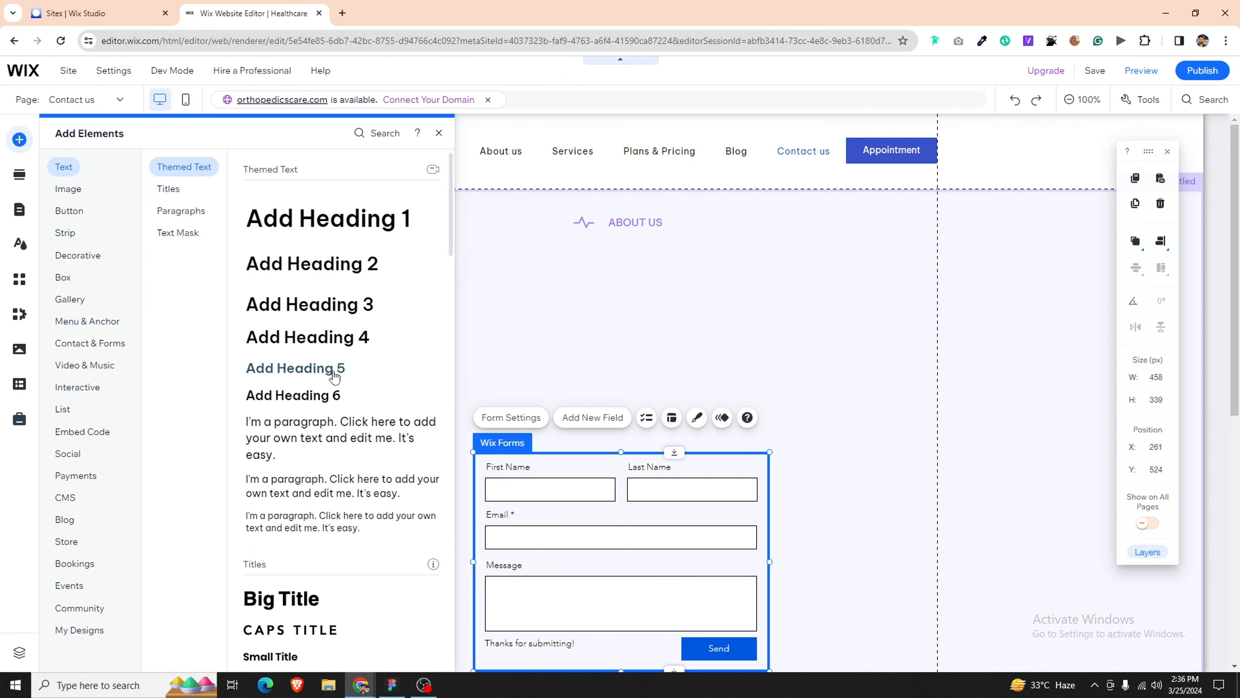
pyautogui.moveTo(310, 264); pyautogui.dragTo(636, 269)
pyautogui.click(637, 269)
pyautogui.doubleClick(640, 264)
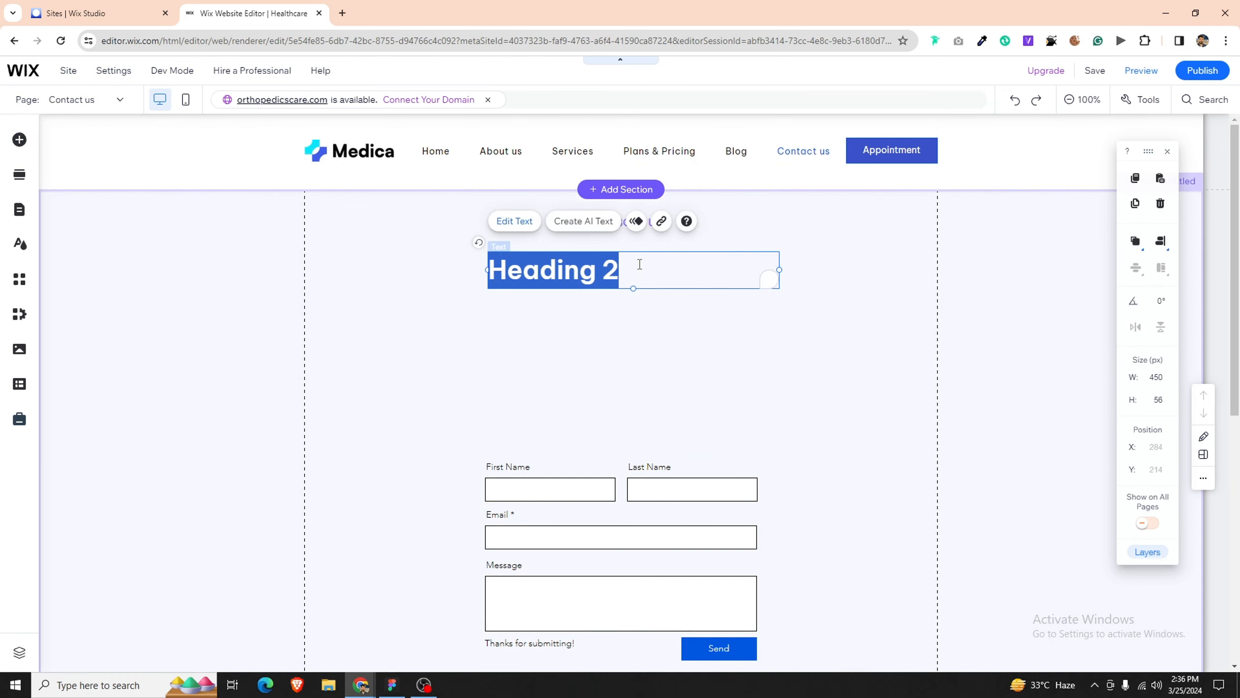
pyautogui.hotkey('ctrl', 'v')
# Step: Apply the Heading 1 style to the new heading and set its font size to 50 px
pyautogui.hotkey('ctrl', 'a')
pyautogui.click(874, 326)
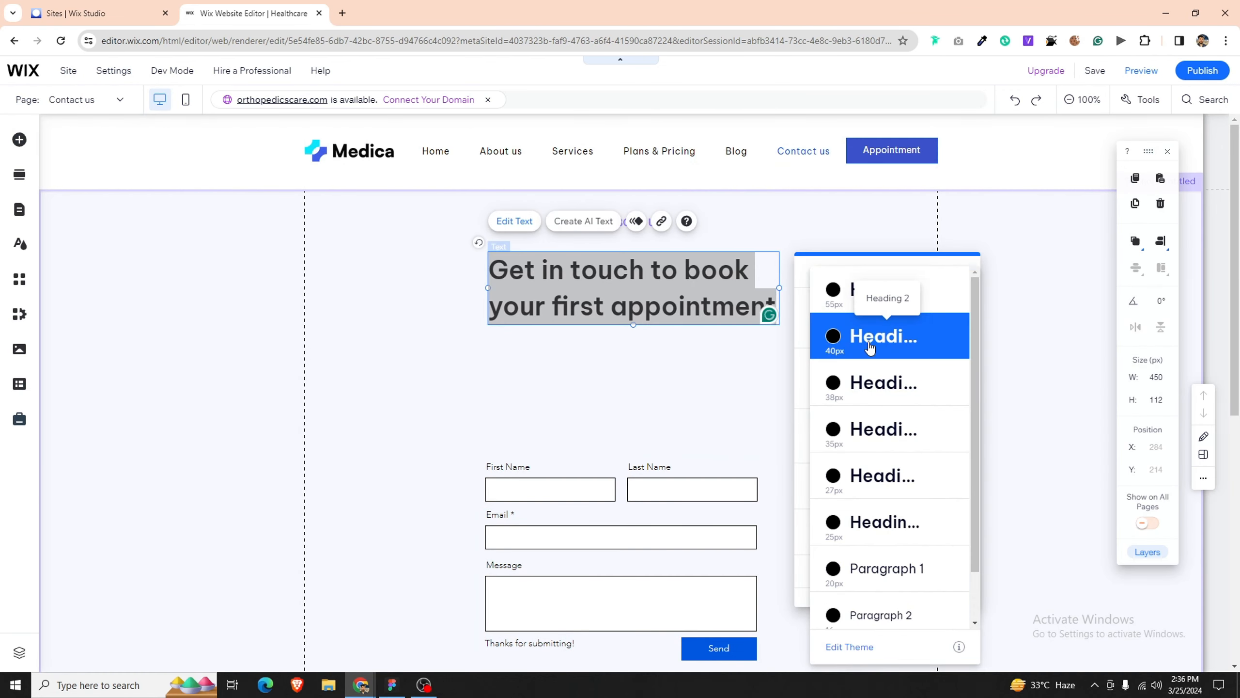
pyautogui.click(860, 310)
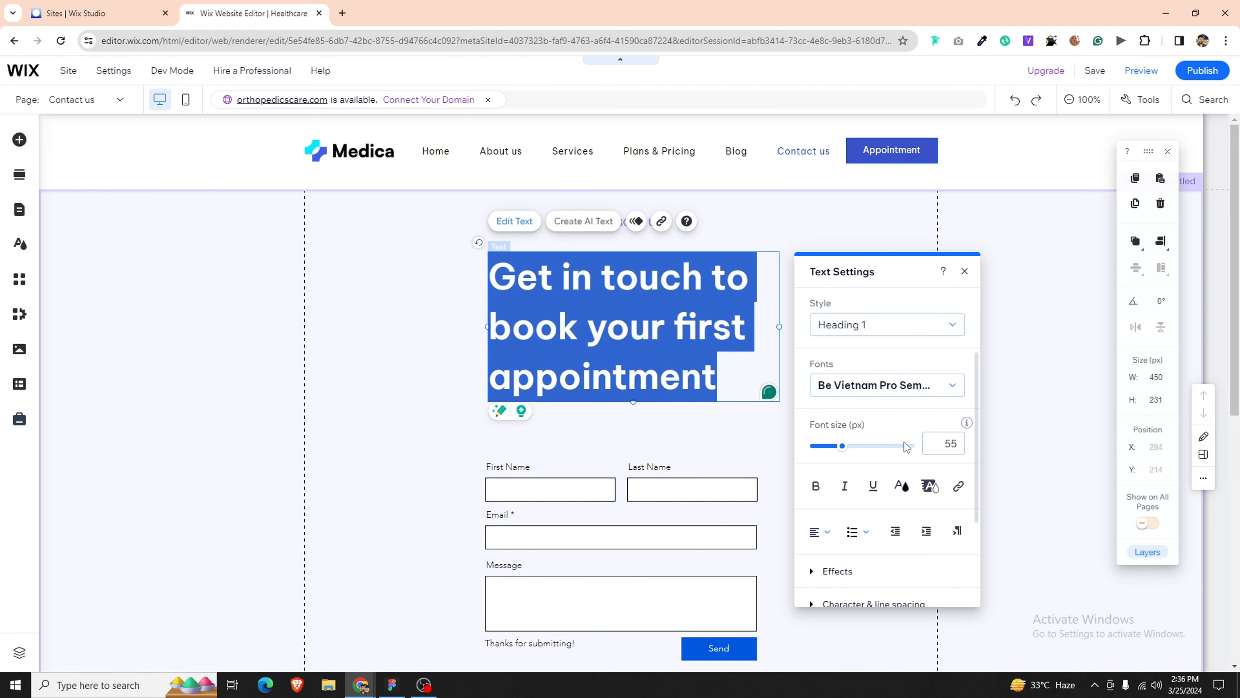
pyautogui.click(932, 443)
pyautogui.write('0')
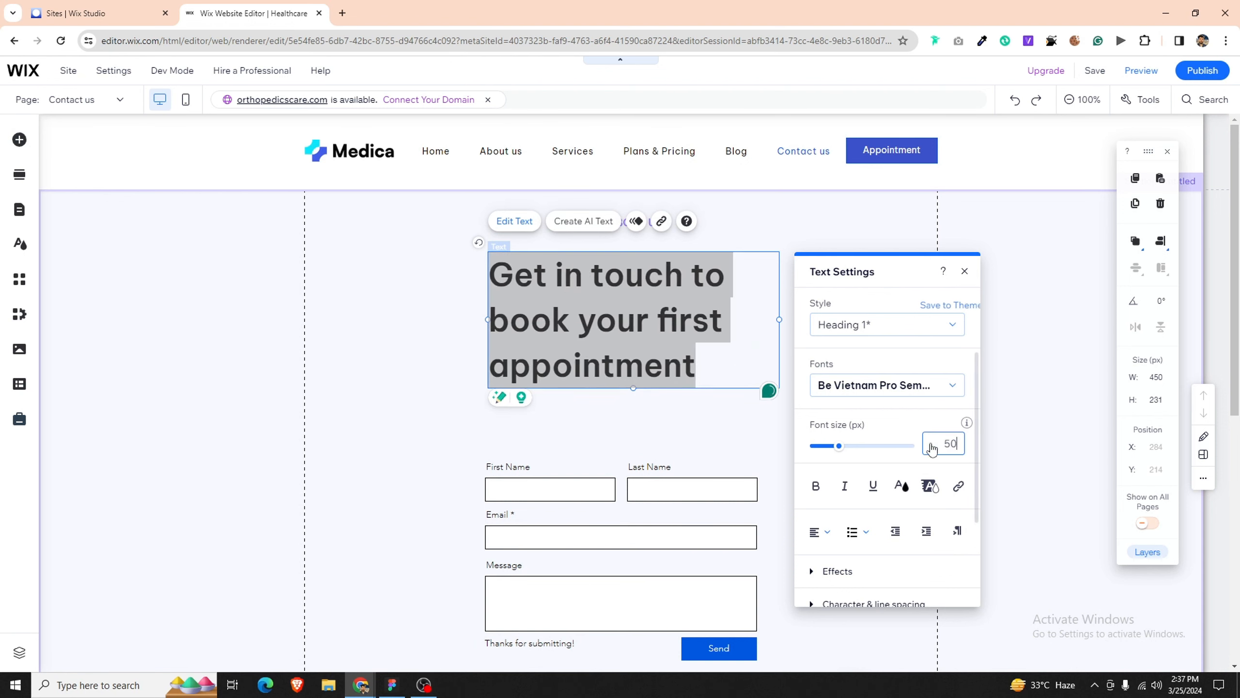
pyautogui.press('Return')
pyautogui.click(543, 435)
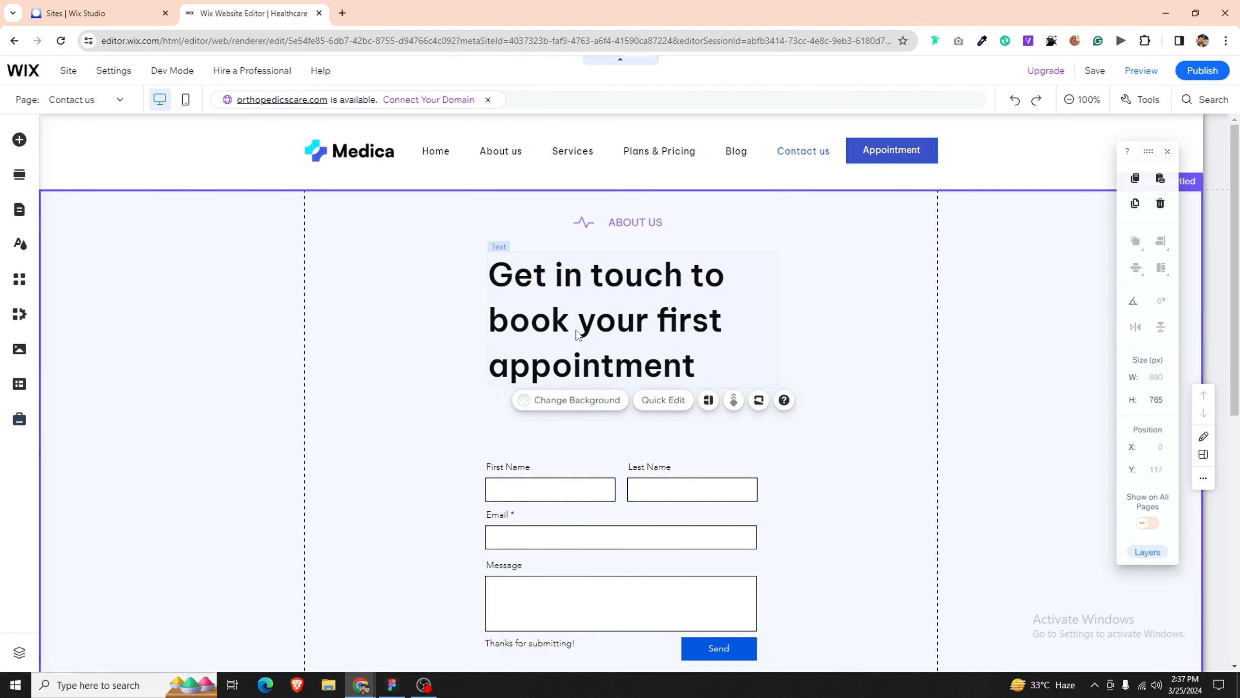
# Step: Widen the heading's text box to 636 px so it wraps onto two lines, and center-align its text
pyautogui.click(678, 320)
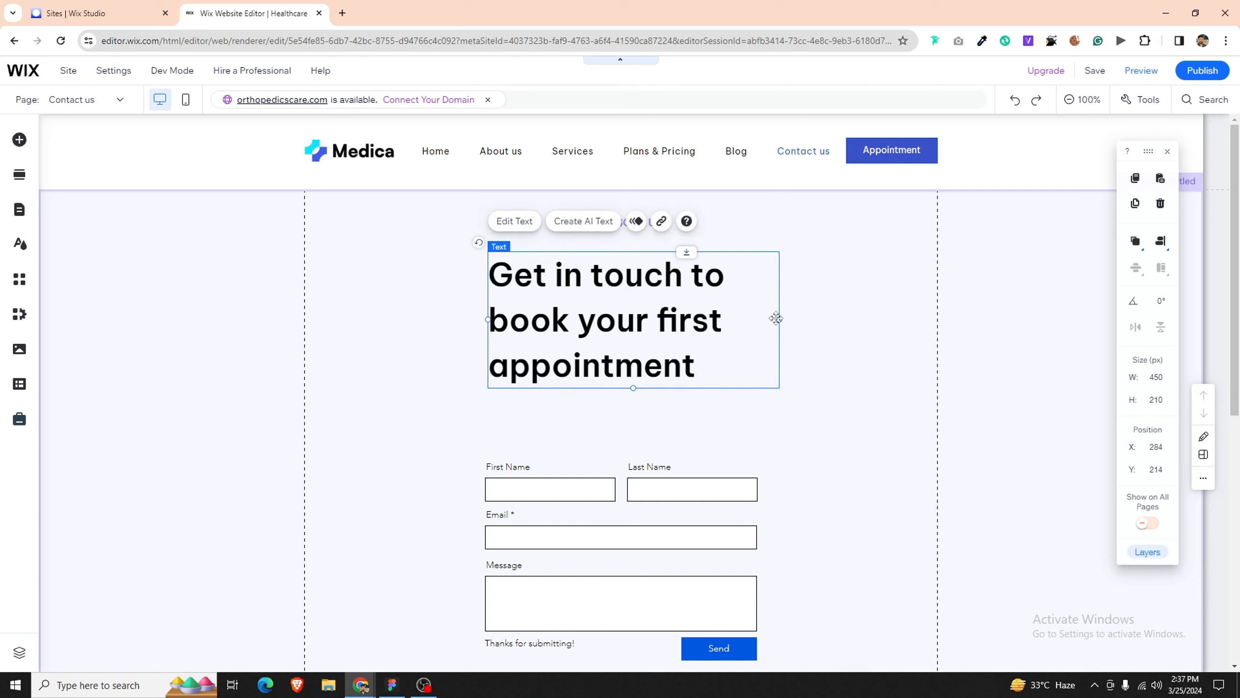
pyautogui.moveTo(777, 318); pyautogui.dragTo(898, 315)
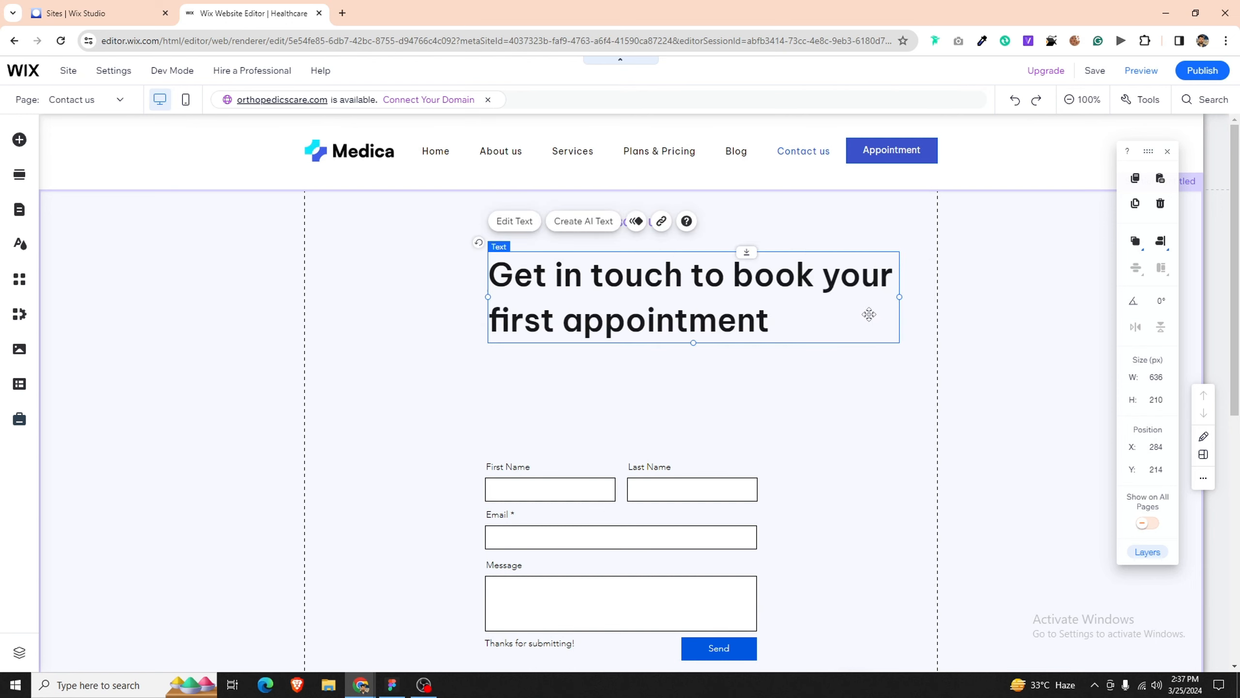
pyautogui.doubleClick(829, 314)
pyautogui.click(946, 531)
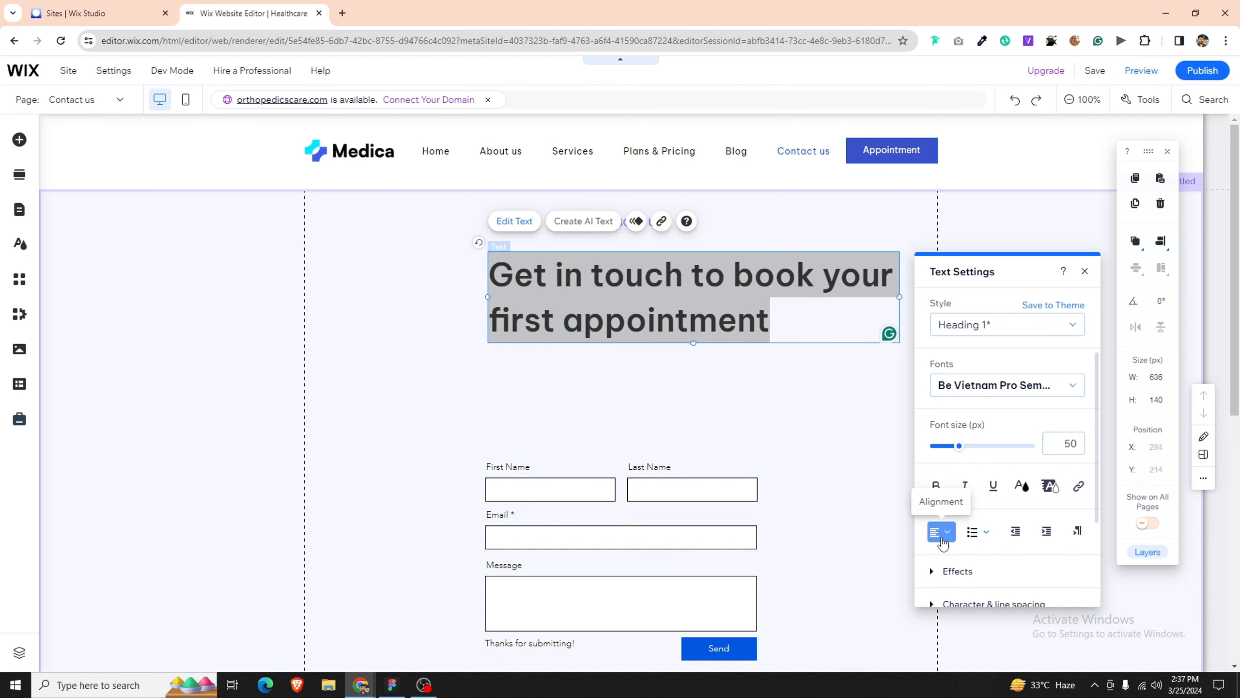
pyautogui.click(945, 553)
pyautogui.click(753, 413)
# Step: Center the heading horizontally on the page
pyautogui.click(791, 323)
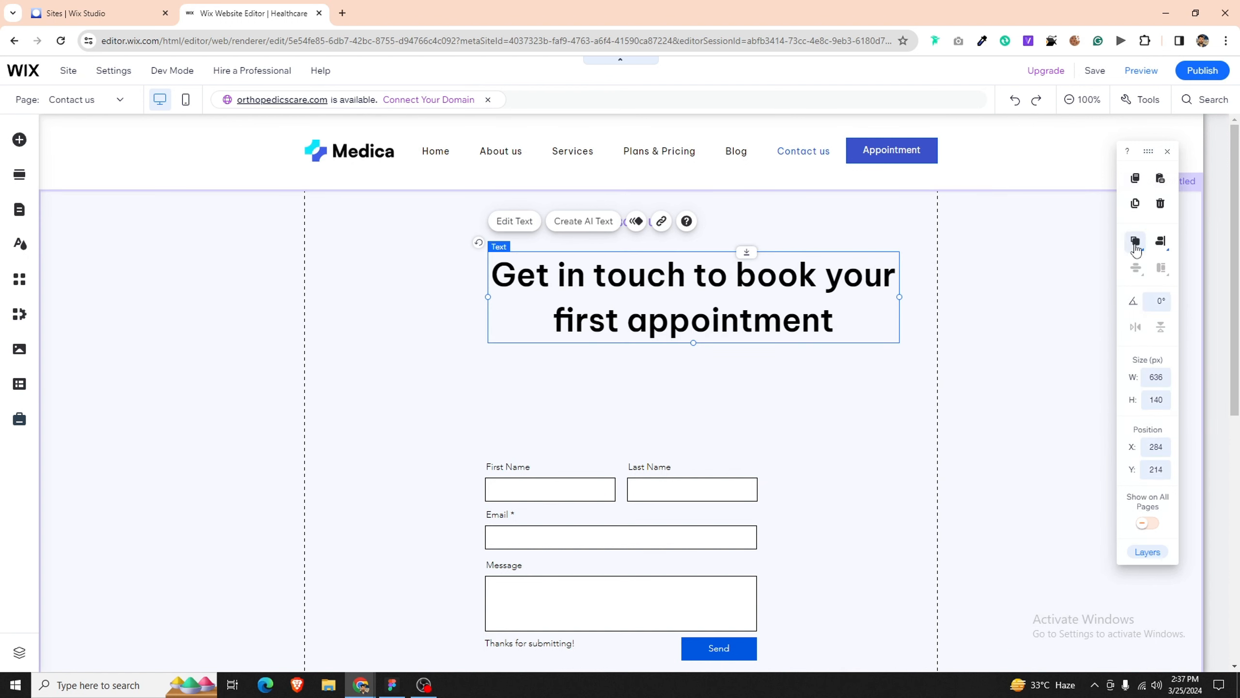
pyautogui.click(1158, 243)
pyautogui.click(1157, 243)
pyautogui.click(1132, 243)
pyautogui.click(722, 371)
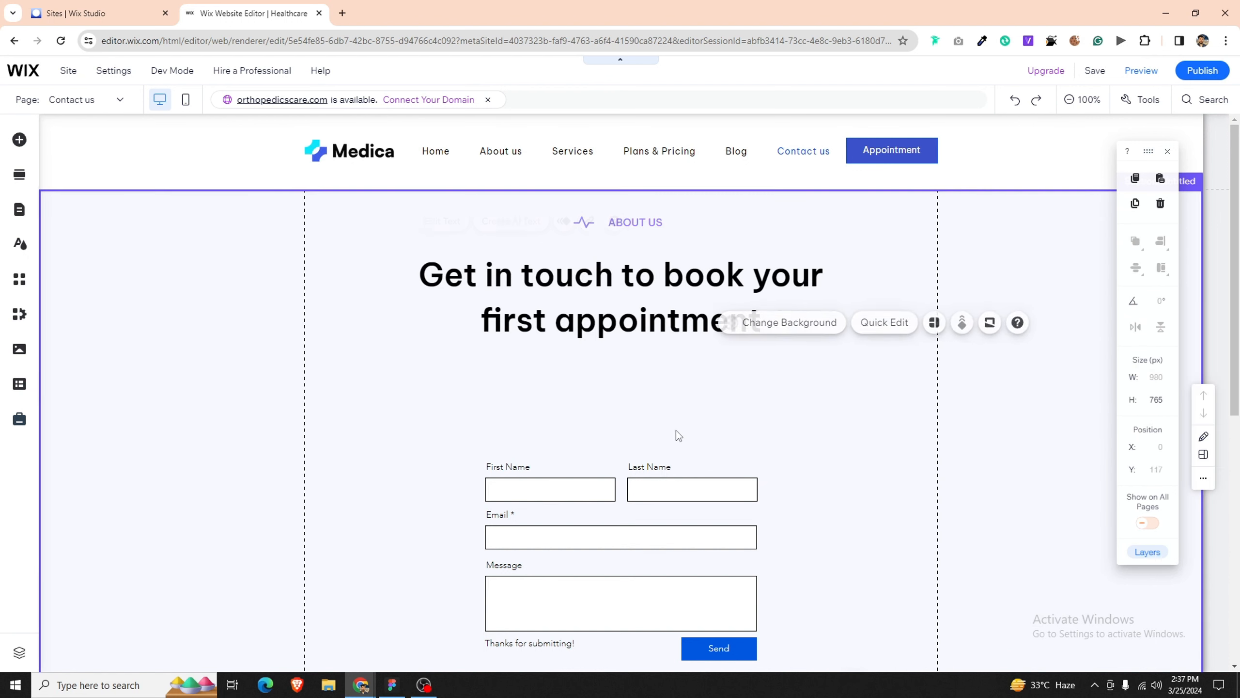
pyautogui.click(522, 420)
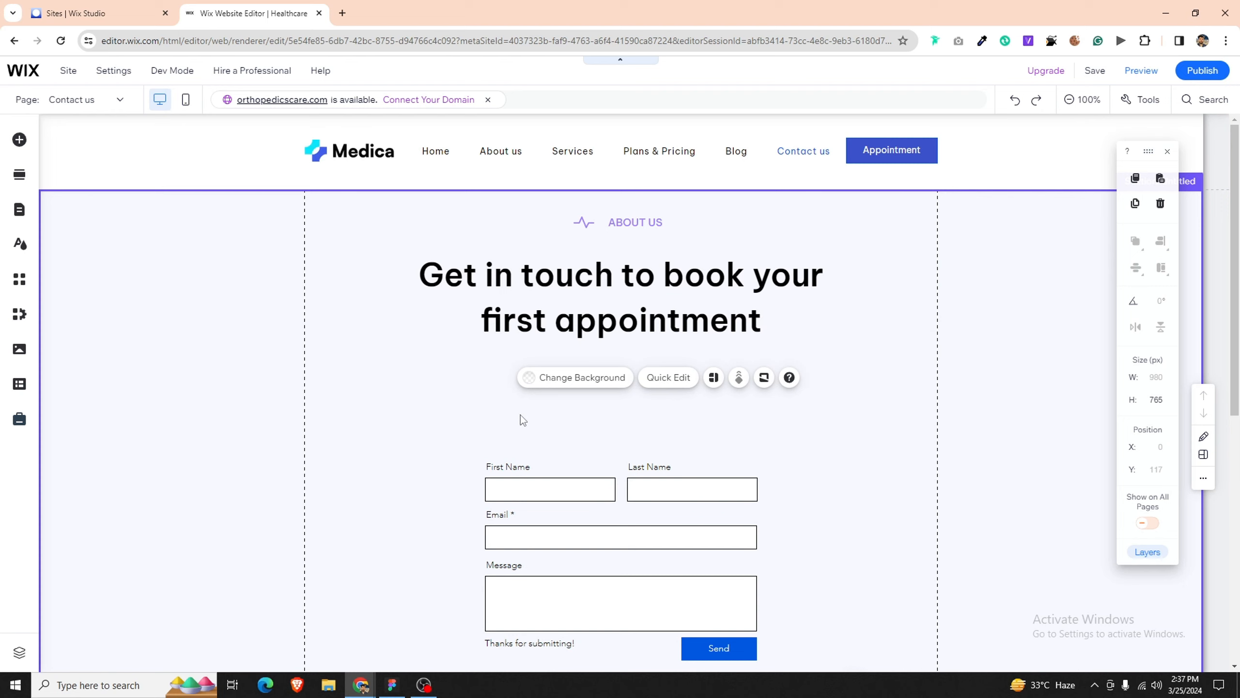
# Step: Switch to Figma, select the Phone label's text in the Contact us design, and return to Wix
pyautogui.click(392, 684)
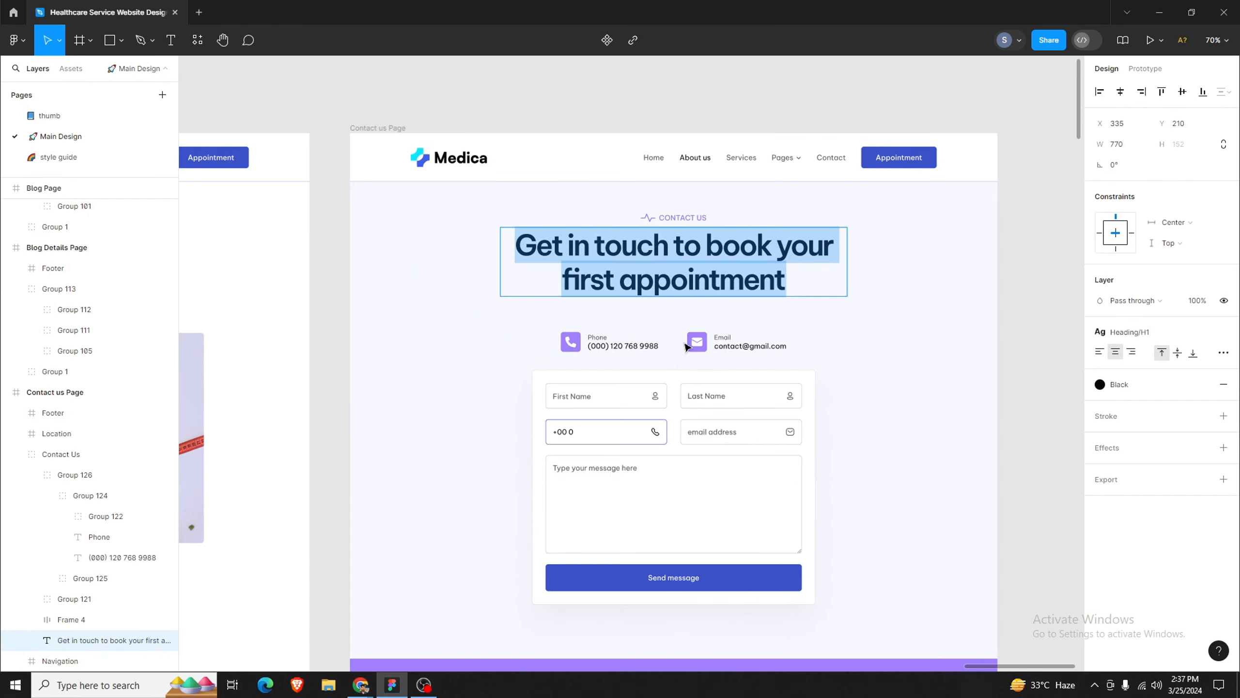
pyautogui.click(603, 337)
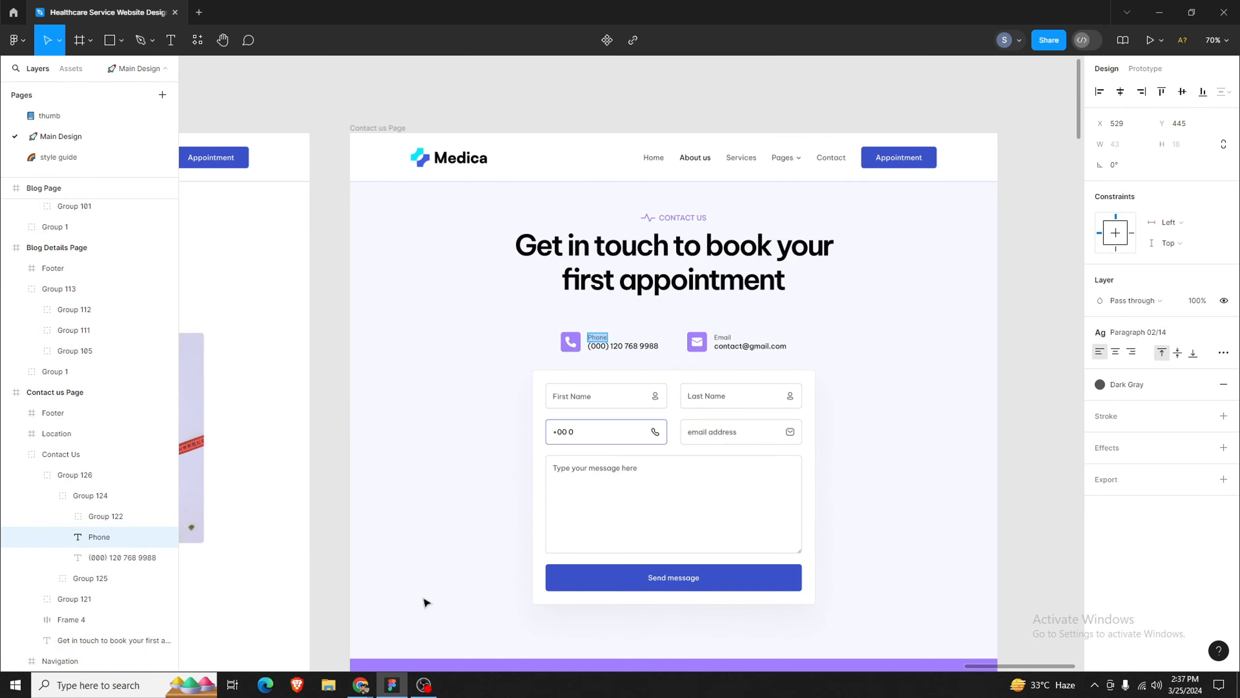
pyautogui.click(392, 689)
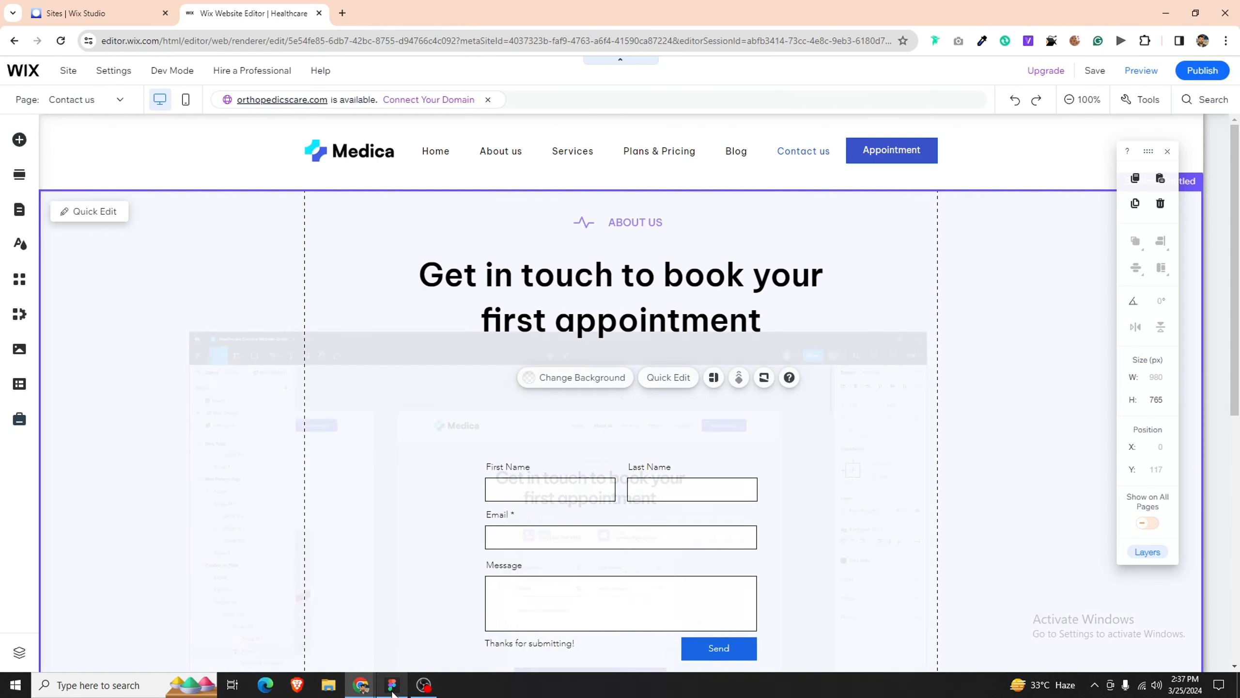
# Step: Add a Paragraph 2 text element beneath the heading and replace its text with "Phone"
pyautogui.click(19, 139)
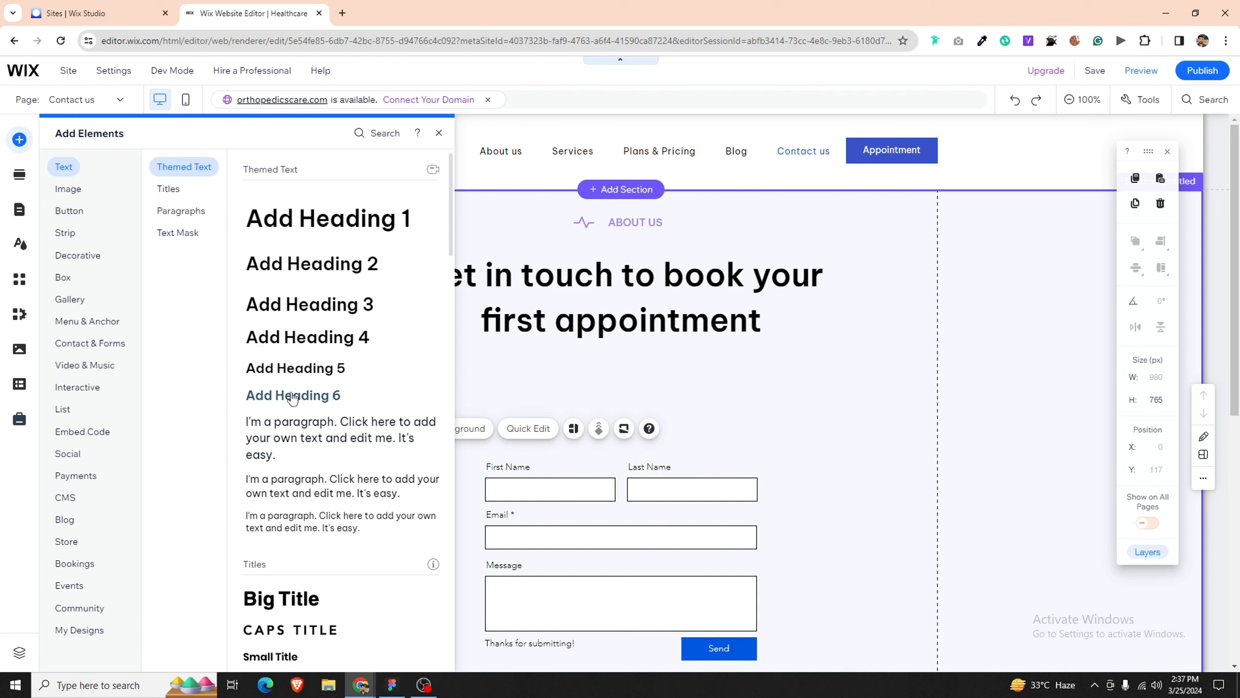
pyautogui.moveTo(305, 490); pyautogui.dragTo(551, 380)
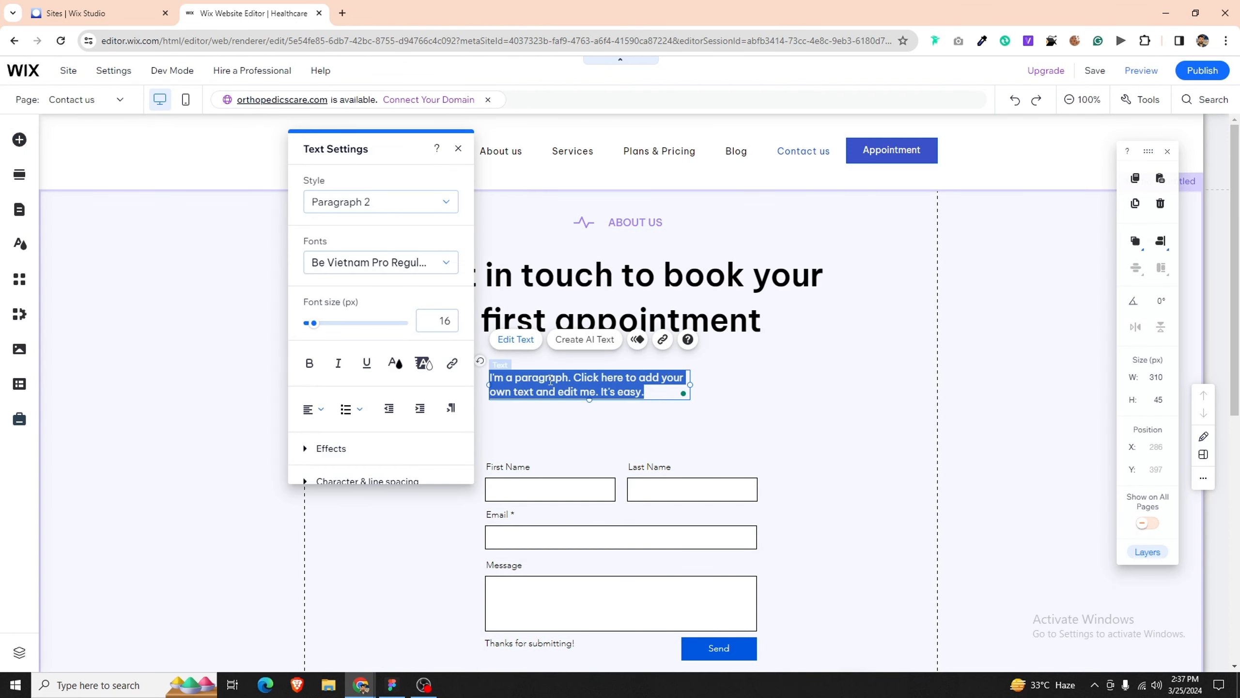
pyautogui.write('Phone')
pyautogui.hotkey('ctrl', 'a')
pyautogui.click(536, 409)
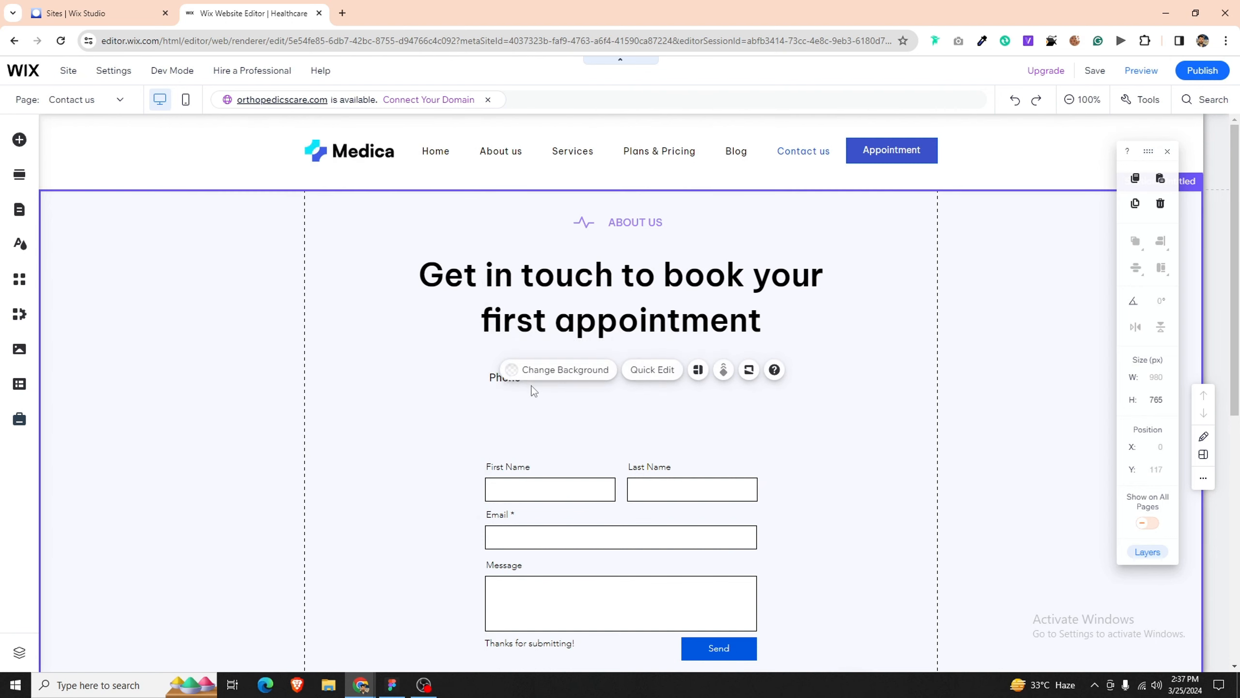
# Step: Apply the Paragraph 3 style to the Phone label and narrow its text box to fit the word
pyautogui.click(503, 383)
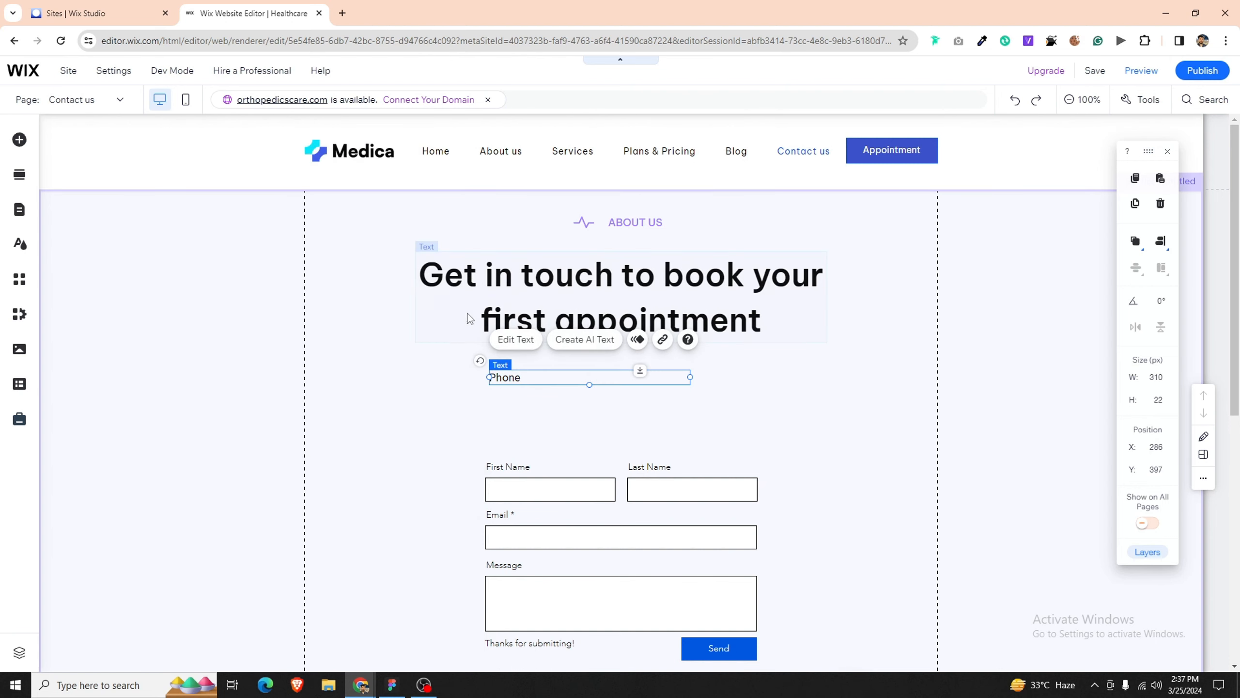
pyautogui.click(507, 339)
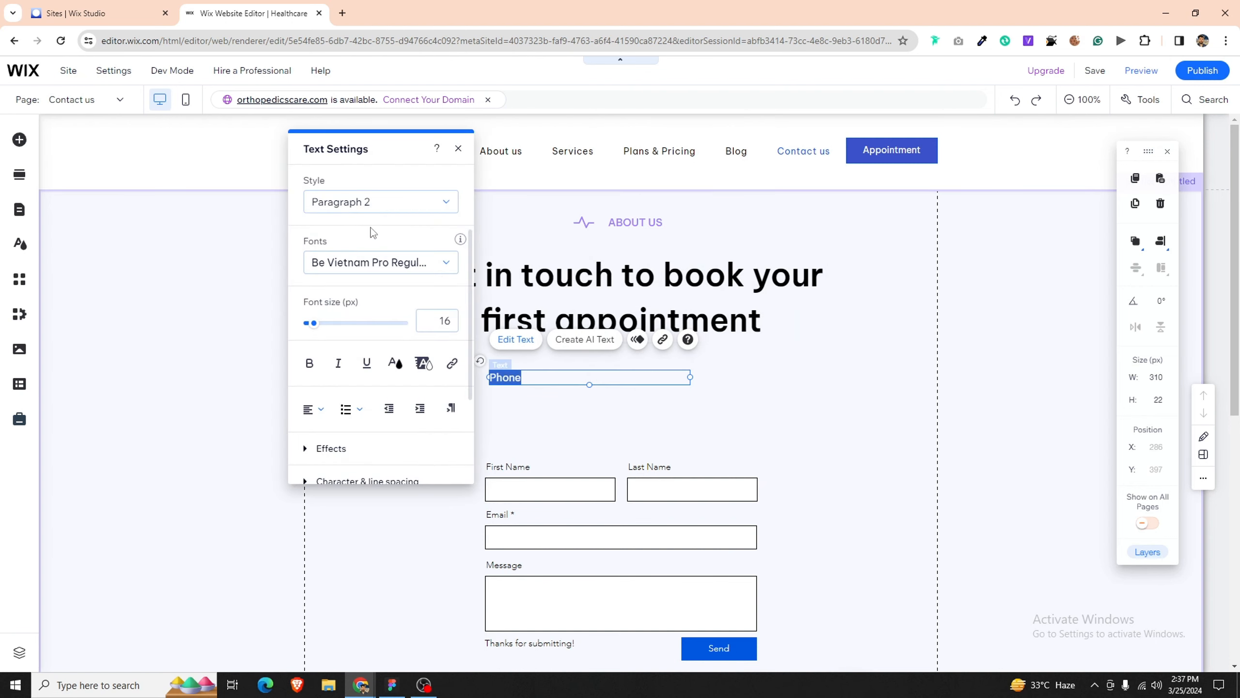
pyautogui.click(376, 201)
pyautogui.click(363, 261)
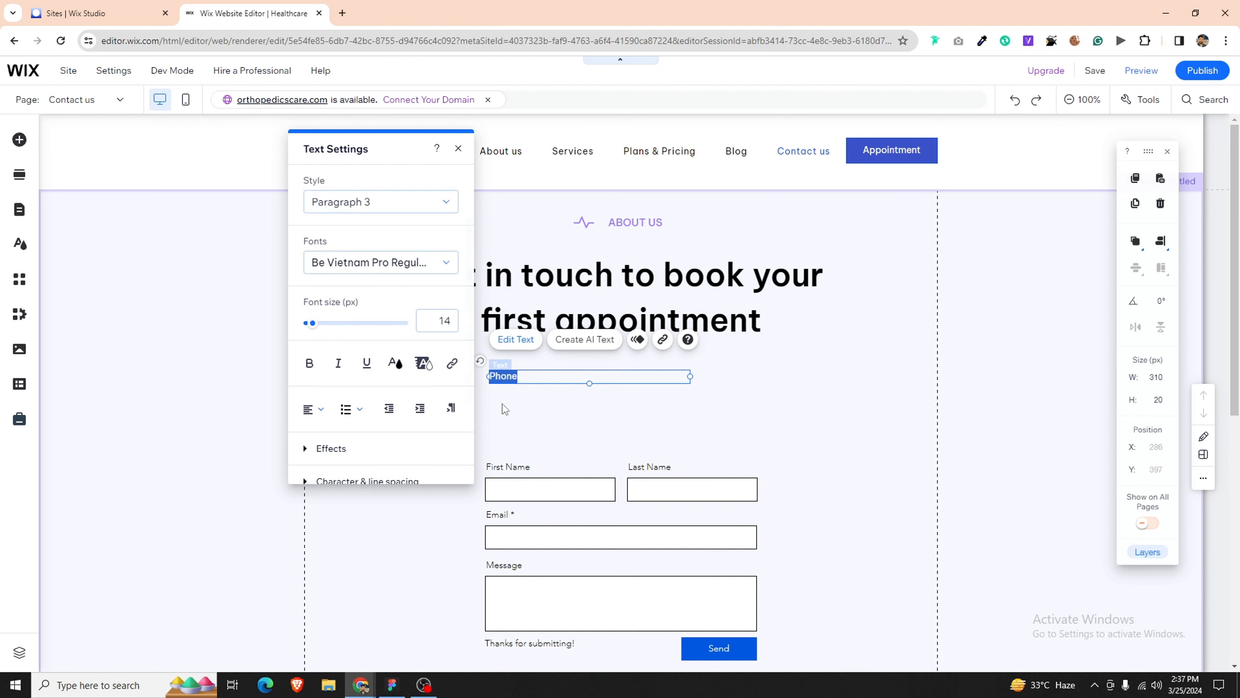
pyautogui.click(520, 396)
pyautogui.click(561, 377)
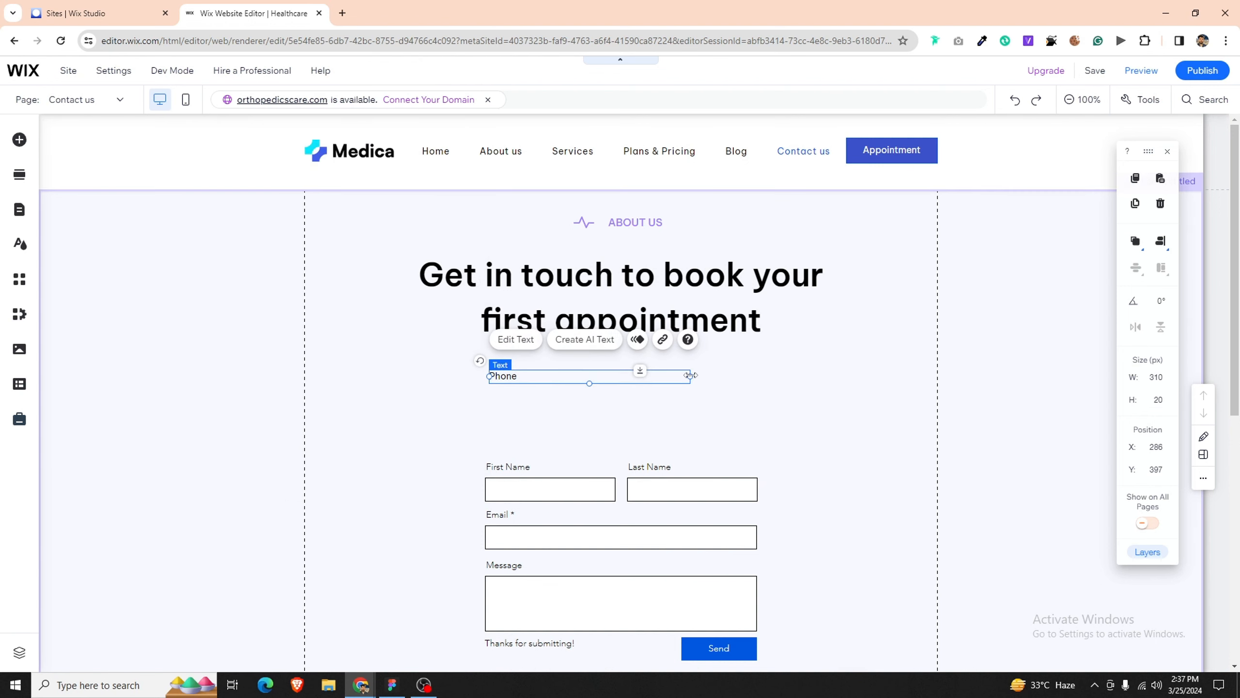
pyautogui.moveTo(689, 374); pyautogui.dragTo(510, 379)
pyautogui.press('Delete')
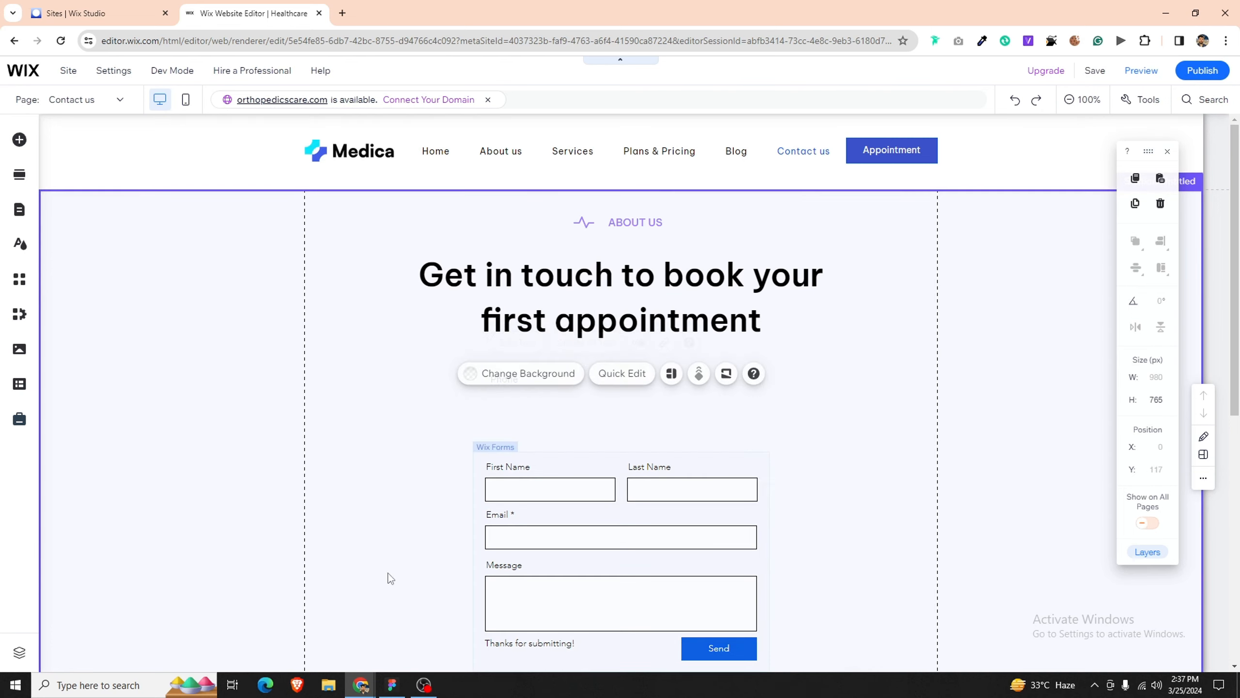
# Step: Copy the phone number beneath the Phone label in the Figma Contact us design and return to Wix
pyautogui.click(390, 685)
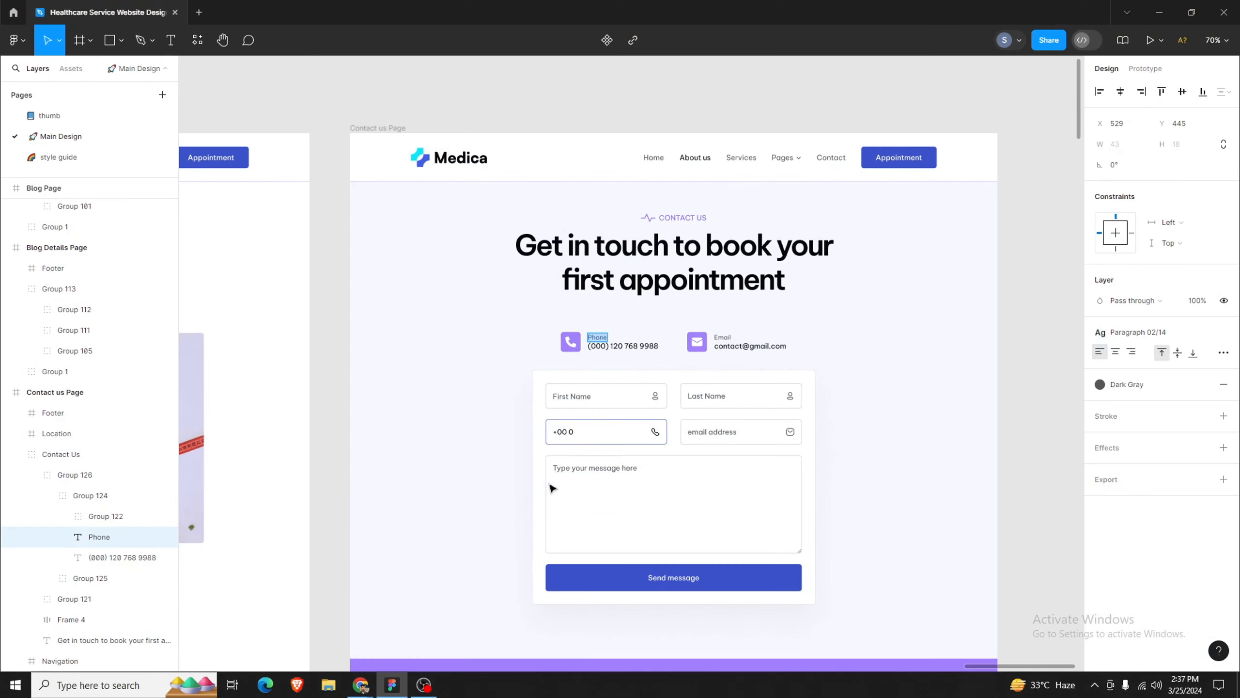
pyautogui.click(610, 348)
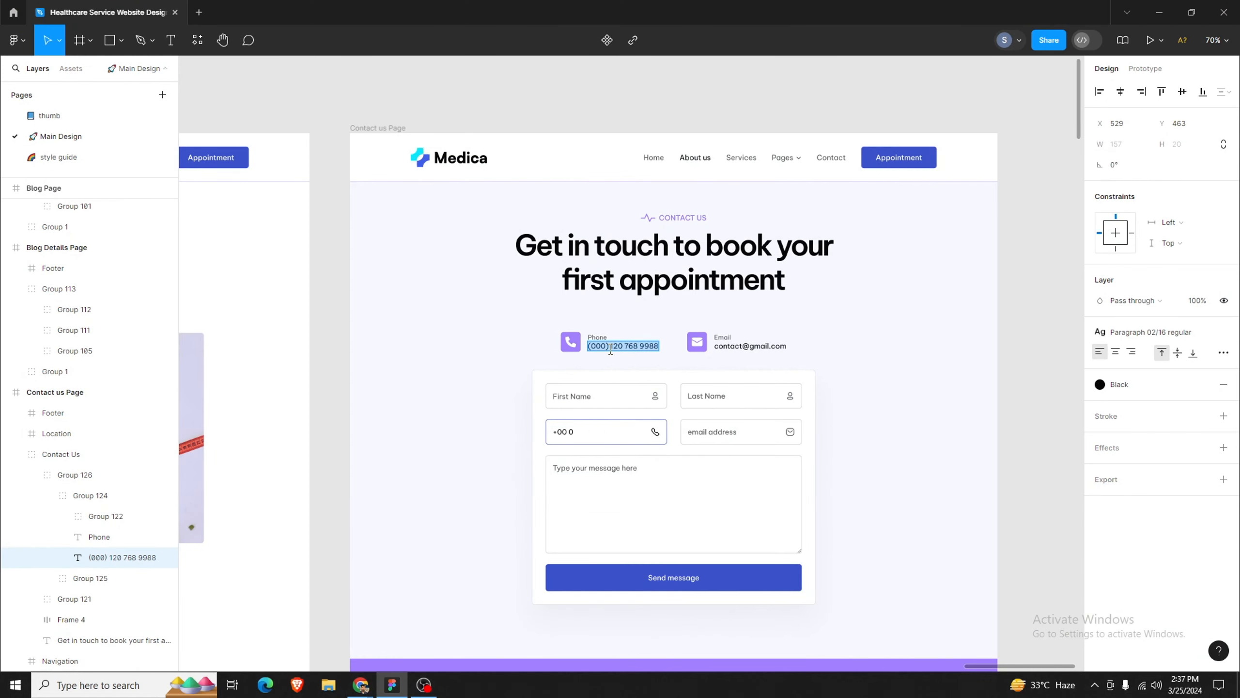
pyautogui.click(360, 685)
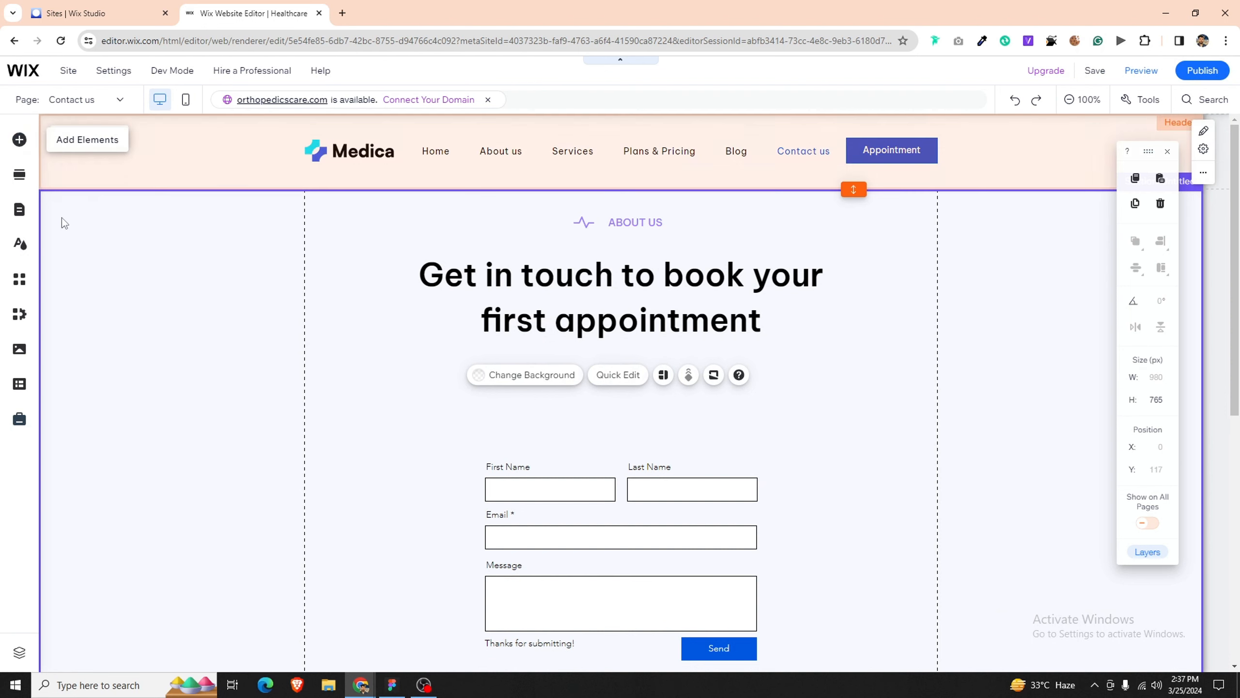
# Step: Add a Heading 6 text element beneath the Phone label and replace its text with the copied phone number
pyautogui.click(19, 139)
pyautogui.moveTo(269, 396); pyautogui.dragTo(542, 410)
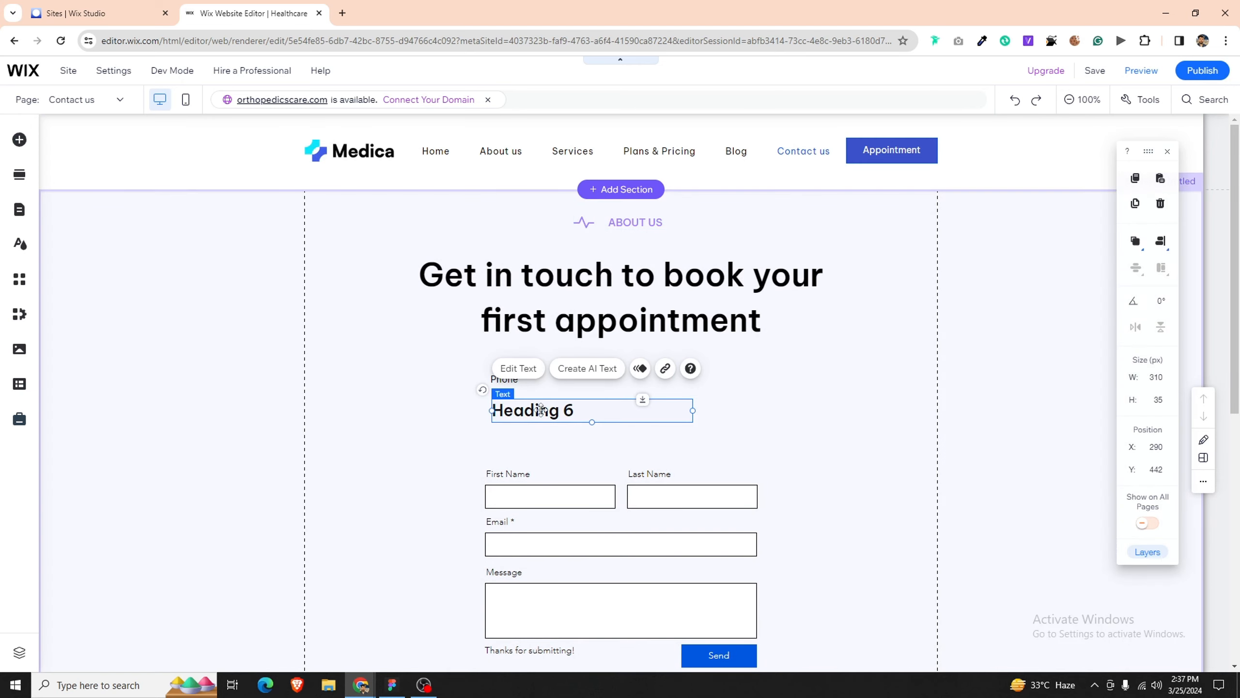
pyautogui.doubleClick(542, 411)
pyautogui.hotkey('ctrl', 'v')
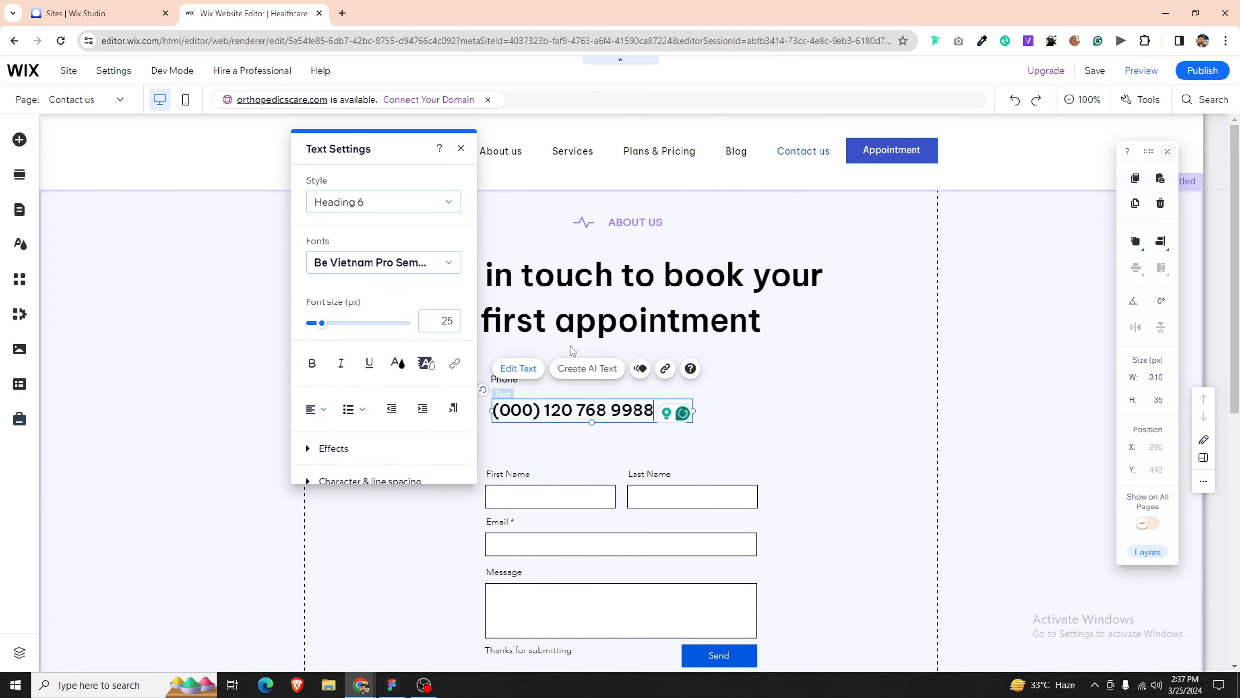
# Step: Set the phone number's font size to 18 px
pyautogui.hotkey('ctrl', 'a')
pyautogui.click(440, 327)
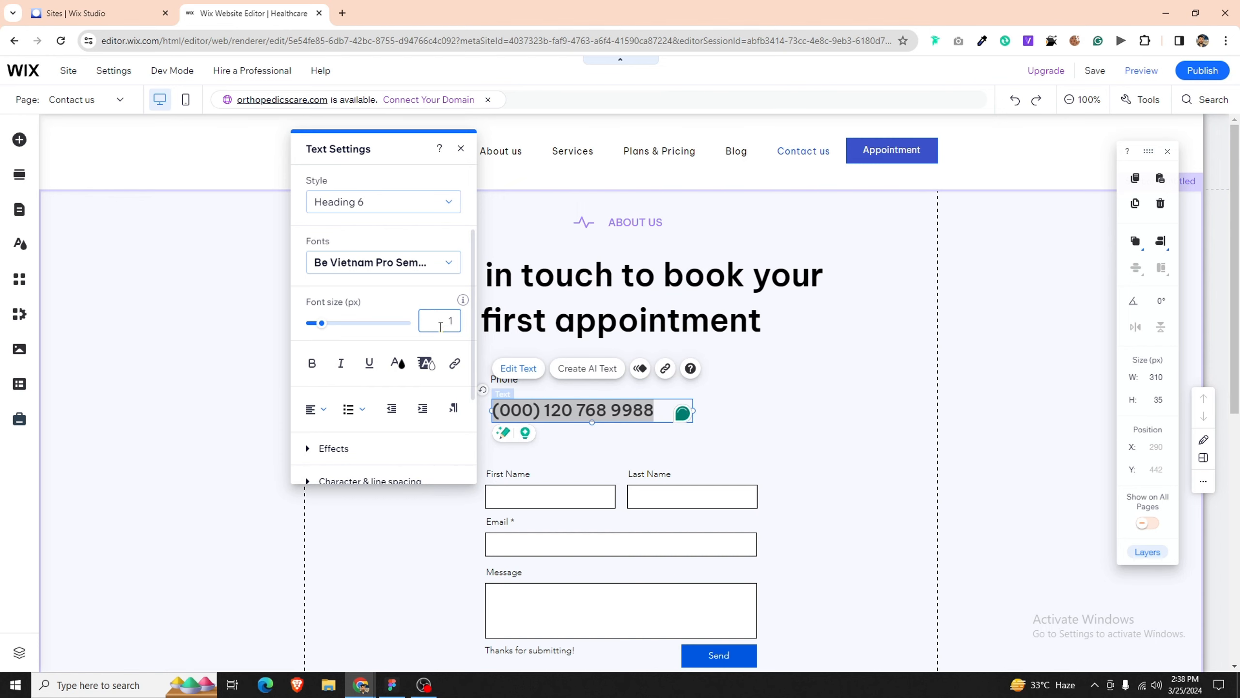
pyautogui.write('18')
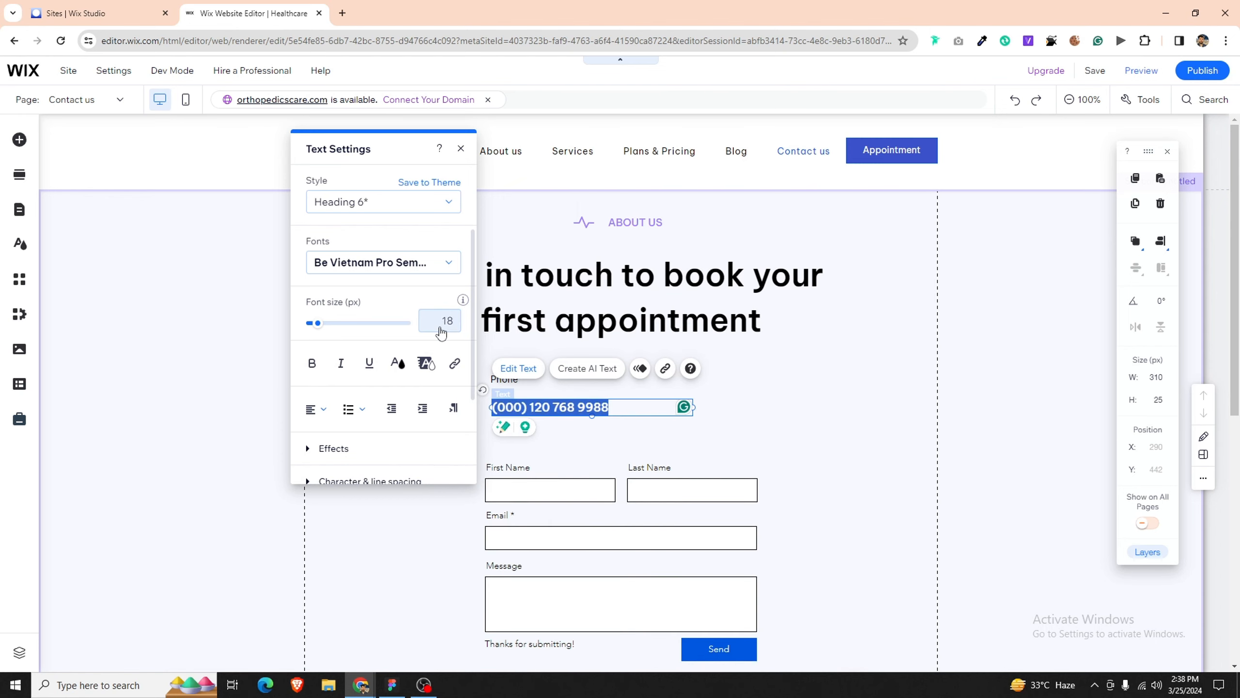
pyautogui.press('Return')
# Step: Narrow the phone number's text box to 182 px wide
pyautogui.click(662, 421)
pyautogui.click(635, 406)
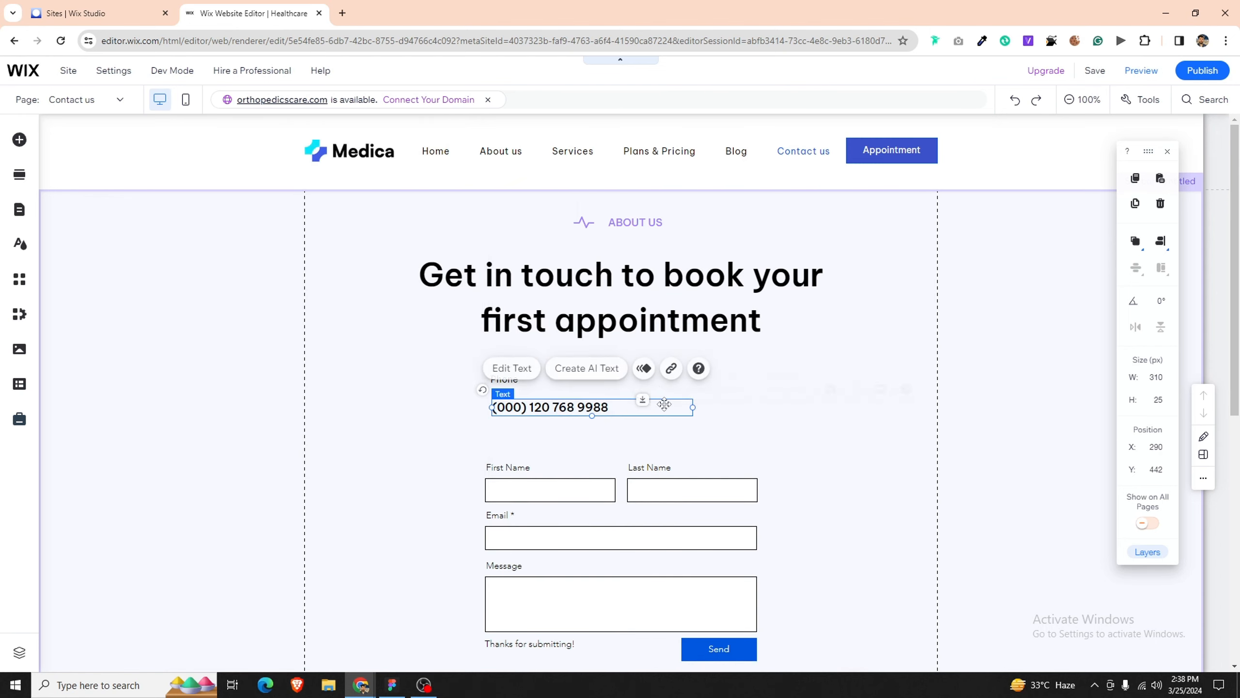
pyautogui.moveTo(693, 406); pyautogui.dragTo(611, 406)
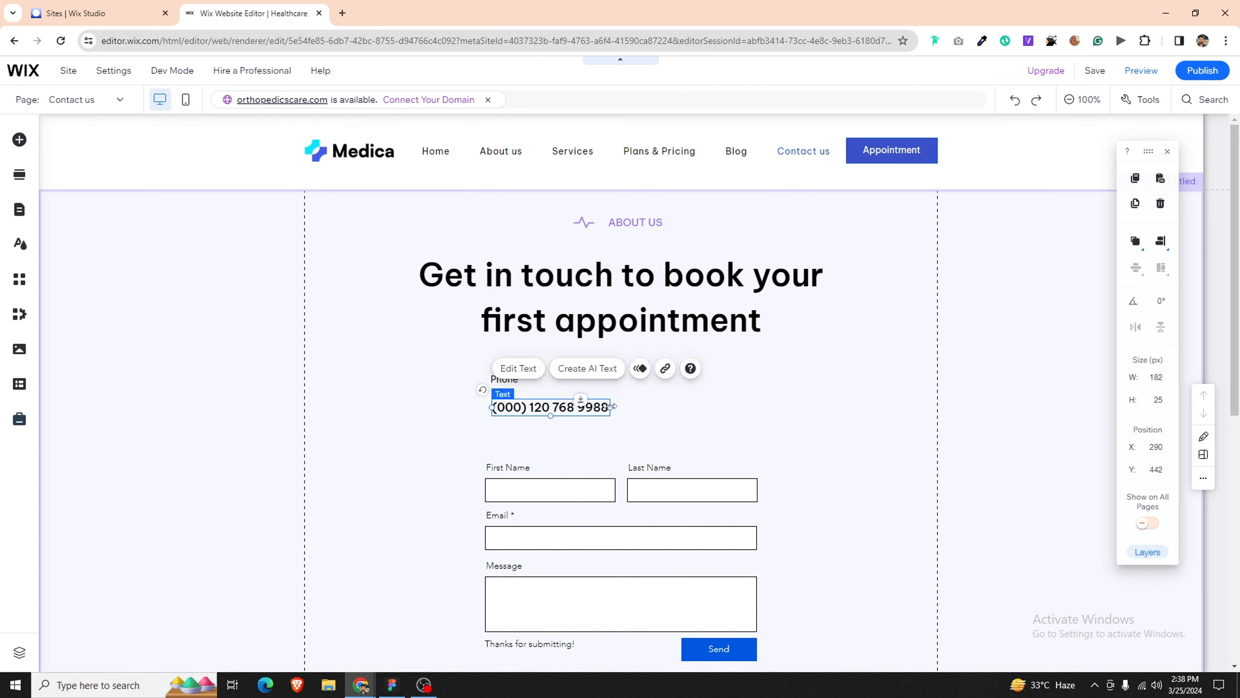
# Step: Set the phone number's font size to 16 px and move it up beneath the Phone label to X 288, Y 428
pyautogui.doubleClick(538, 407)
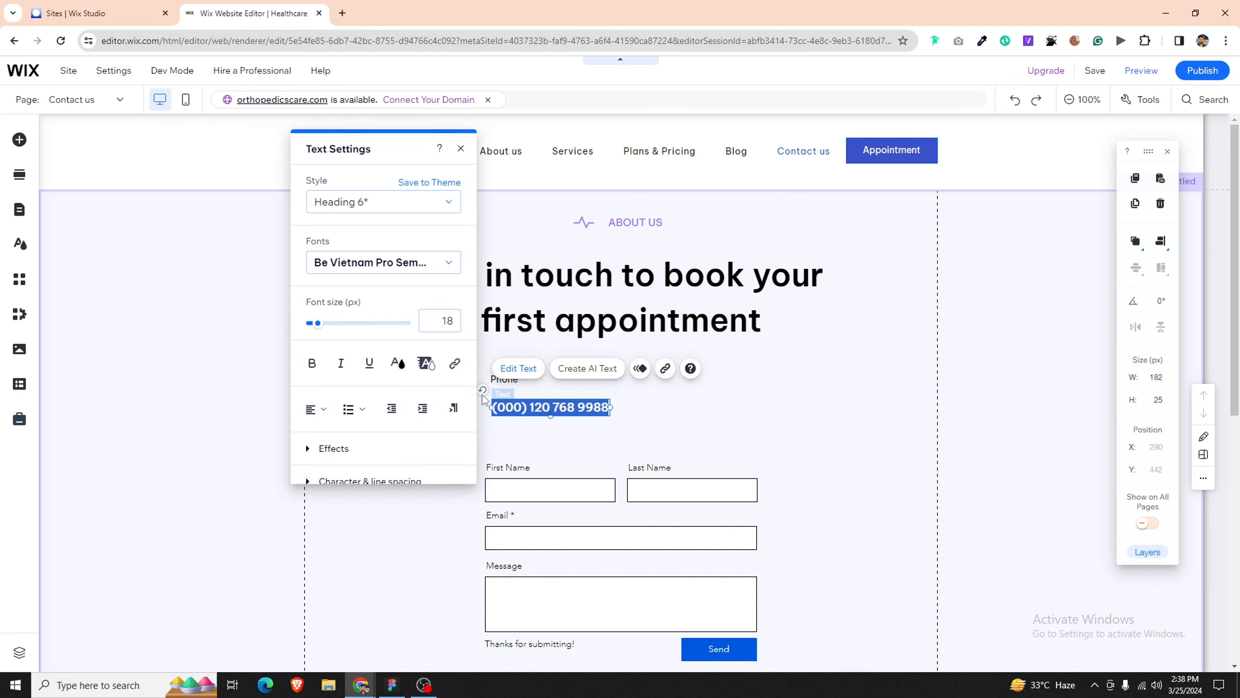
pyautogui.click(445, 321)
pyautogui.write('16')
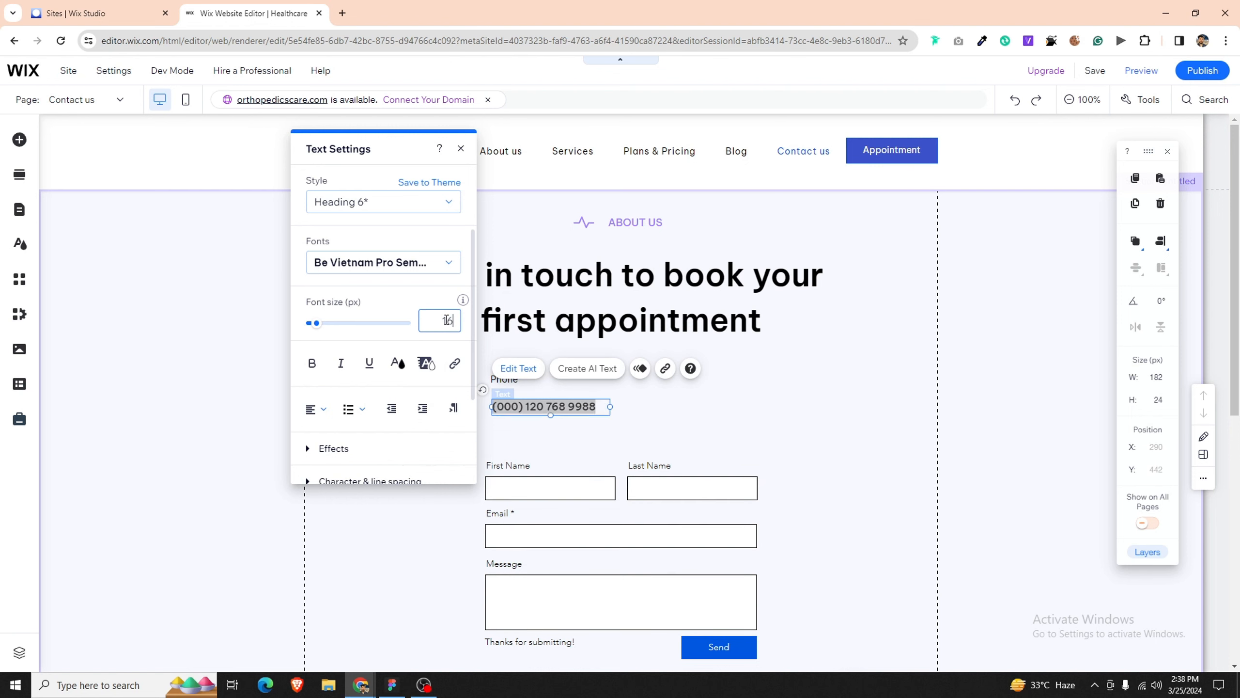
pyautogui.click(565, 393)
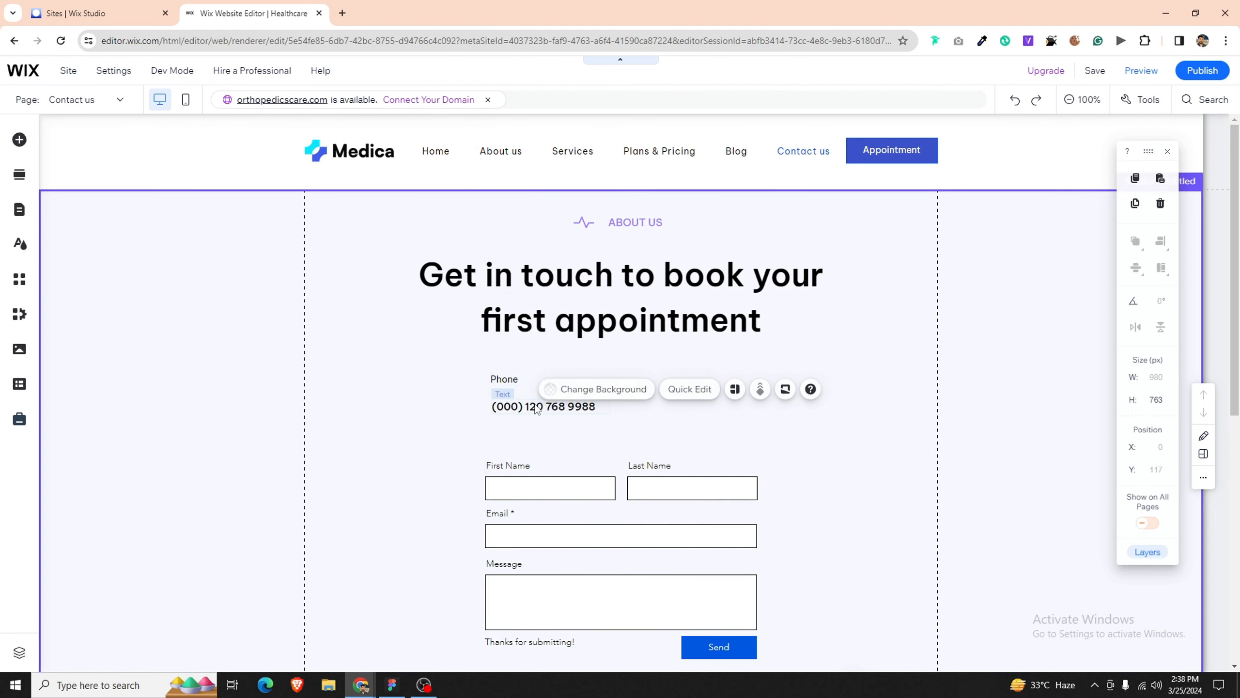
pyautogui.moveTo(535, 399); pyautogui.dragTo(532, 394)
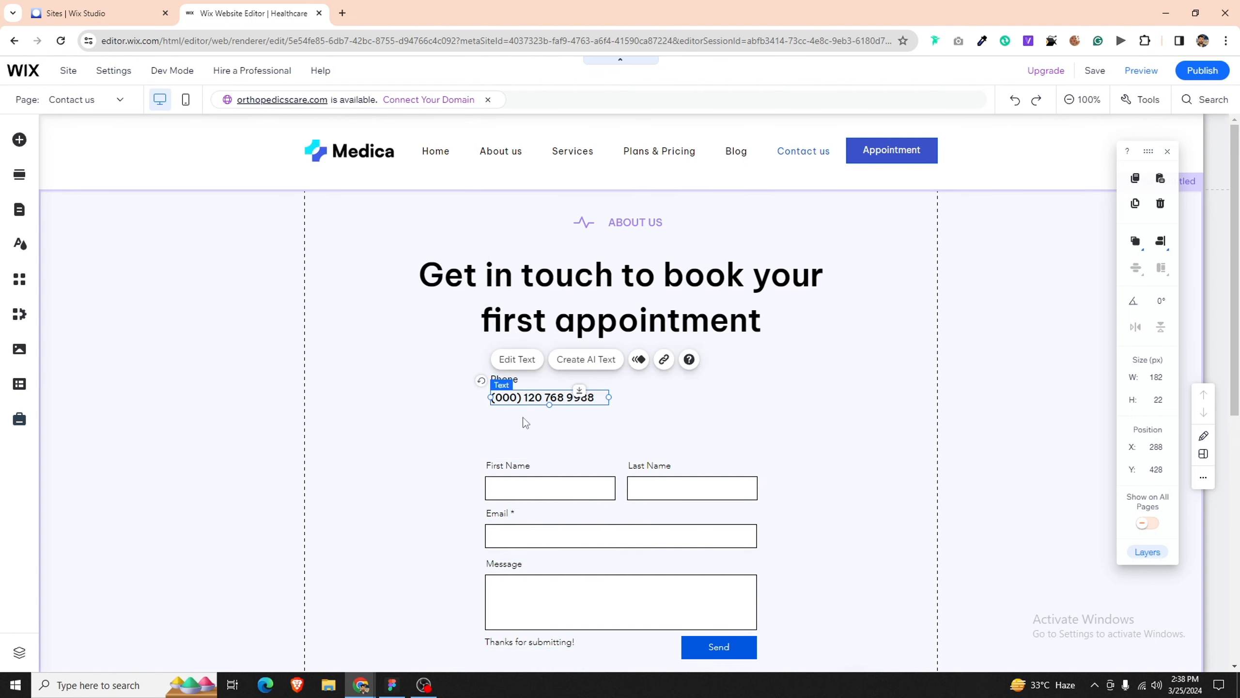
pyautogui.click(508, 420)
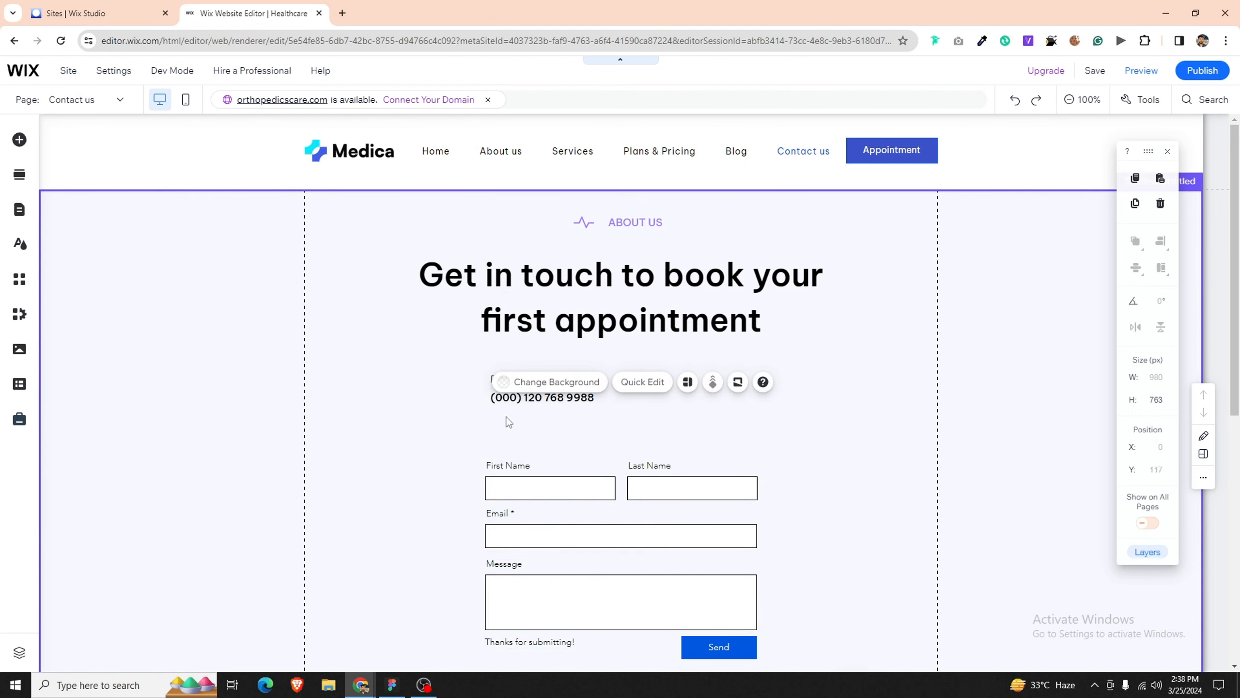
# Step: Switch to Figma and export the purple phone icon group as a PNG into the new web healthcare folder
pyautogui.click(392, 684)
pyautogui.click(102, 516)
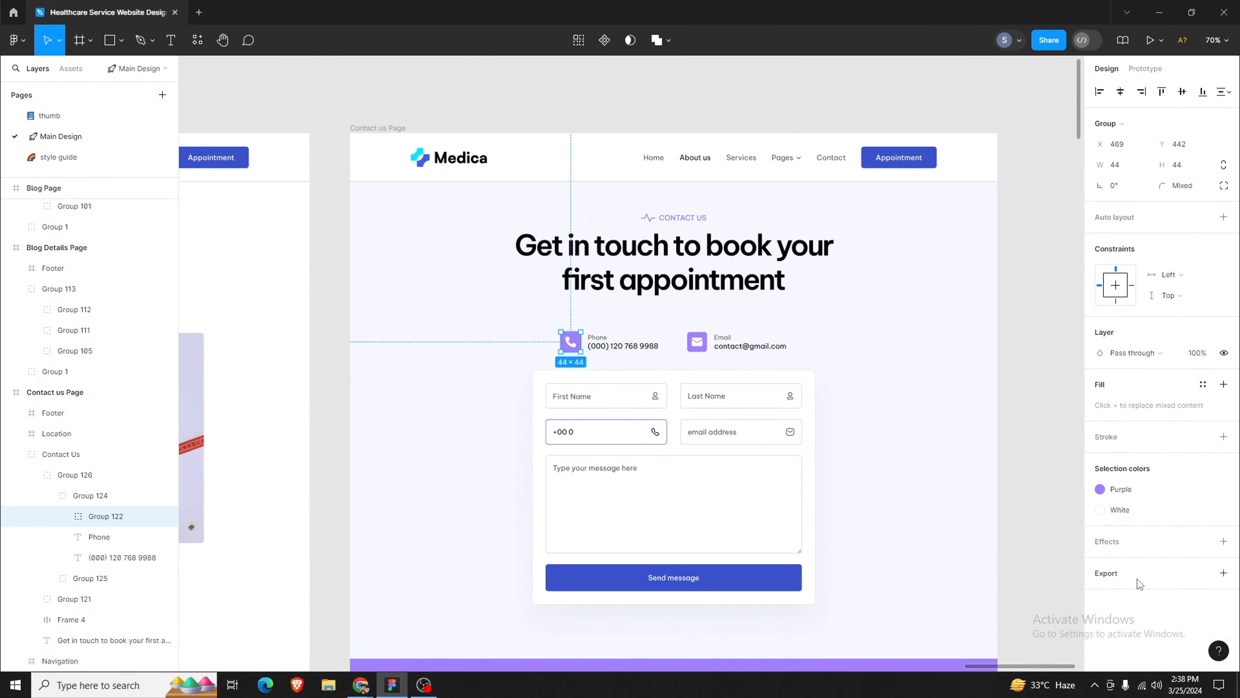
pyautogui.click(1139, 581)
pyautogui.click(1139, 639)
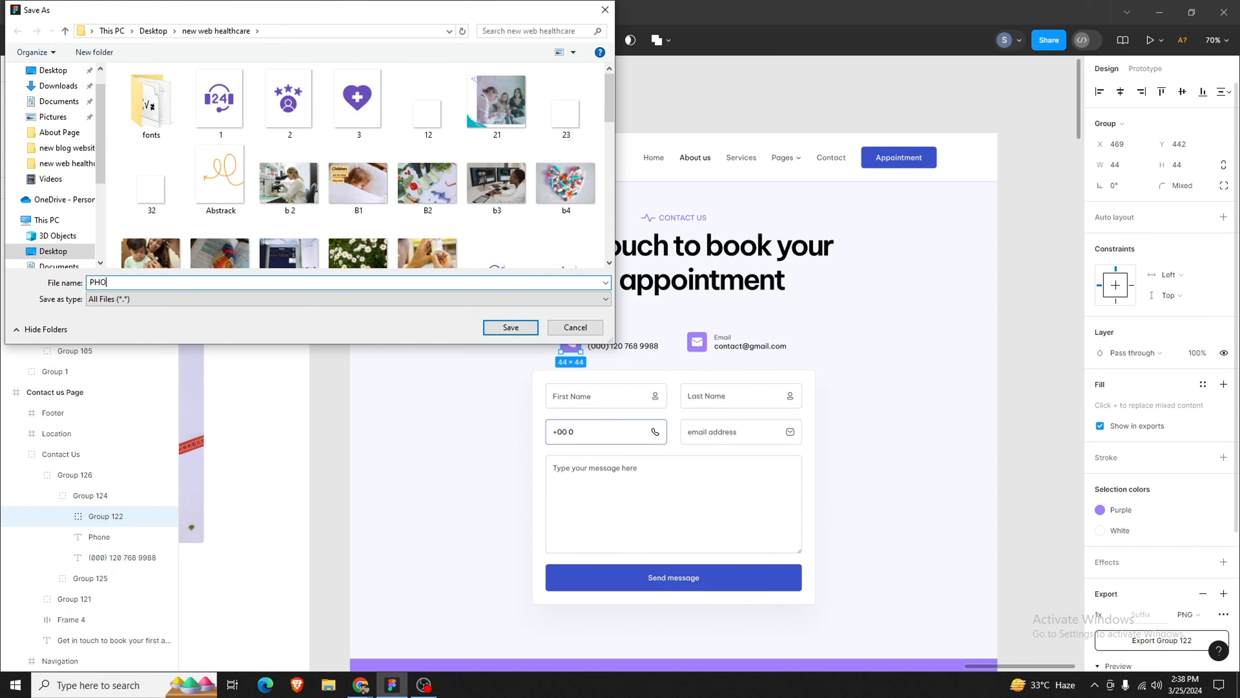
pyautogui.press('Return')
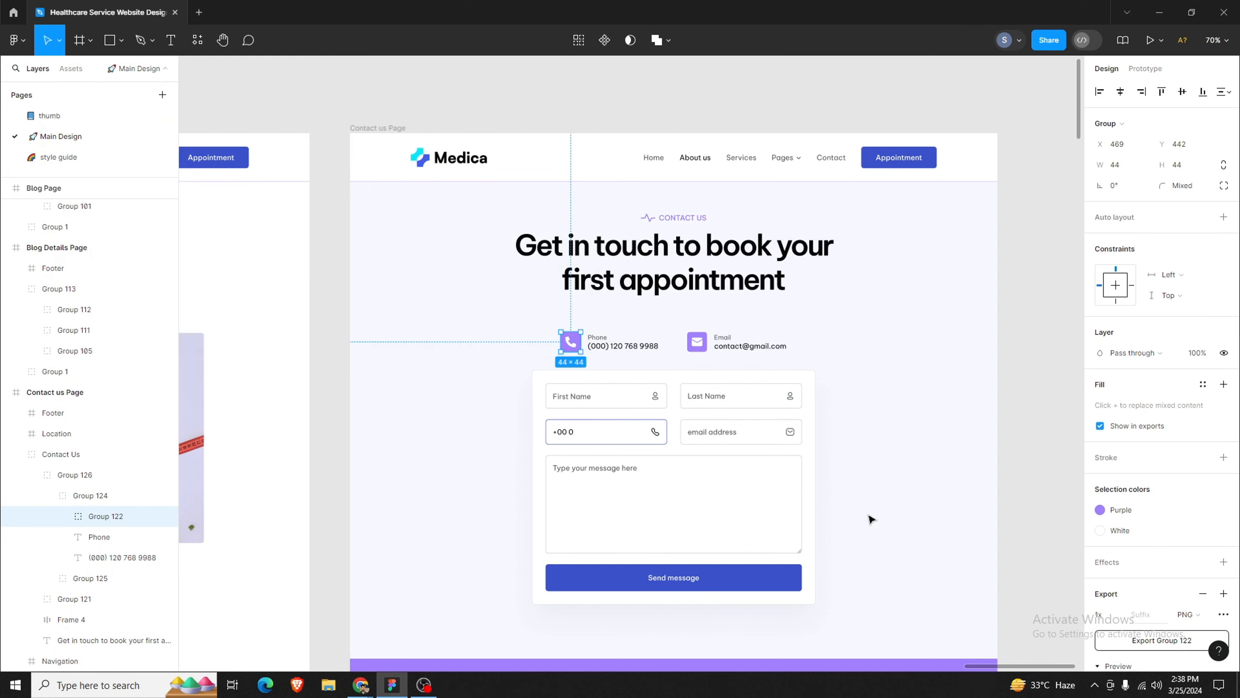
# Step: Export the purple email icon group as a PNG named MAIL into the new web healthcare folder
pyautogui.click(703, 343)
pyautogui.doubleClick(703, 343)
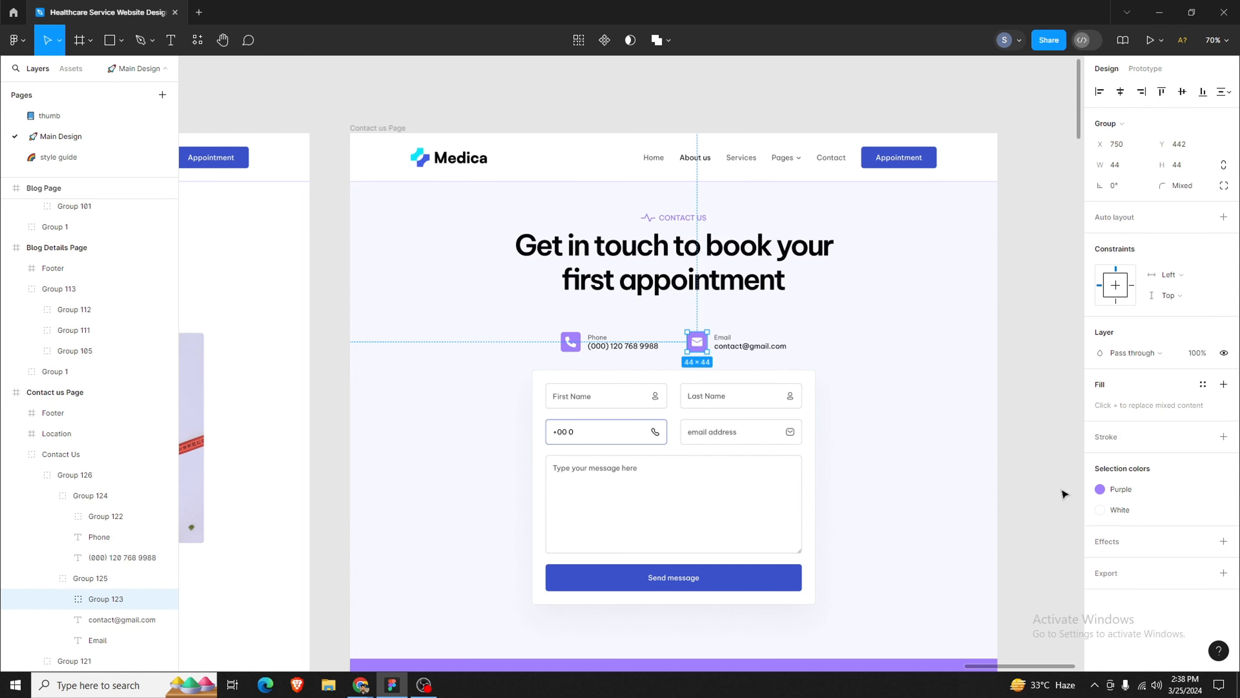
pyautogui.click(1118, 643)
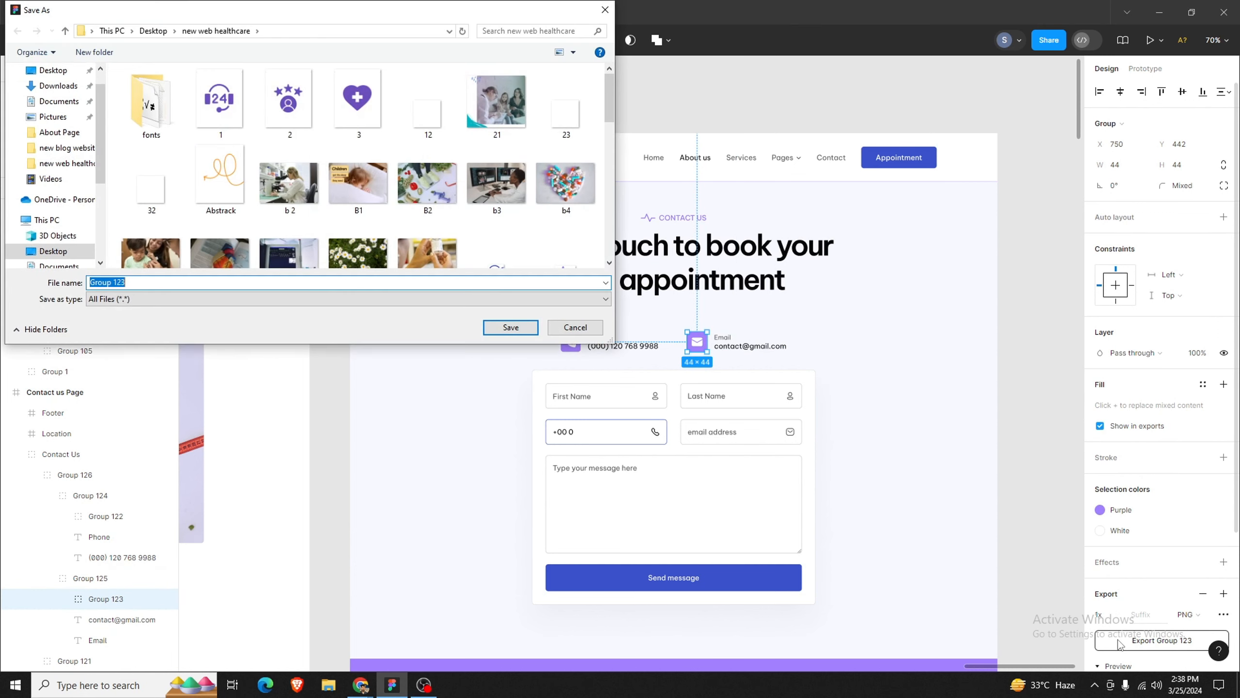
pyautogui.write('PHONE')
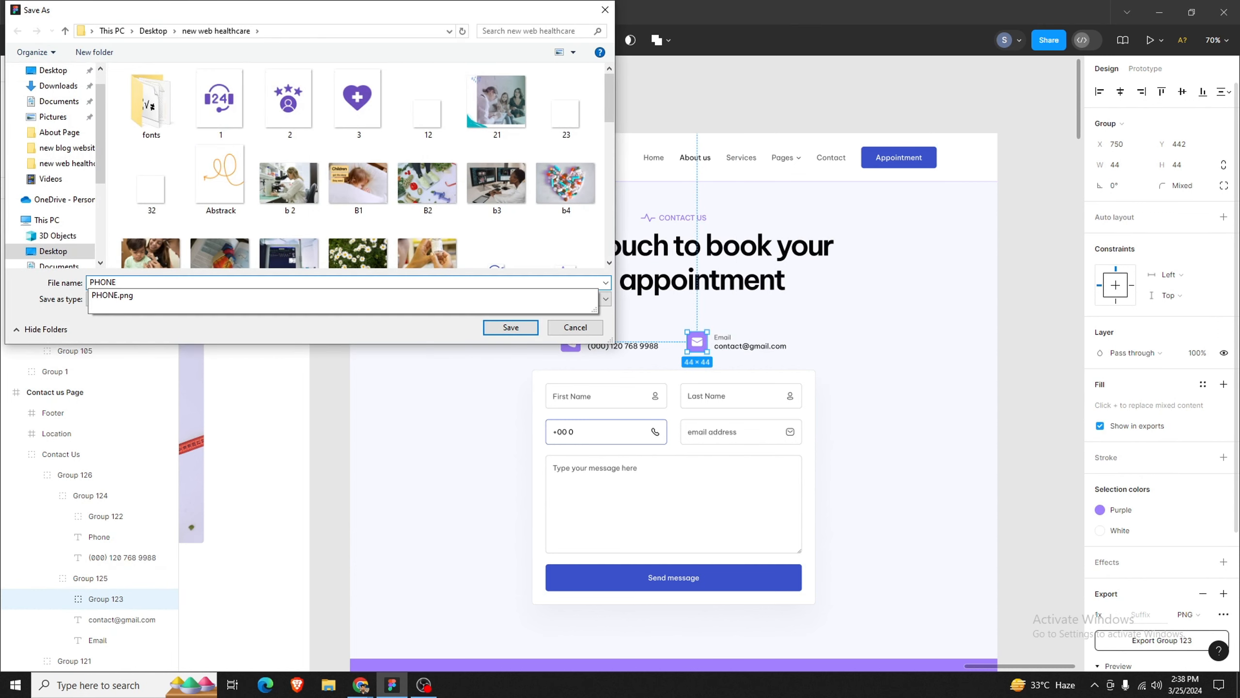
pyautogui.press('BackSpace')
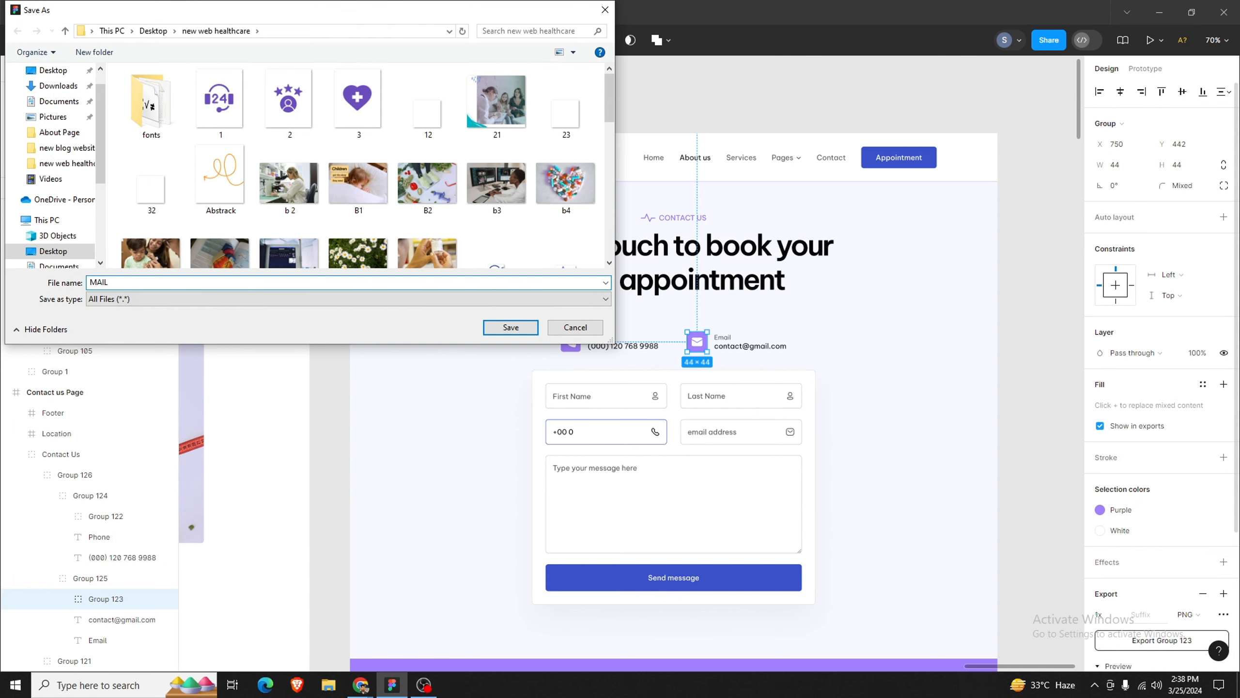
pyautogui.press('Return')
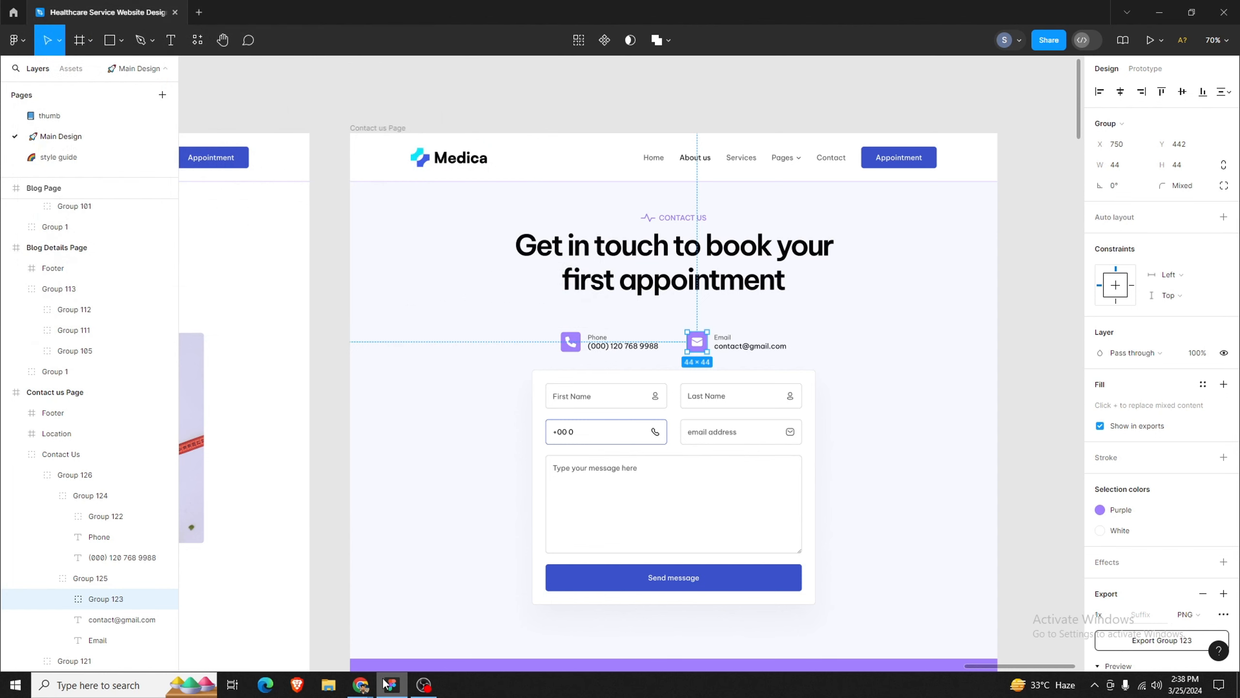
# Step: Switch to the Wix editor and upload the MAIL and PHONE images from the new web healthcare folder to the site files
pyautogui.click(390, 692)
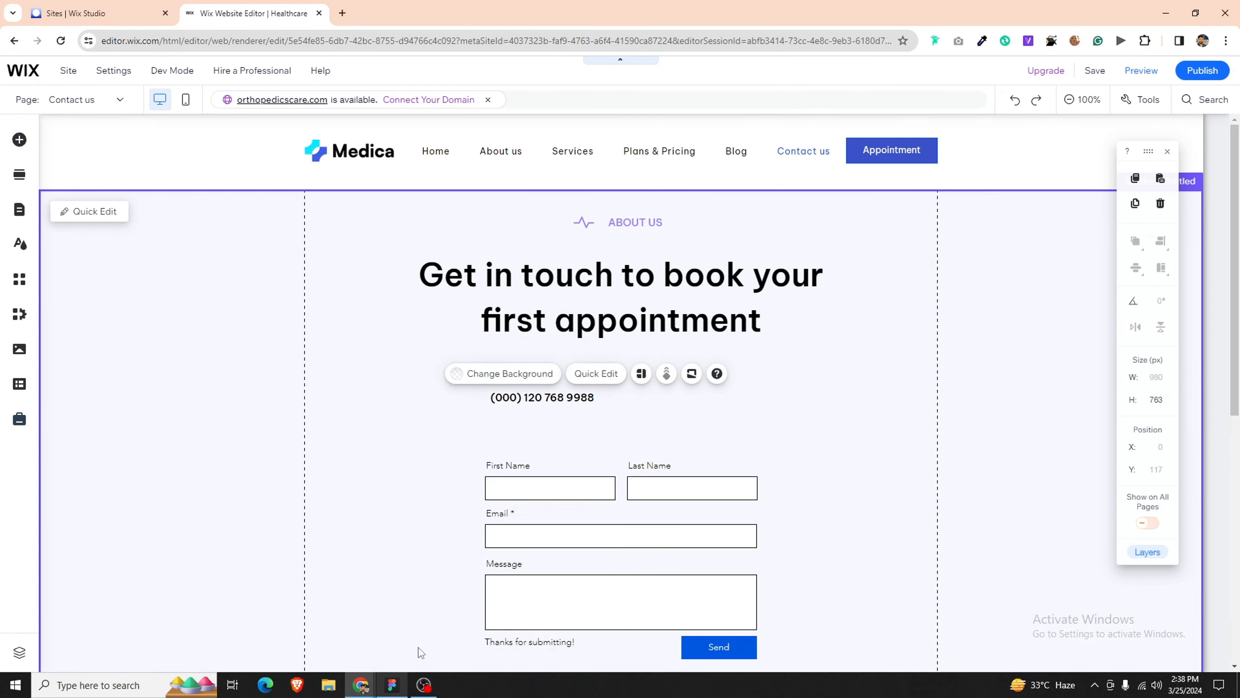
pyautogui.click(559, 422)
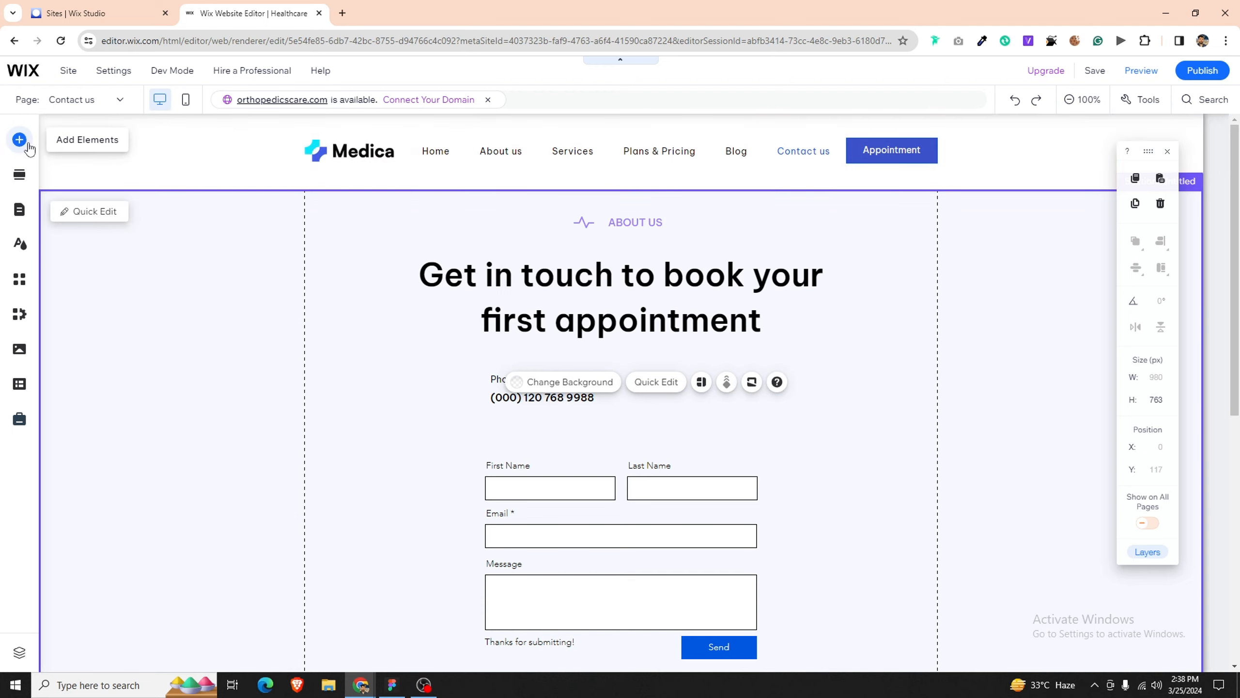
pyautogui.click(19, 139)
pyautogui.click(68, 190)
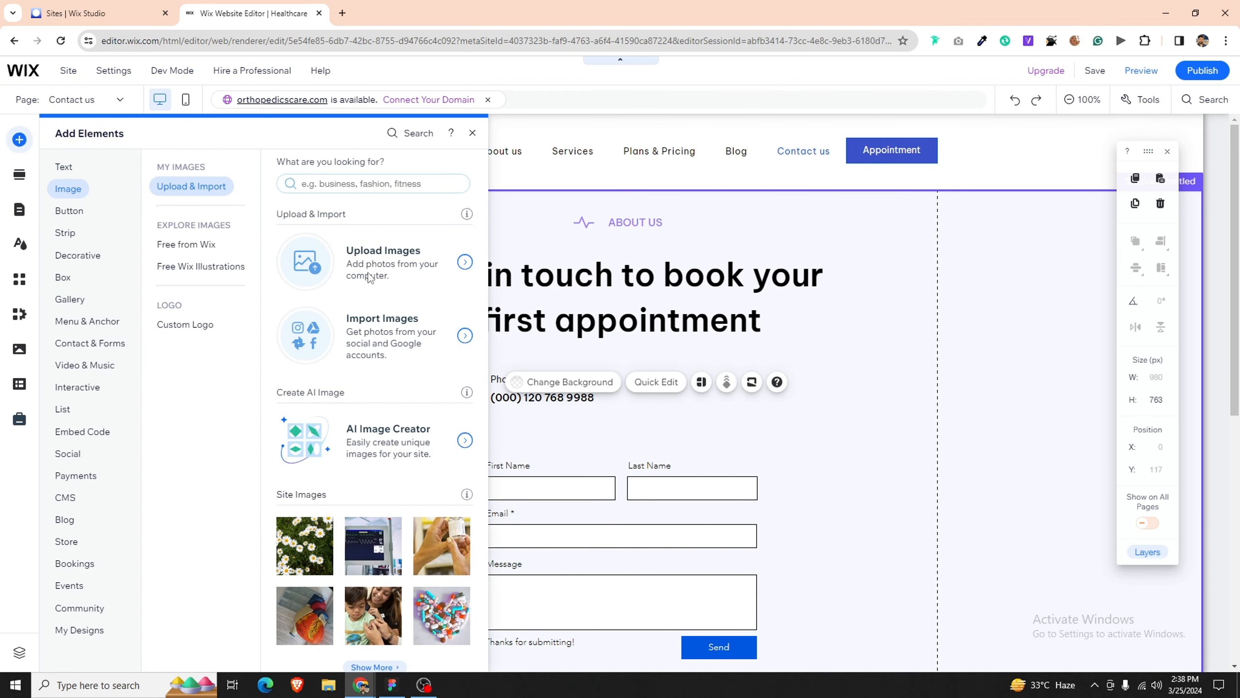
pyautogui.click(304, 263)
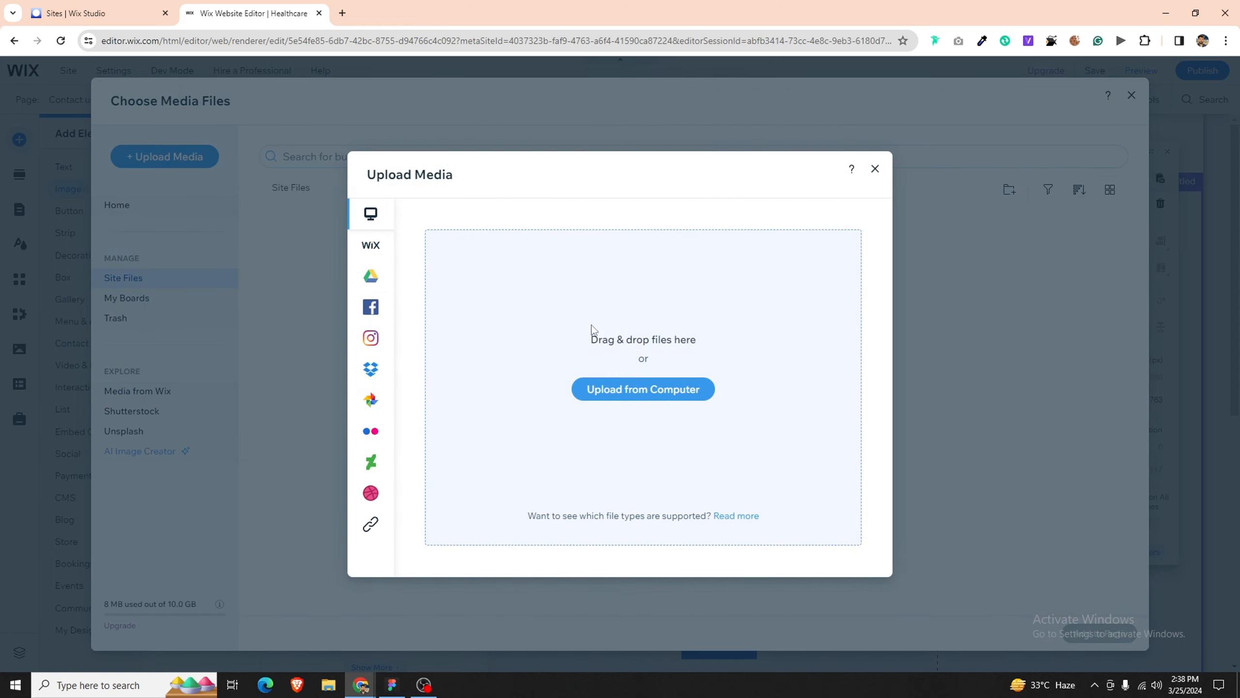
pyautogui.click(636, 393)
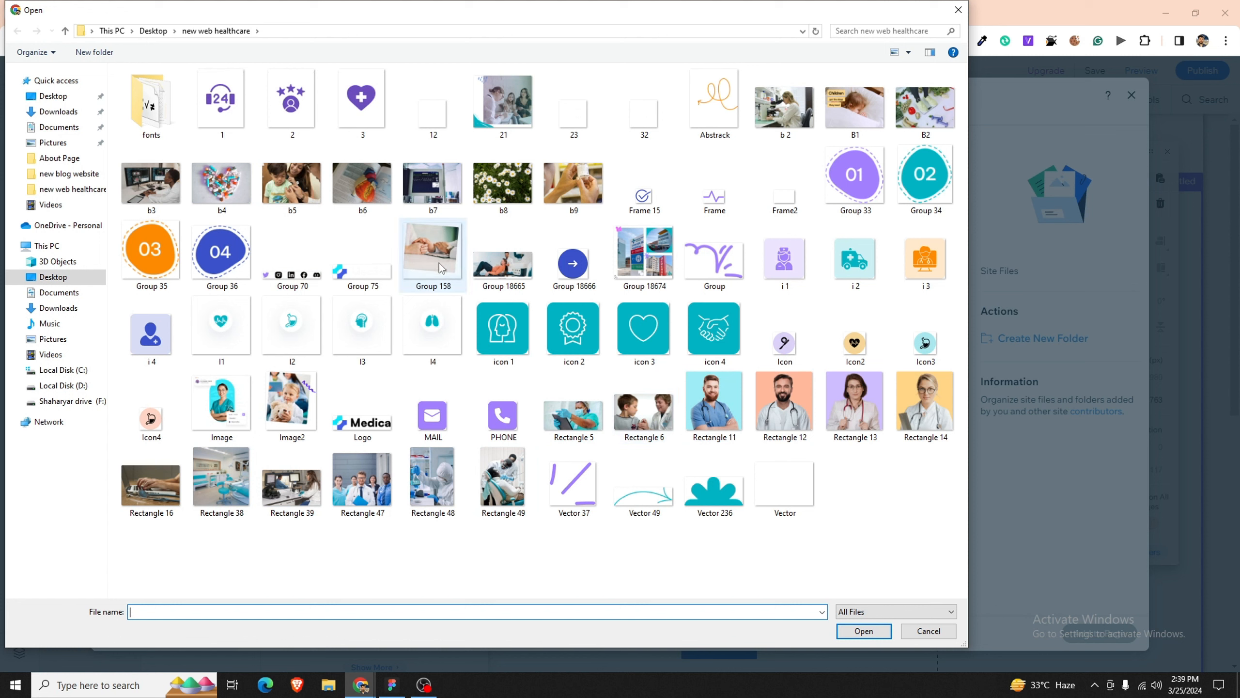
pyautogui.click(432, 415)
pyautogui.keyDown('ctrl'); pyautogui.click(493, 419); pyautogui.keyUp('ctrl')
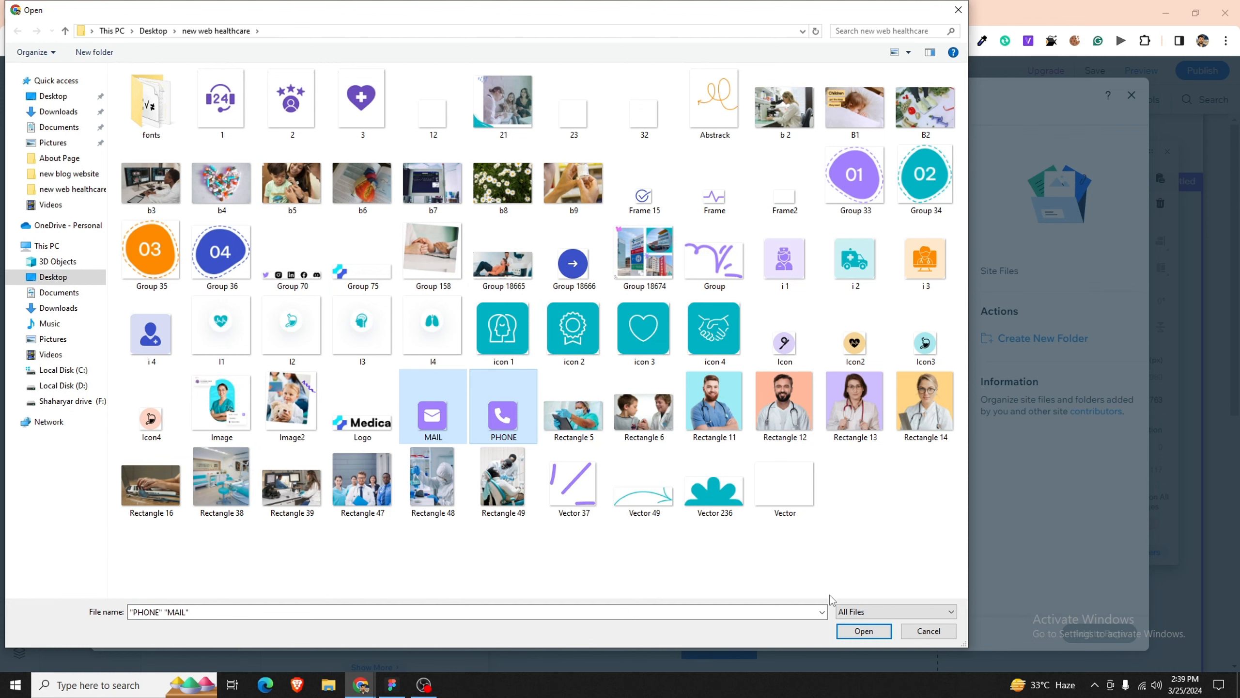
pyautogui.click(852, 632)
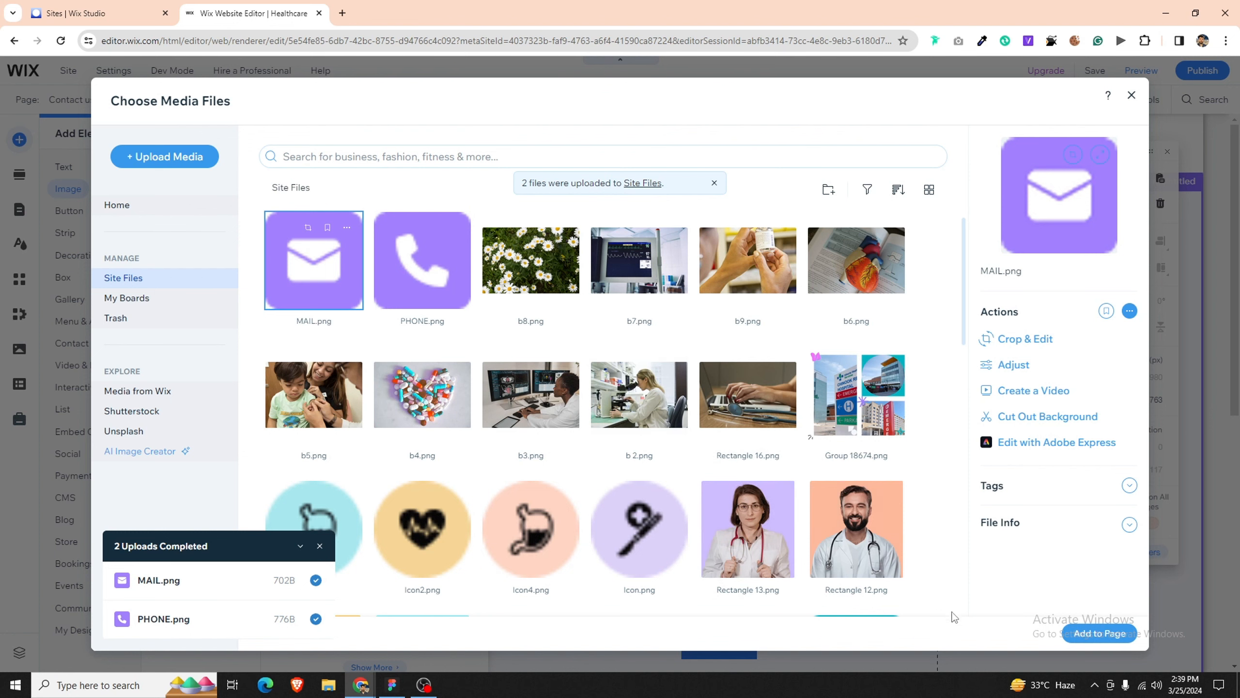
# Step: Add the uploaded icon image to the page beside the phone text at X 235, Y 402, and change it to PHONE.png
pyautogui.click(1090, 634)
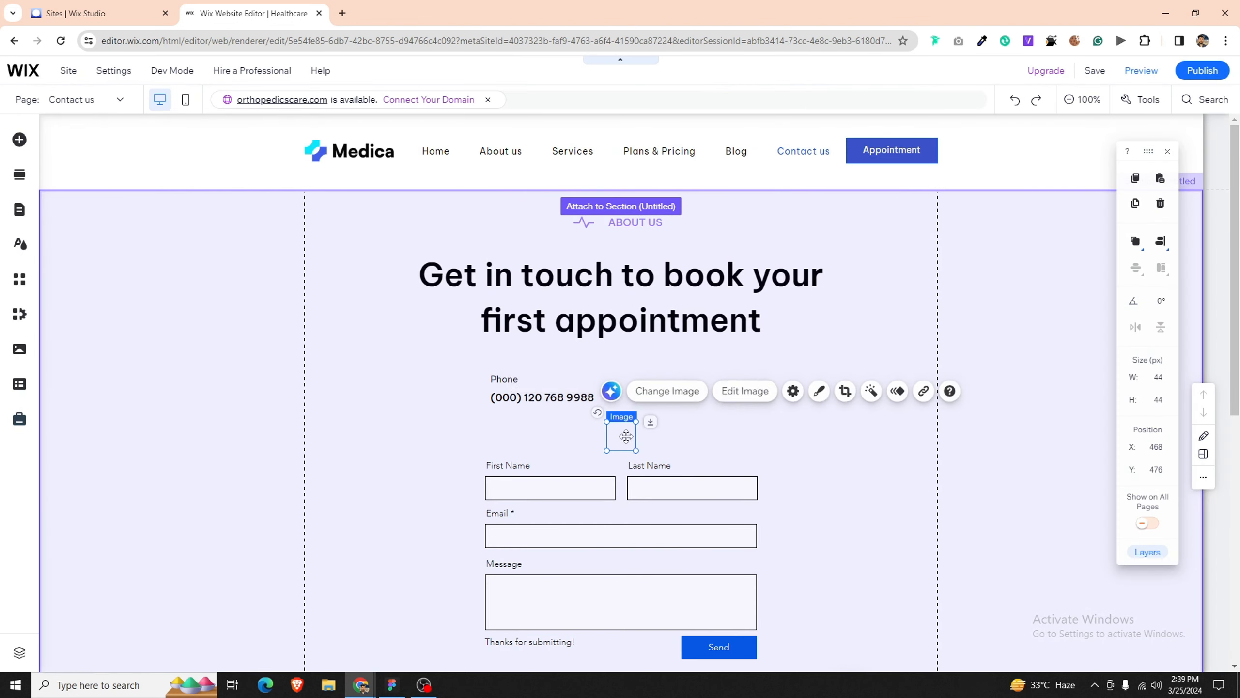
pyautogui.moveTo(624, 435); pyautogui.dragTo(463, 387)
pyautogui.click(504, 345)
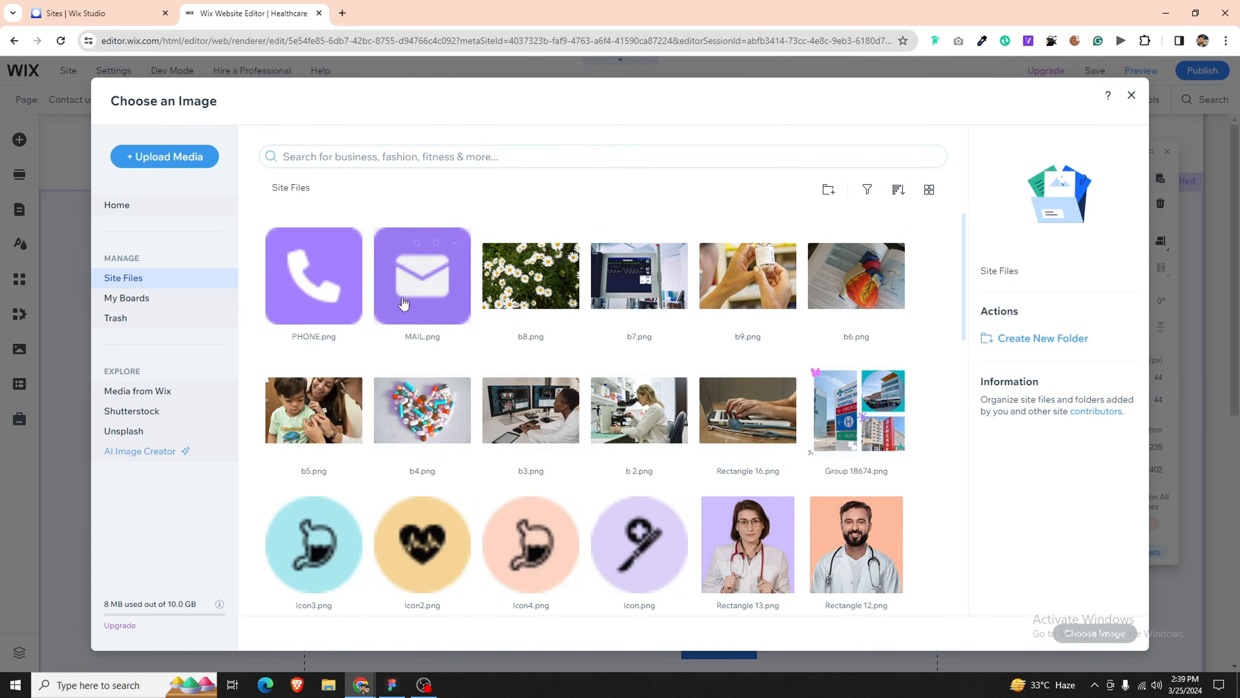
pyautogui.click(303, 320)
pyautogui.doubleClick(302, 317)
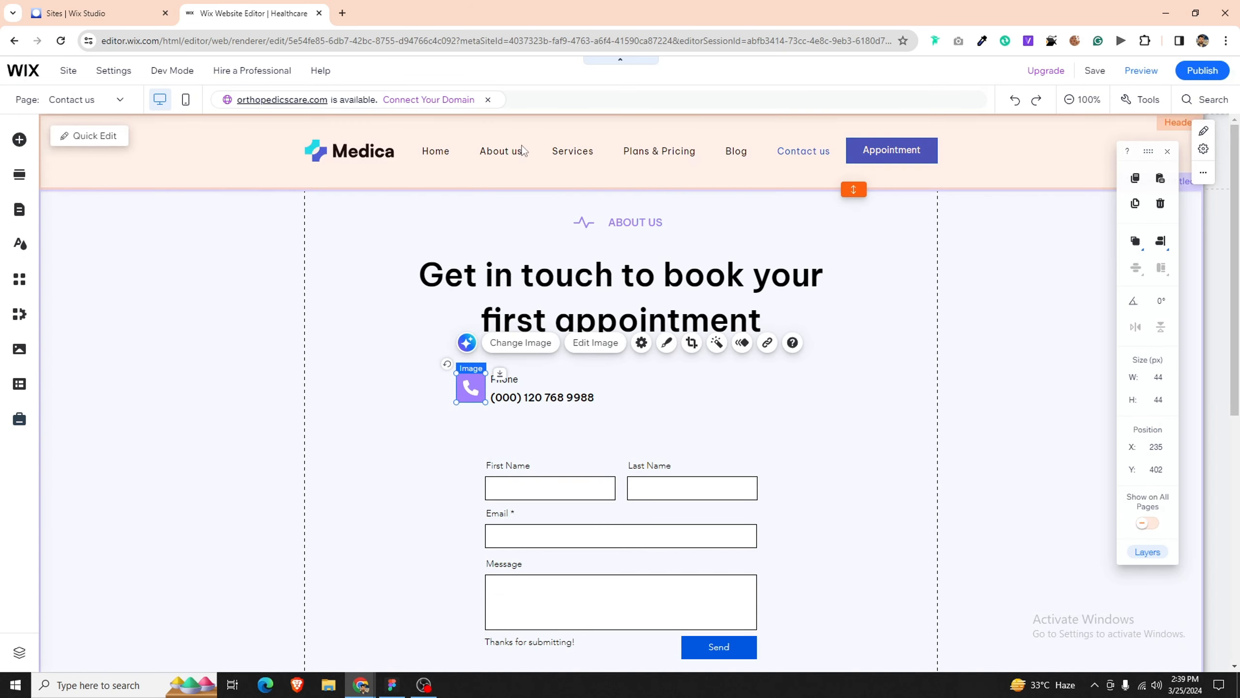
# Step: Group the phone icon, label and number, and place a copy of the group beside it at X 482, Y 402
pyautogui.click(517, 379)
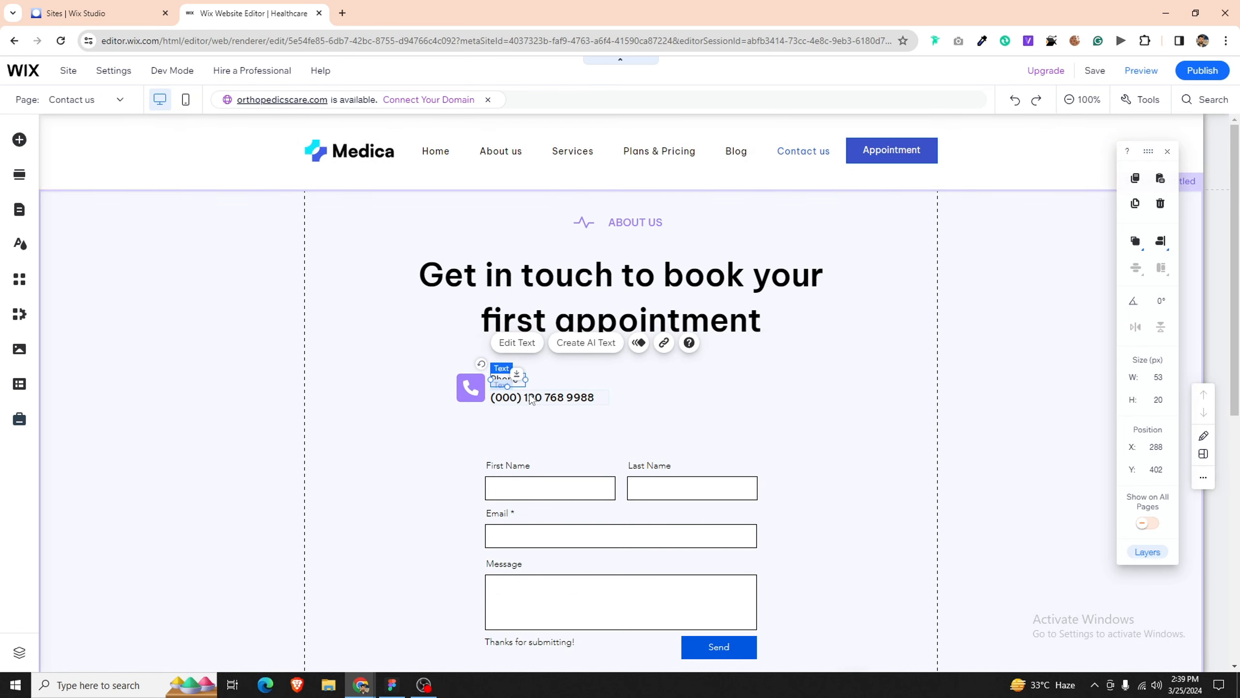
pyautogui.keyDown('shift'); pyautogui.click(532, 400); pyautogui.keyUp('shift')
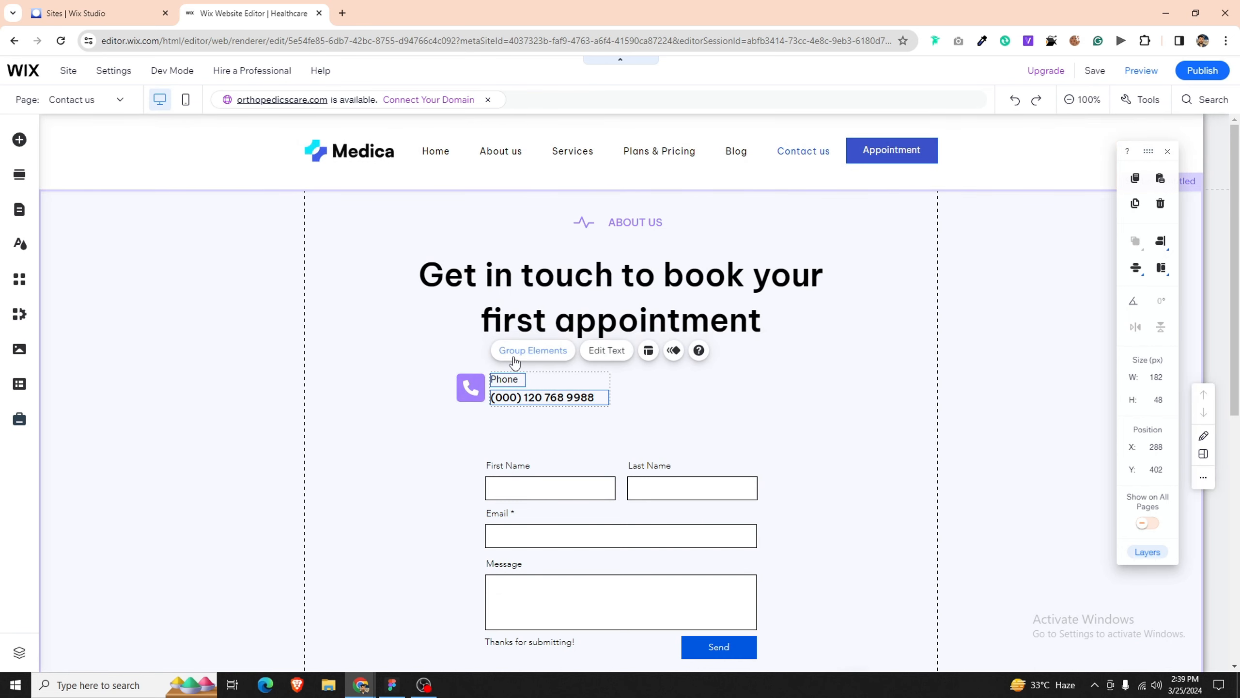
pyautogui.keyDown('shift'); pyautogui.click(470, 388); pyautogui.keyUp('shift')
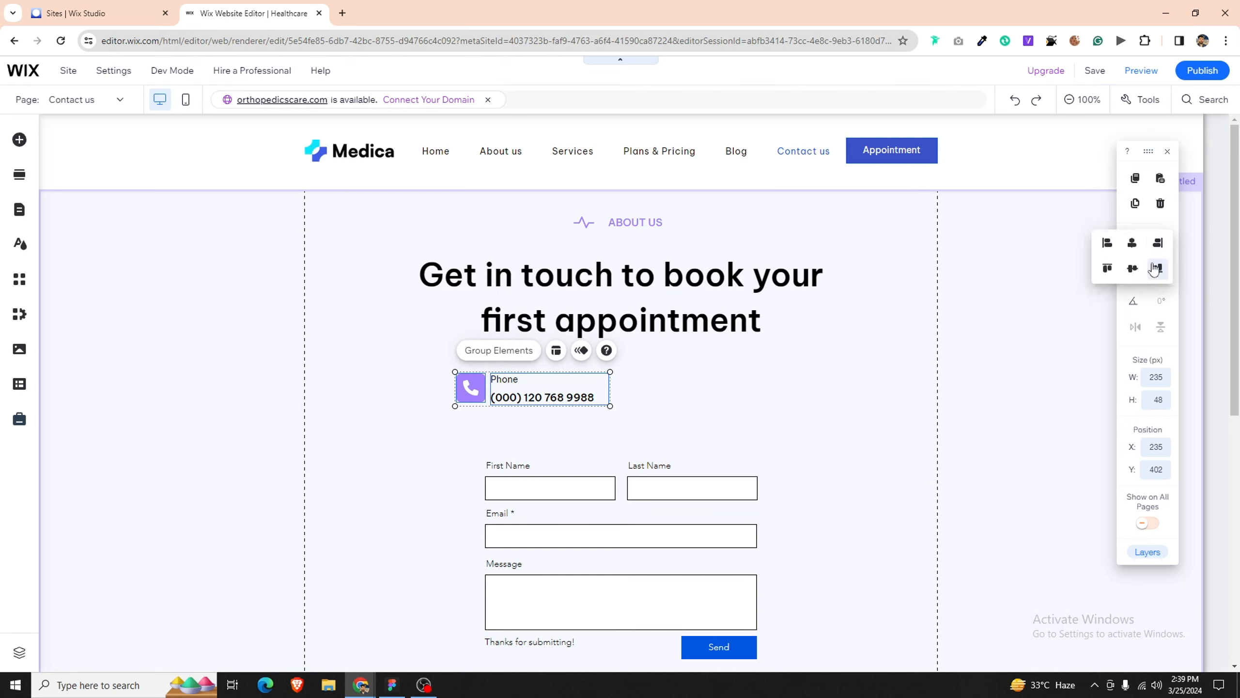
pyautogui.click(1155, 268)
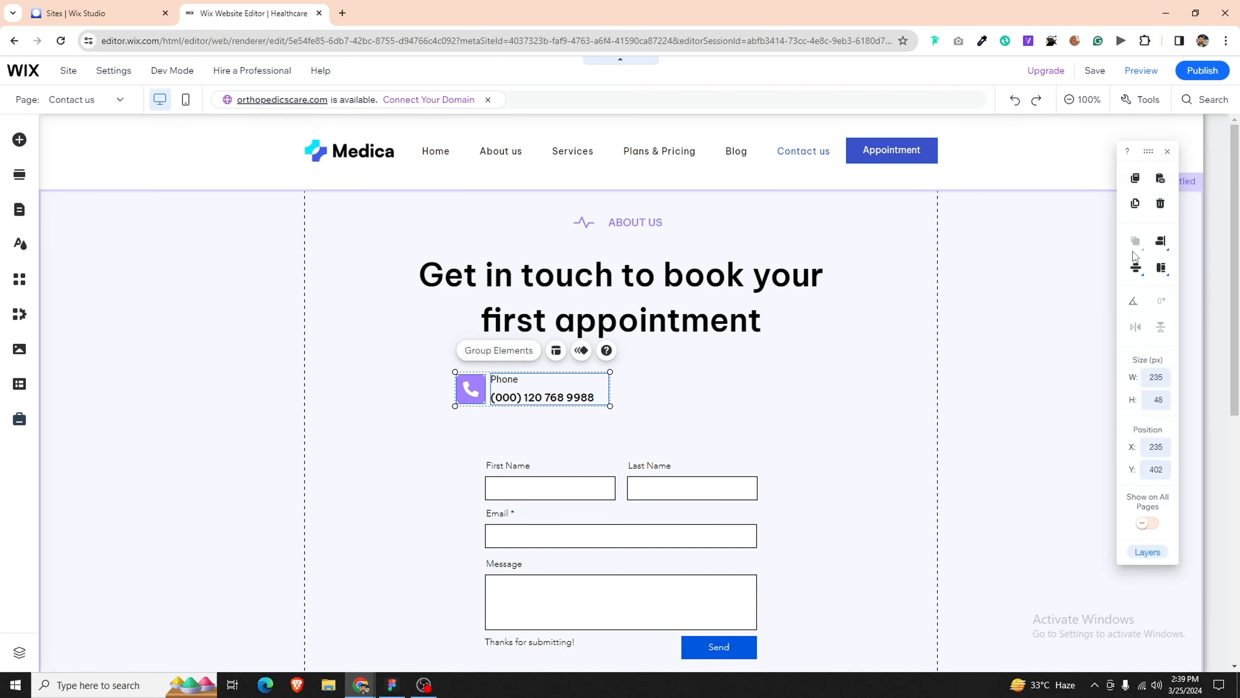
pyautogui.click(1098, 272)
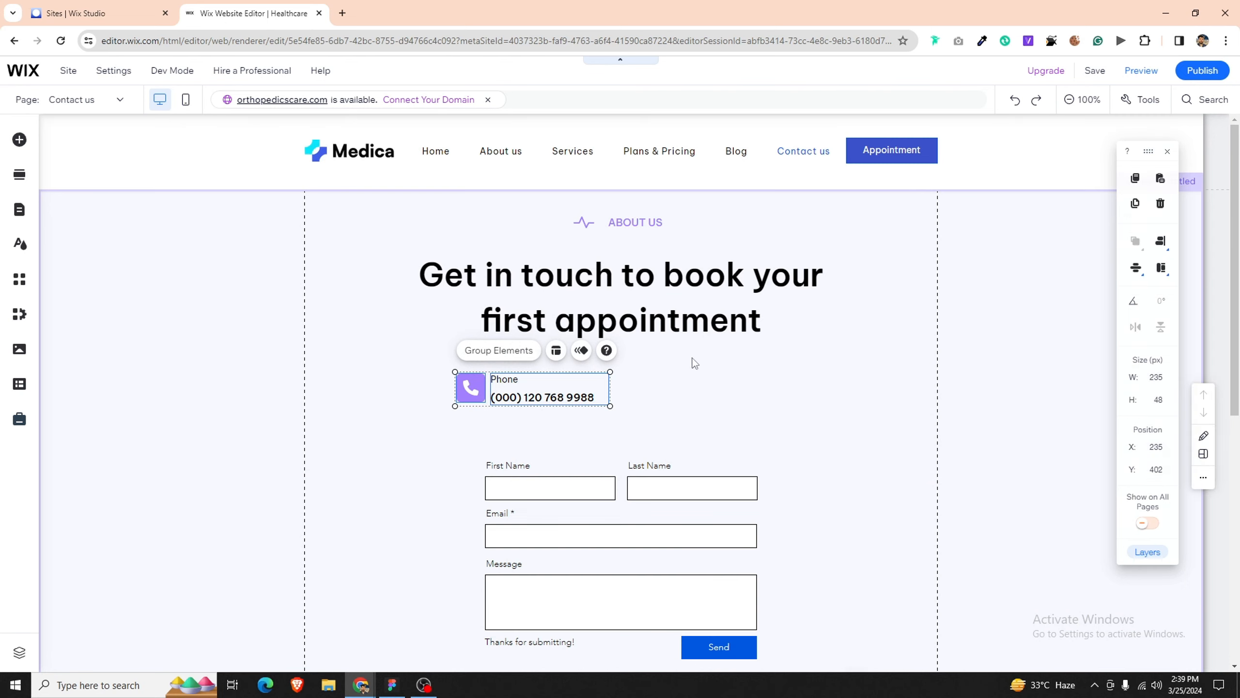
pyautogui.moveTo(524, 379); pyautogui.dragTo(652, 382)
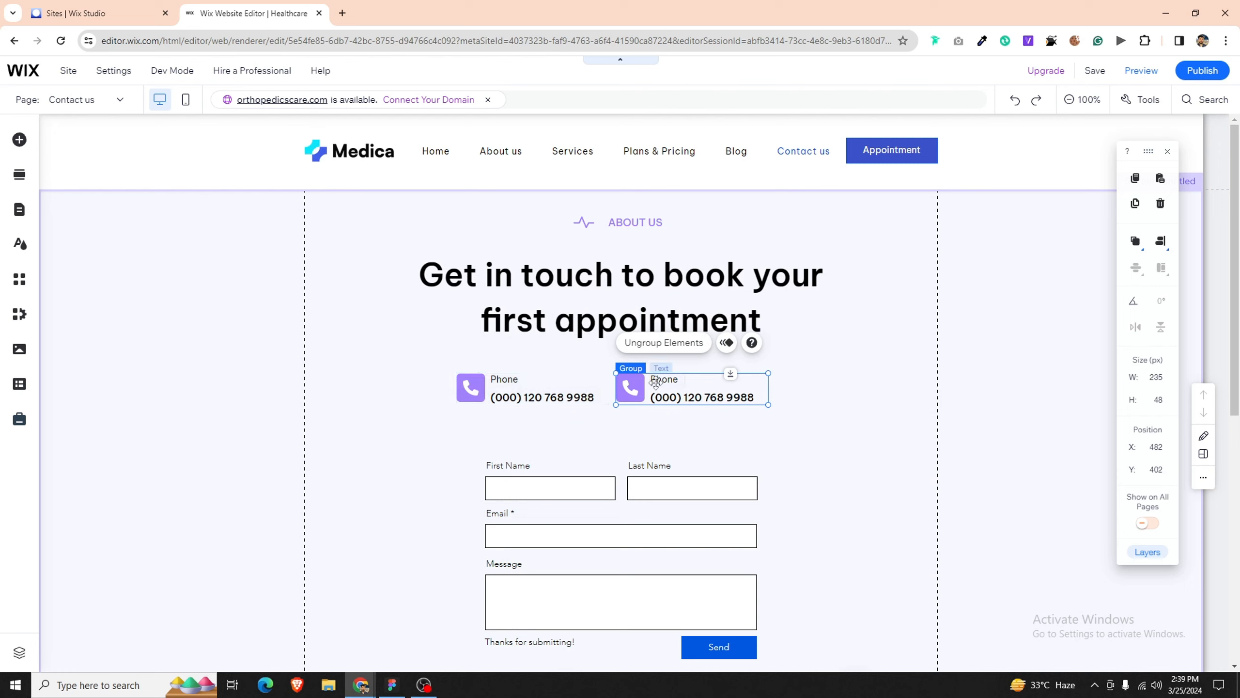
# Step: Replace the icon in the copied contact group with MAIL.png
pyautogui.click(635, 386)
pyautogui.click(661, 351)
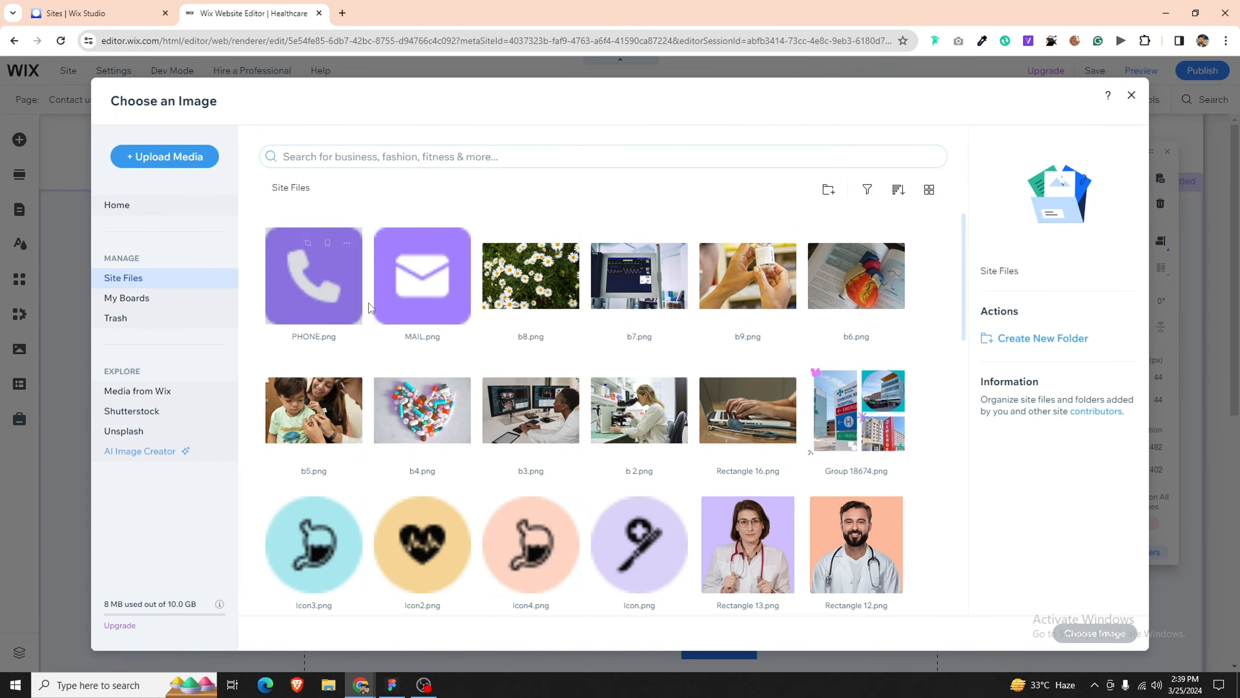
pyautogui.click(396, 305)
pyautogui.doubleClick(396, 302)
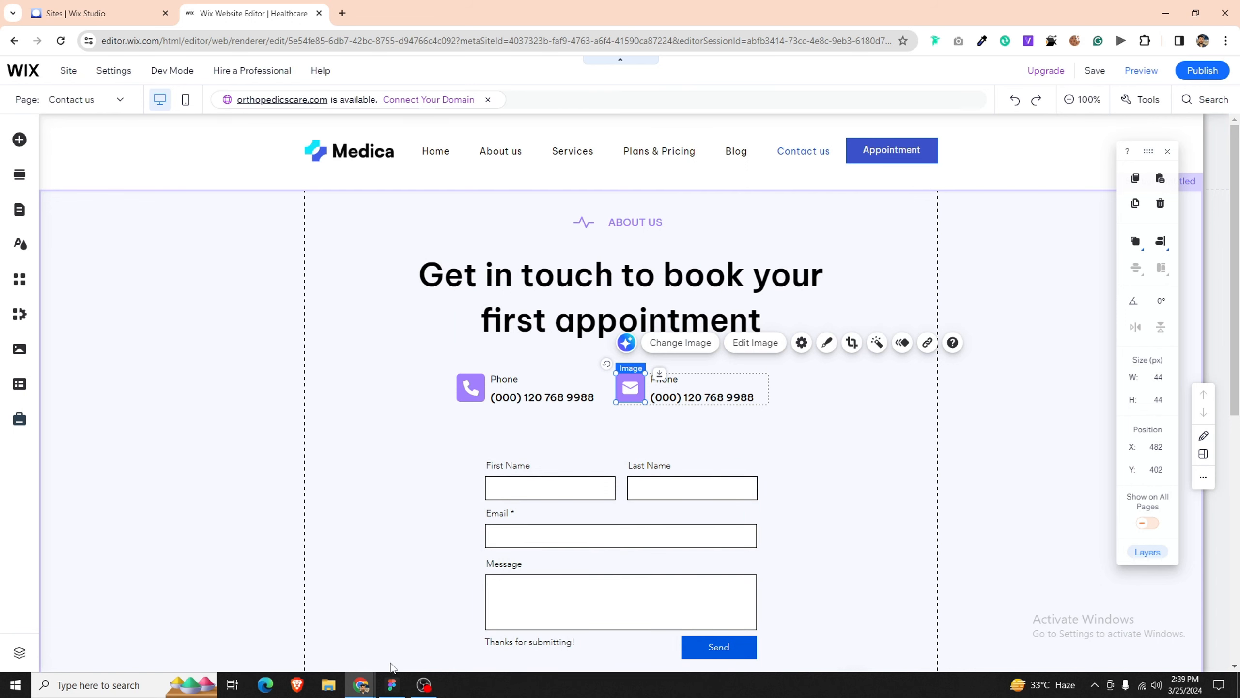
# Step: Copy the Email label text from the Figma design and paste it over the Phone label in the copied Wix group
pyautogui.click(391, 684)
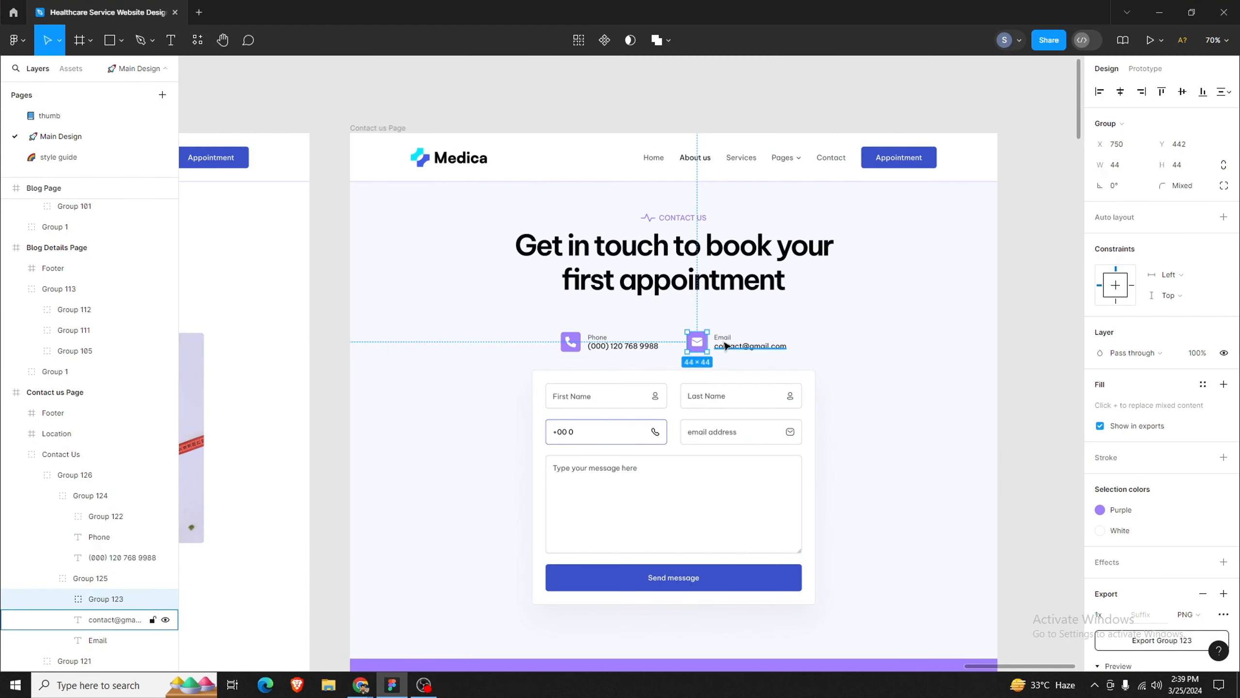
pyautogui.click(726, 346)
pyautogui.doubleClick(725, 339)
pyautogui.hotkey('ctrl', 'c')
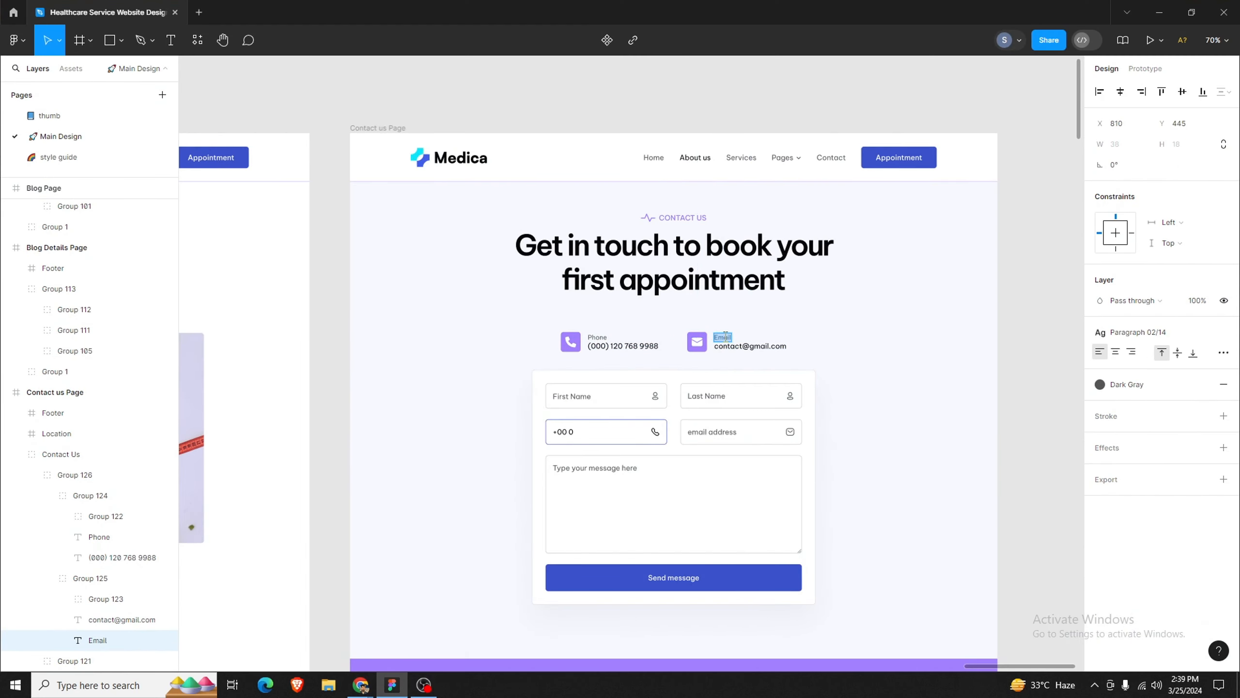
pyautogui.click(360, 684)
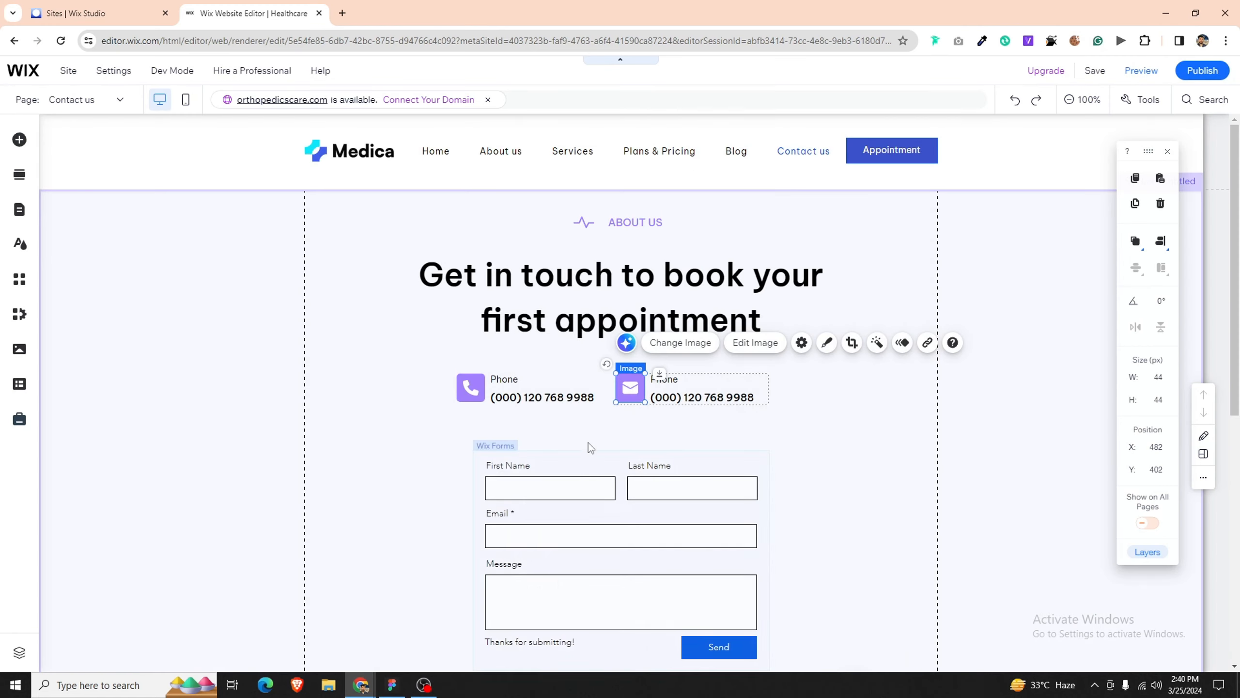
pyautogui.doubleClick(677, 379)
pyautogui.hotkey('ctrl', 'v')
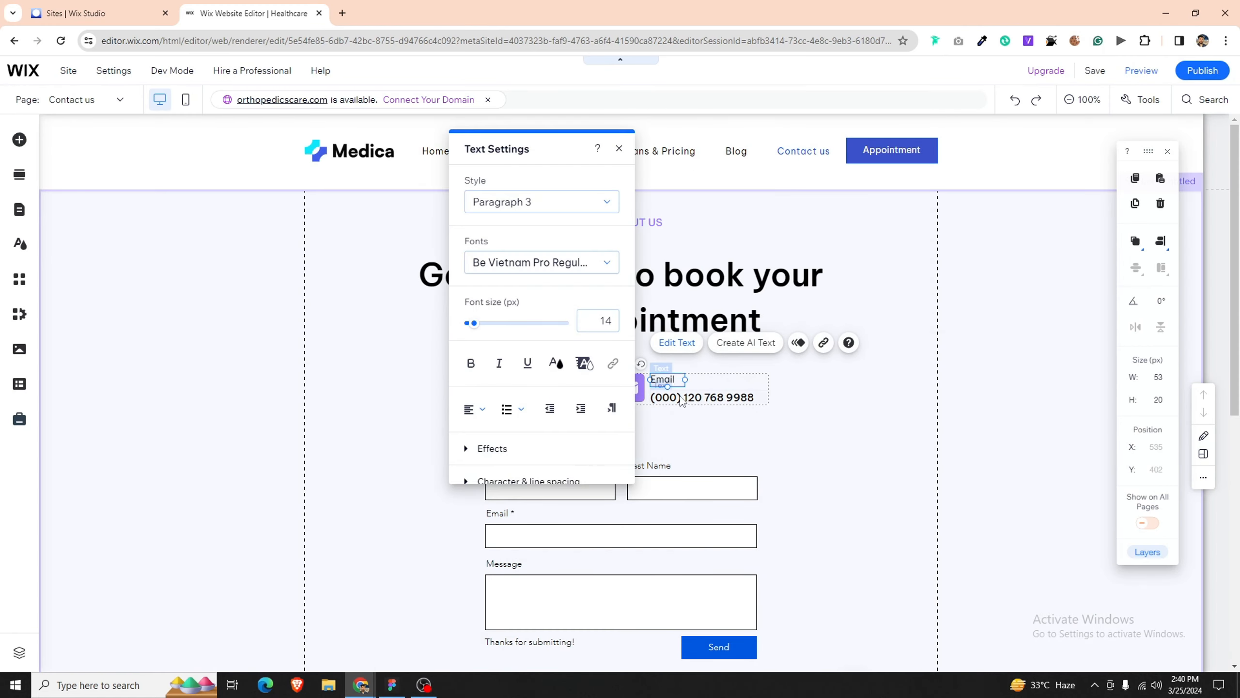
pyautogui.press('Escape')
# Step: Copy the contact email address from the Figma design and paste it over the phone number in the copied Wix group
pyautogui.click(391, 684)
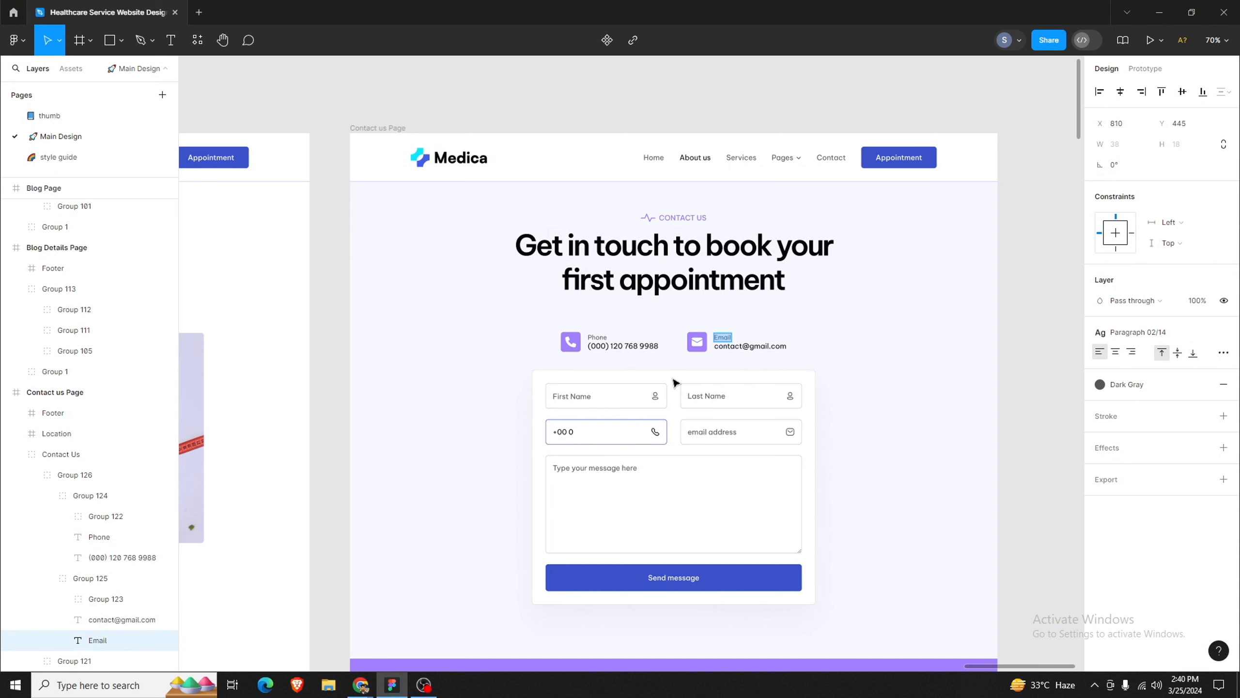
pyautogui.doubleClick(752, 346)
pyautogui.hotkey('ctrl', 'c')
pyautogui.click(392, 684)
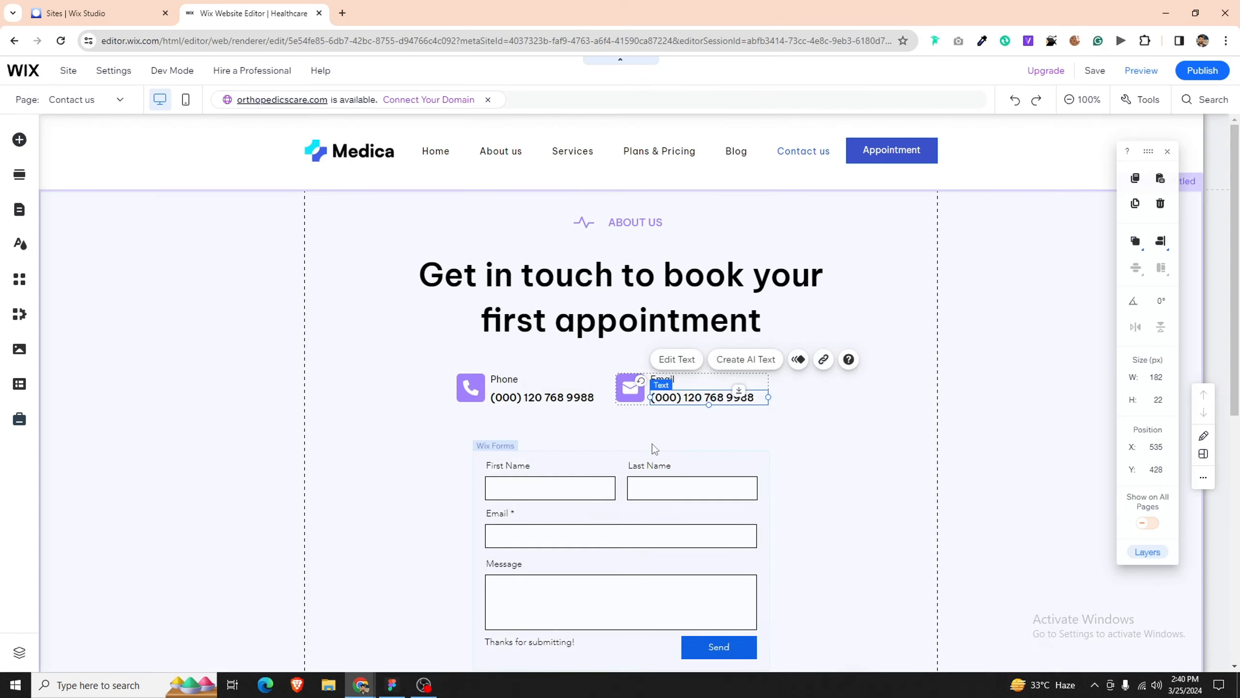
pyautogui.doubleClick(704, 398)
pyautogui.hotkey('ctrl', 'v')
pyautogui.press('Escape')
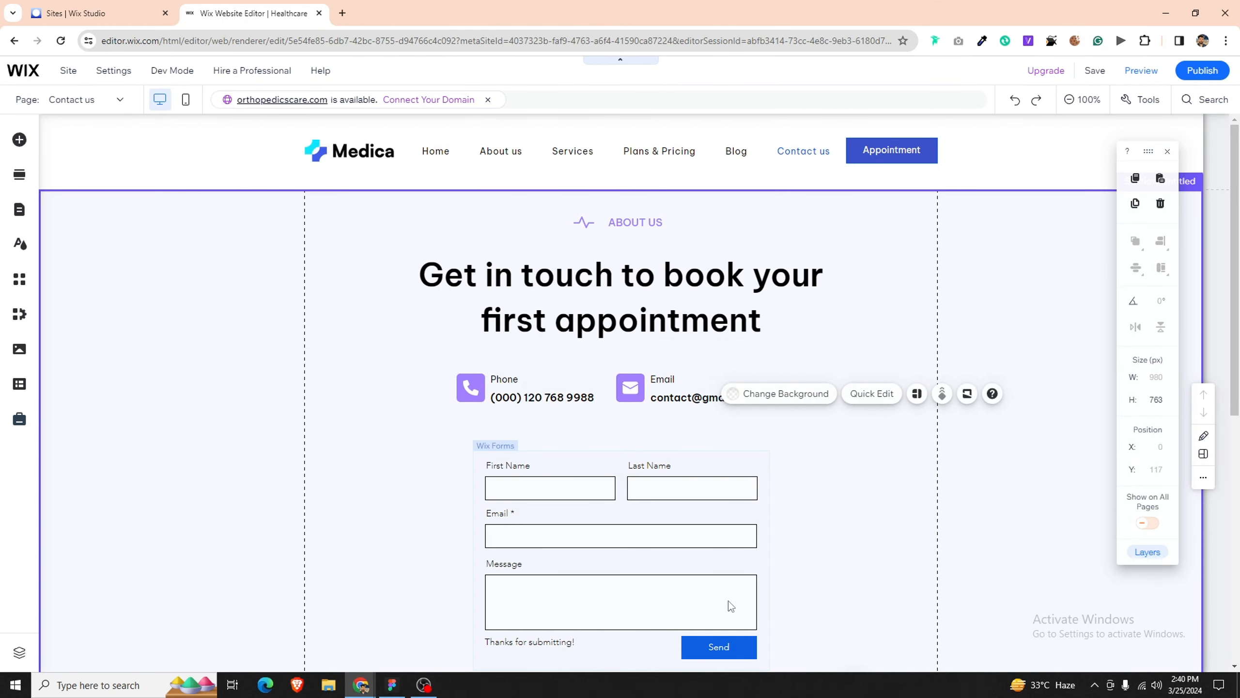
# Step: Delete the form's "Thanks for submitting!" message, and widen the submit button to 245 px, centred in the form at X 367, Y 814
pyautogui.click(730, 636)
pyautogui.scroll(-1, 722, 617)
pyautogui.scroll(-2, 723, 617)
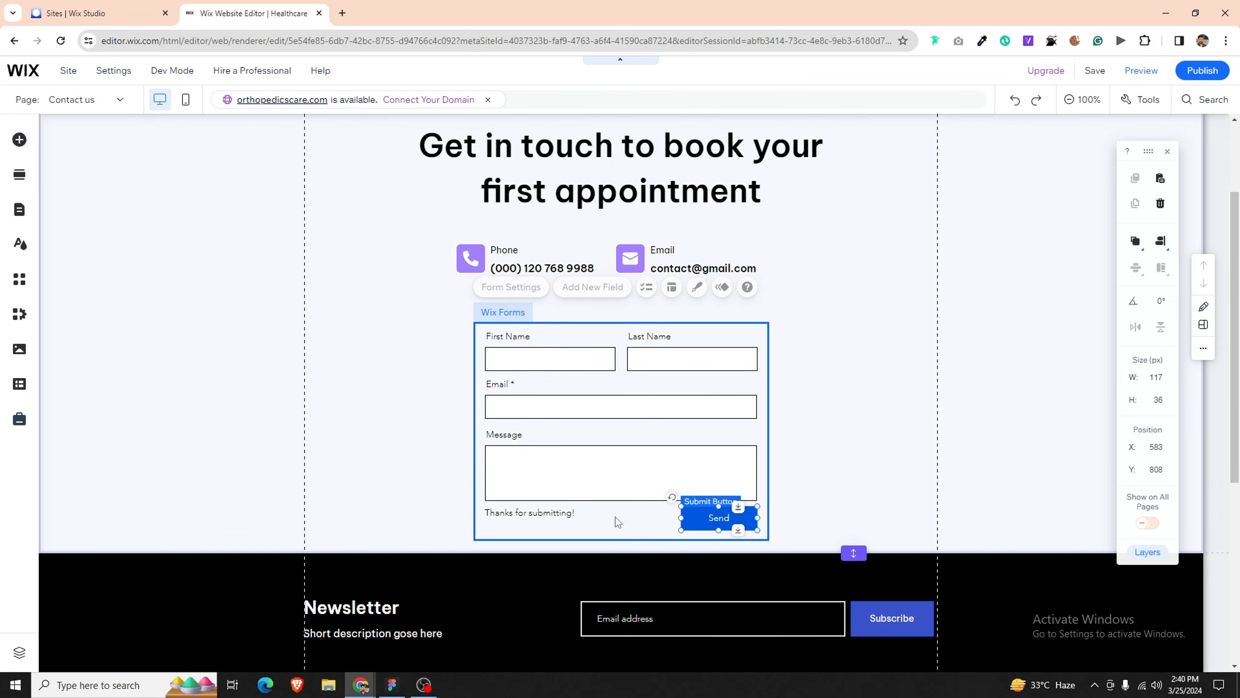
pyautogui.click(708, 517)
pyautogui.click(568, 510)
pyautogui.press('Delete')
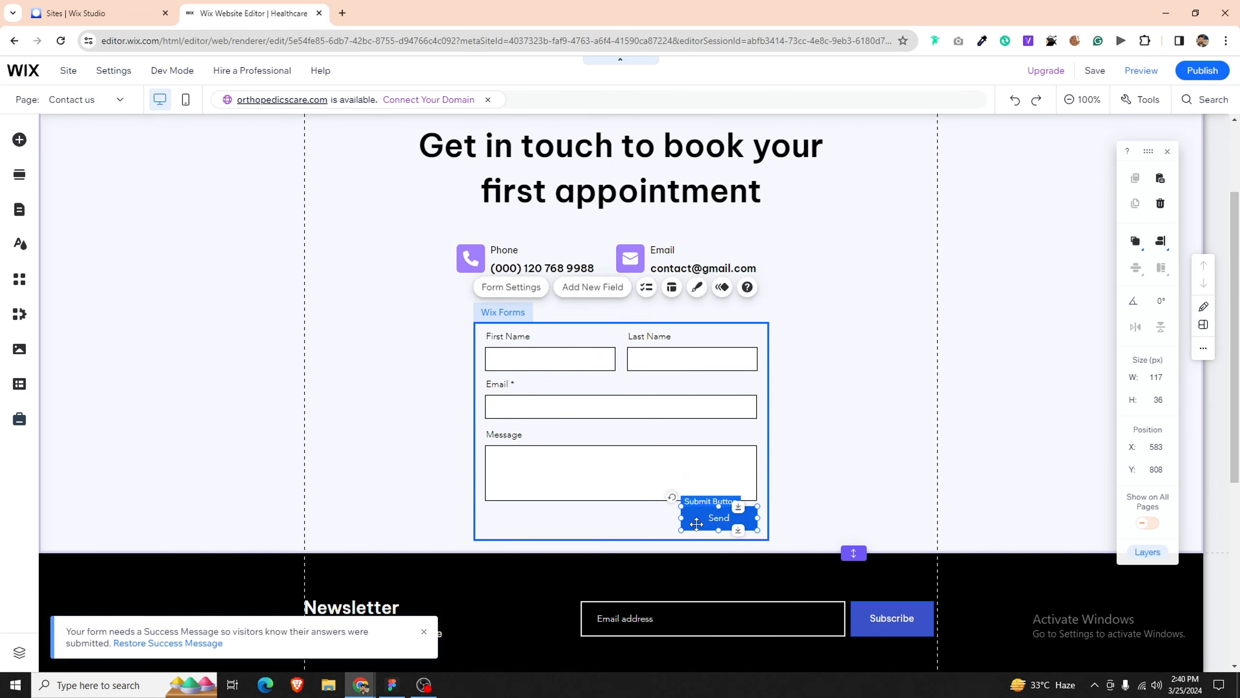
pyautogui.click(689, 522)
pyautogui.moveTo(614, 515); pyautogui.dragTo(742, 521)
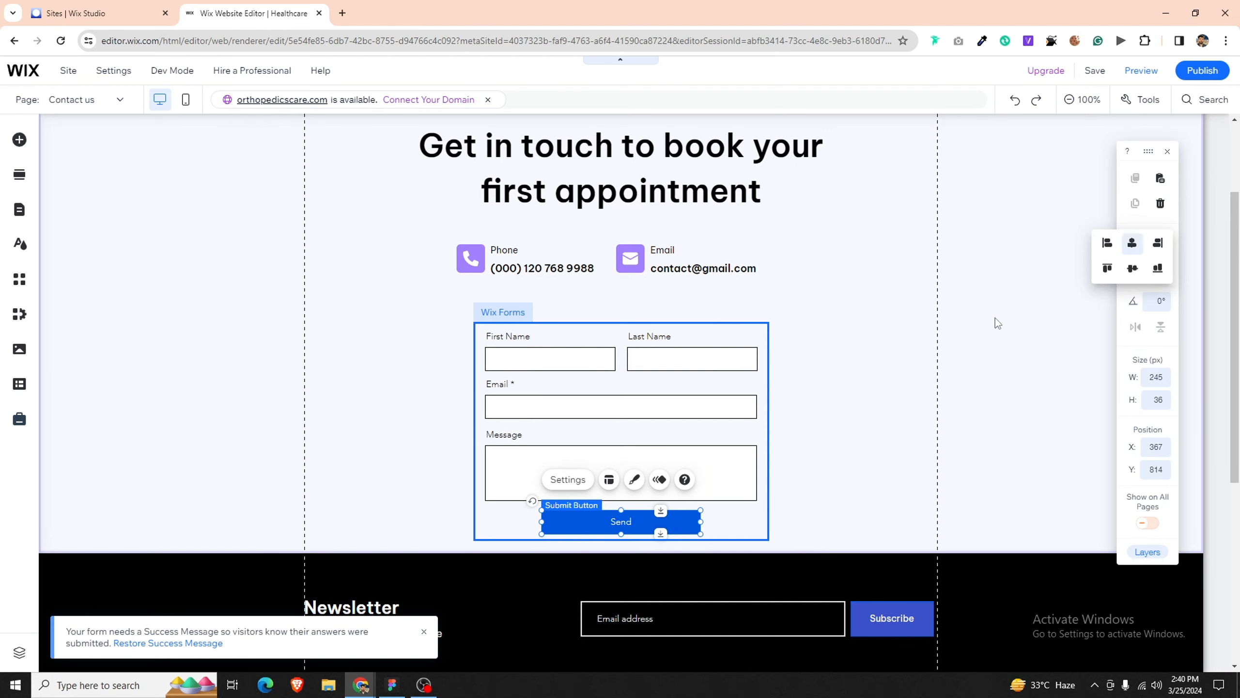
# Step: Check the button label in the Figma design, and set the Wix form's submit button text to "Send message"
pyautogui.hotkey('alt', 'Tab')
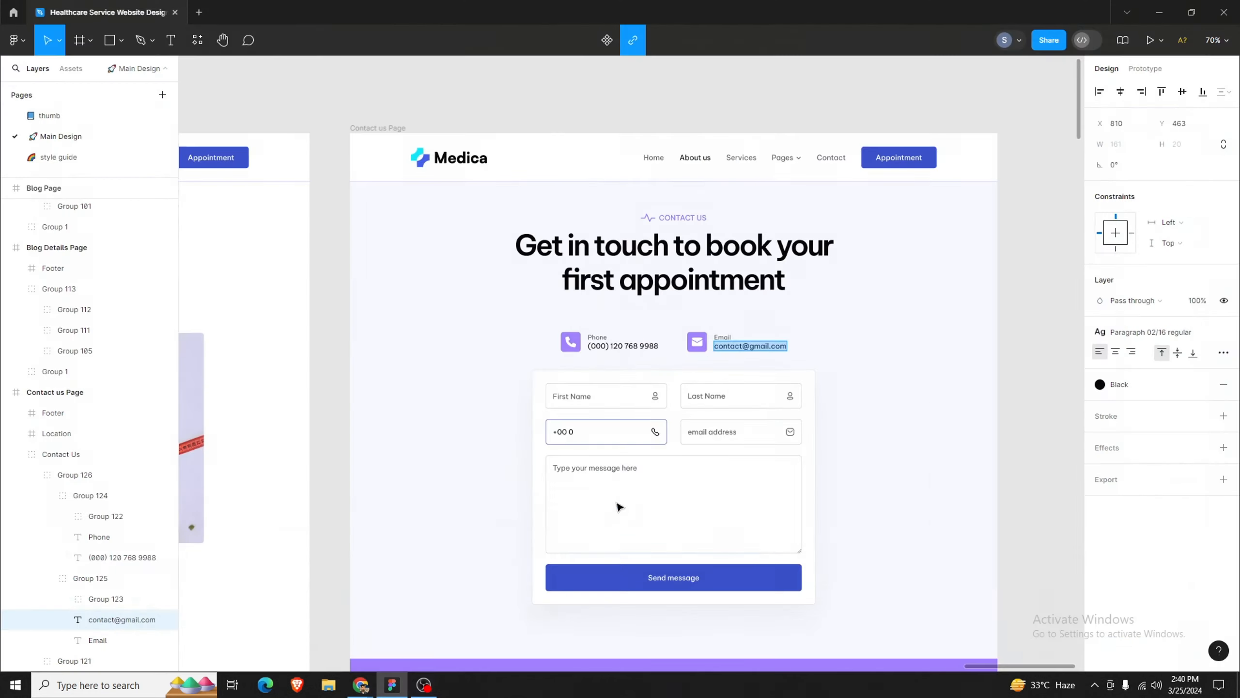
pyautogui.click(661, 573)
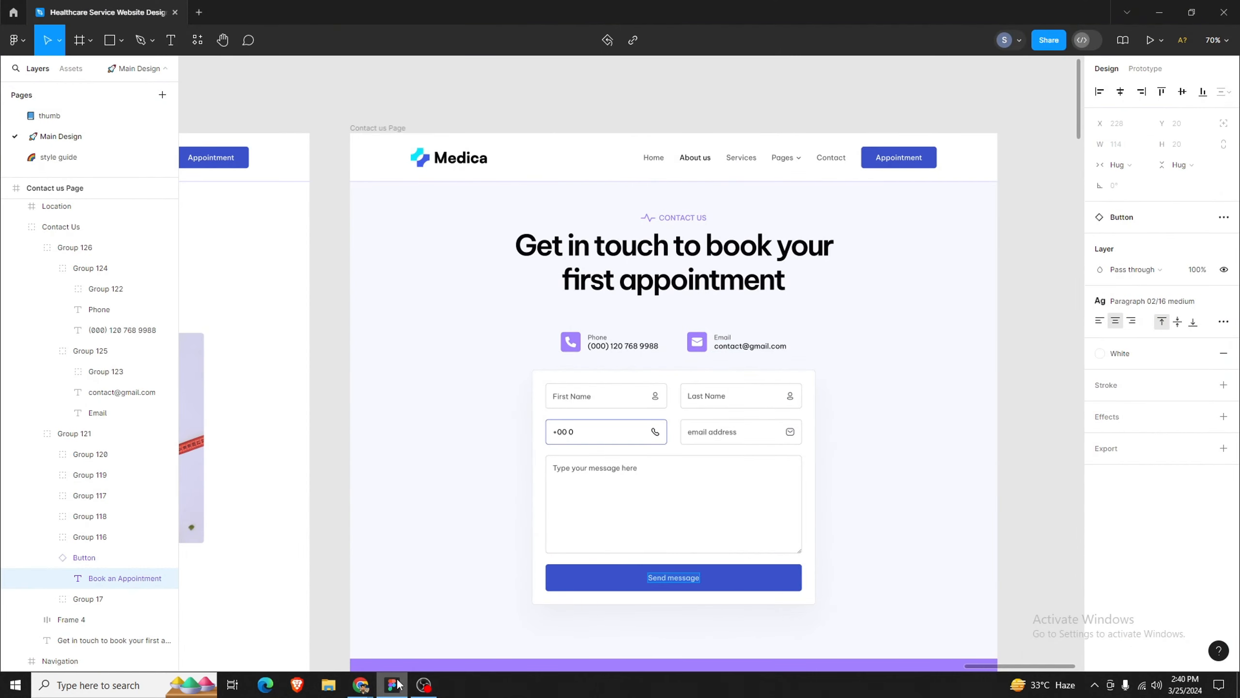
pyautogui.click(361, 684)
pyautogui.click(567, 479)
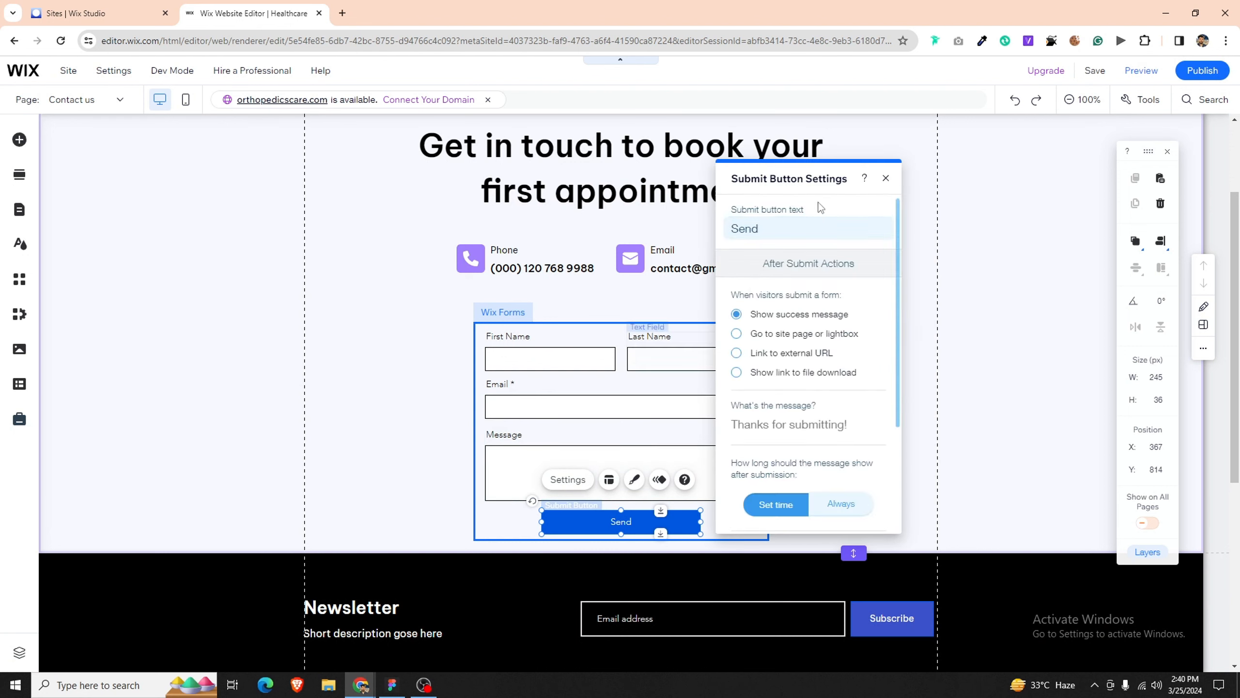
pyautogui.click(808, 233)
pyautogui.write('message')
pyautogui.click(618, 294)
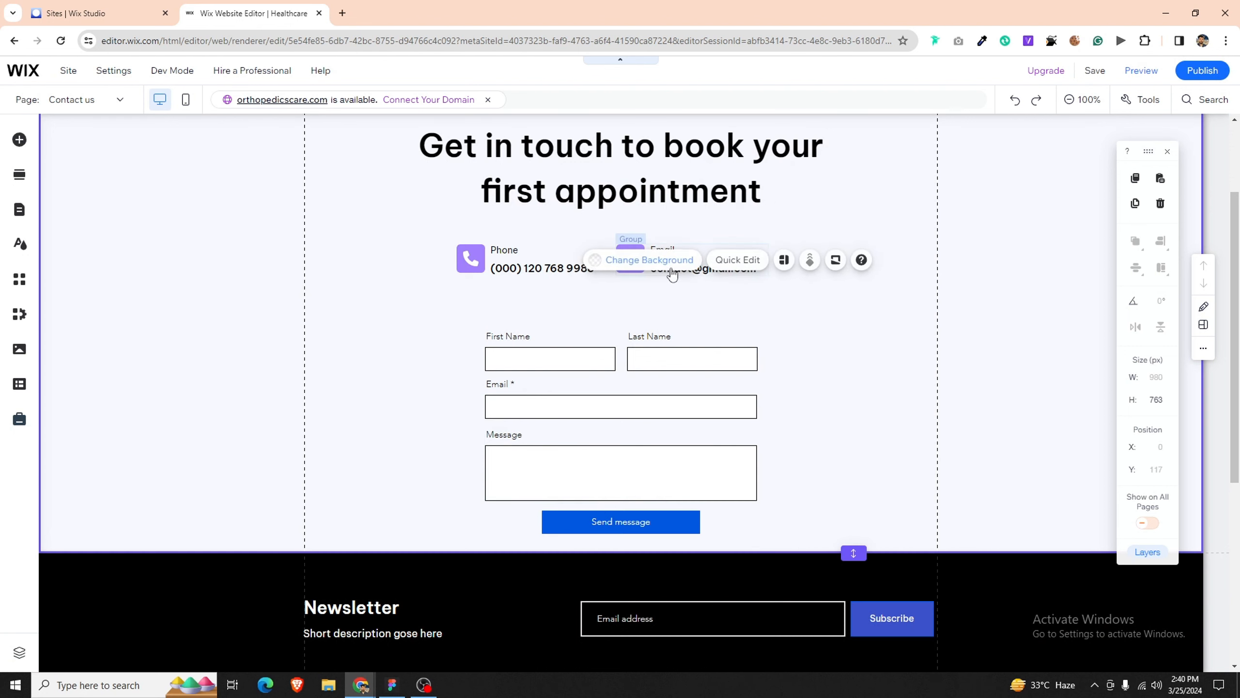
# Step: Group the phone and email contact blocks together and centre the combined group horizontally on the page
pyautogui.click(662, 250)
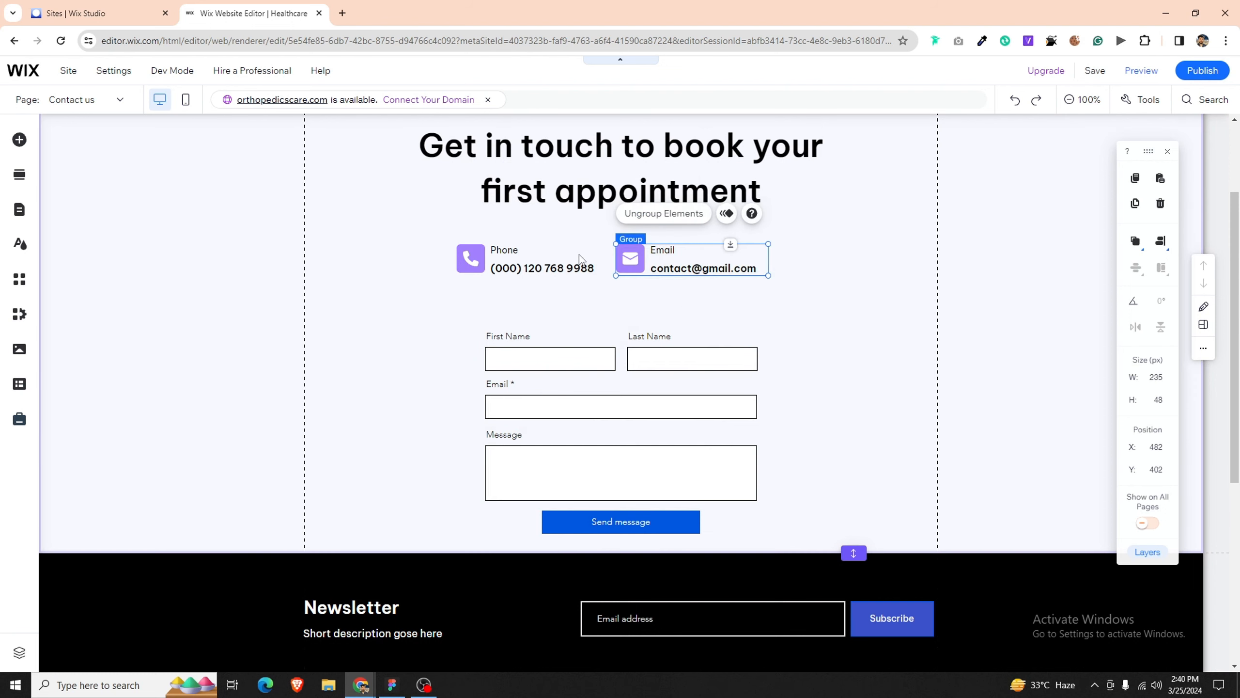
pyautogui.keyDown('shift'); pyautogui.click(552, 273); pyautogui.keyUp('shift')
pyautogui.click(510, 226)
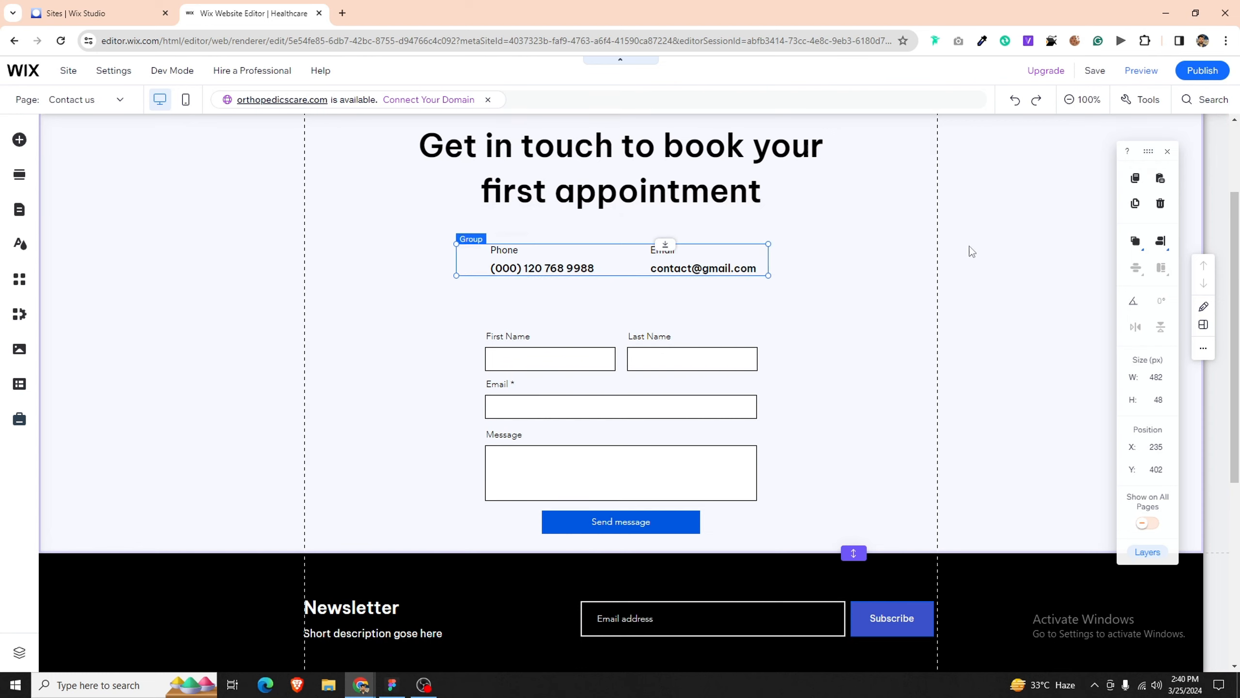
pyautogui.click(1156, 250)
pyautogui.click(1132, 243)
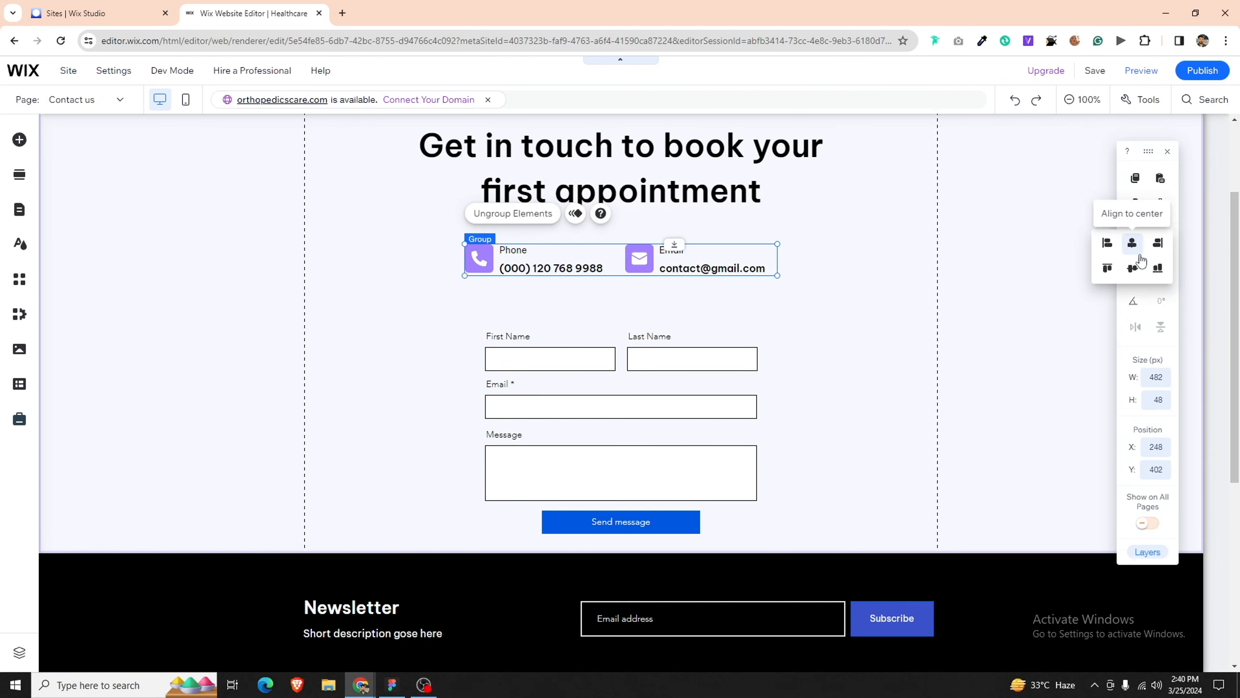
pyautogui.click(754, 312)
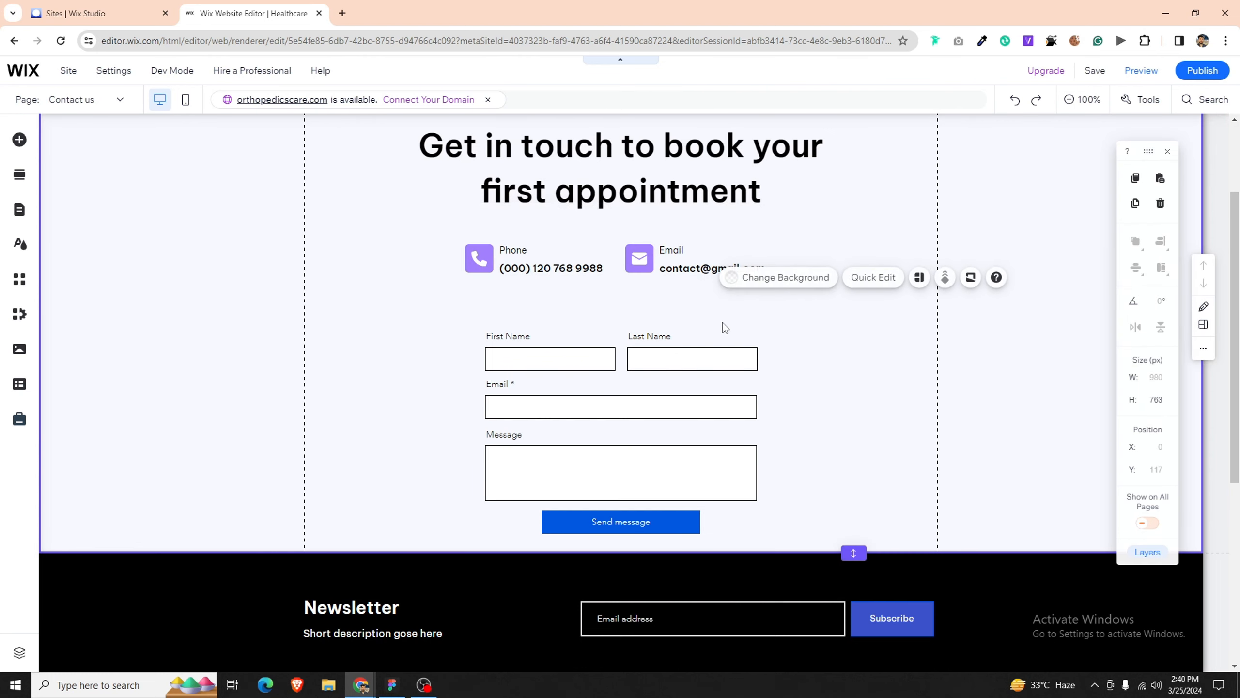
# Step: Undo the accidental change to the contact form and centre the form horizontally on the page
pyautogui.click(723, 324)
pyautogui.moveTo(771, 322); pyautogui.dragTo(810, 295)
pyautogui.hotkey('ctrl', 'z')
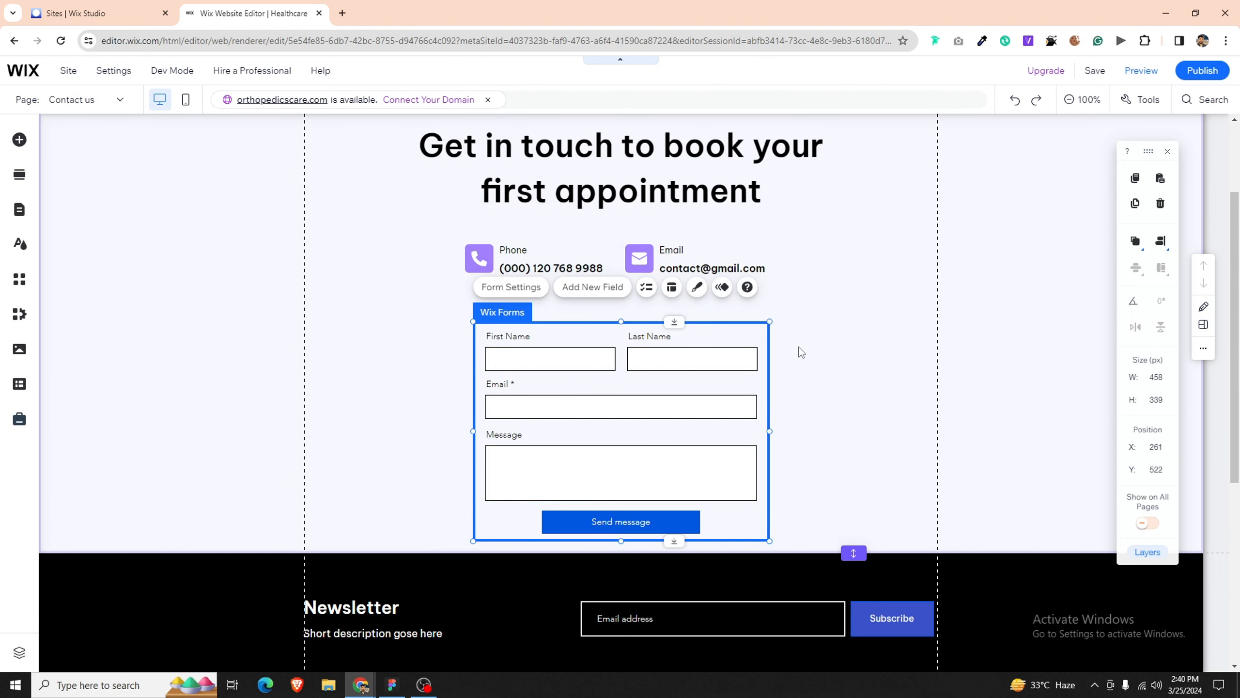
pyautogui.moveTo(1138, 250)
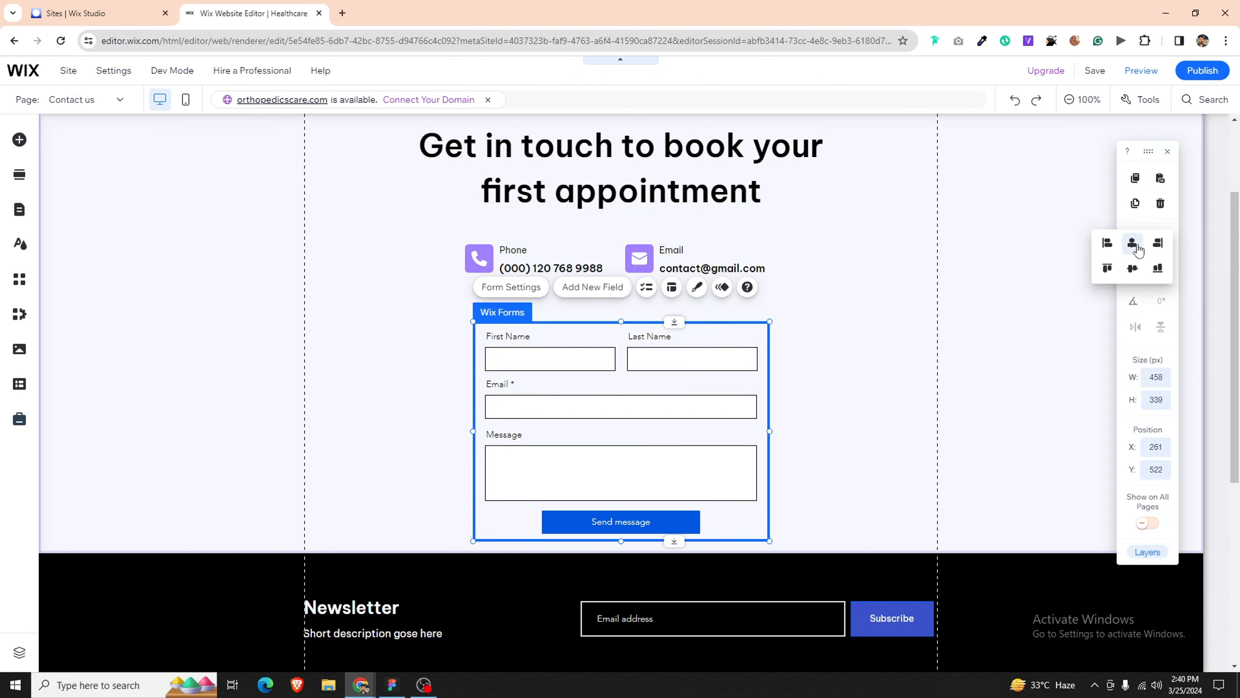
# Step: Publish the site and dismiss the publishing confirmation
pyautogui.click(972, 327)
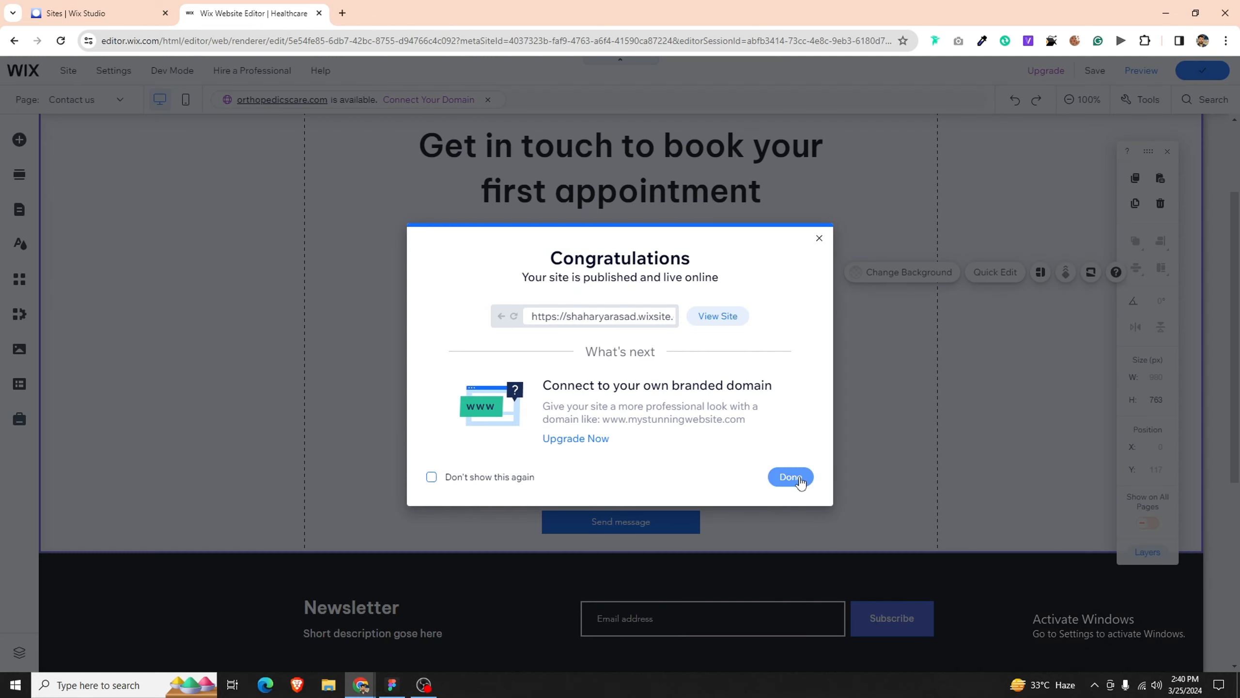
pyautogui.click(791, 477)
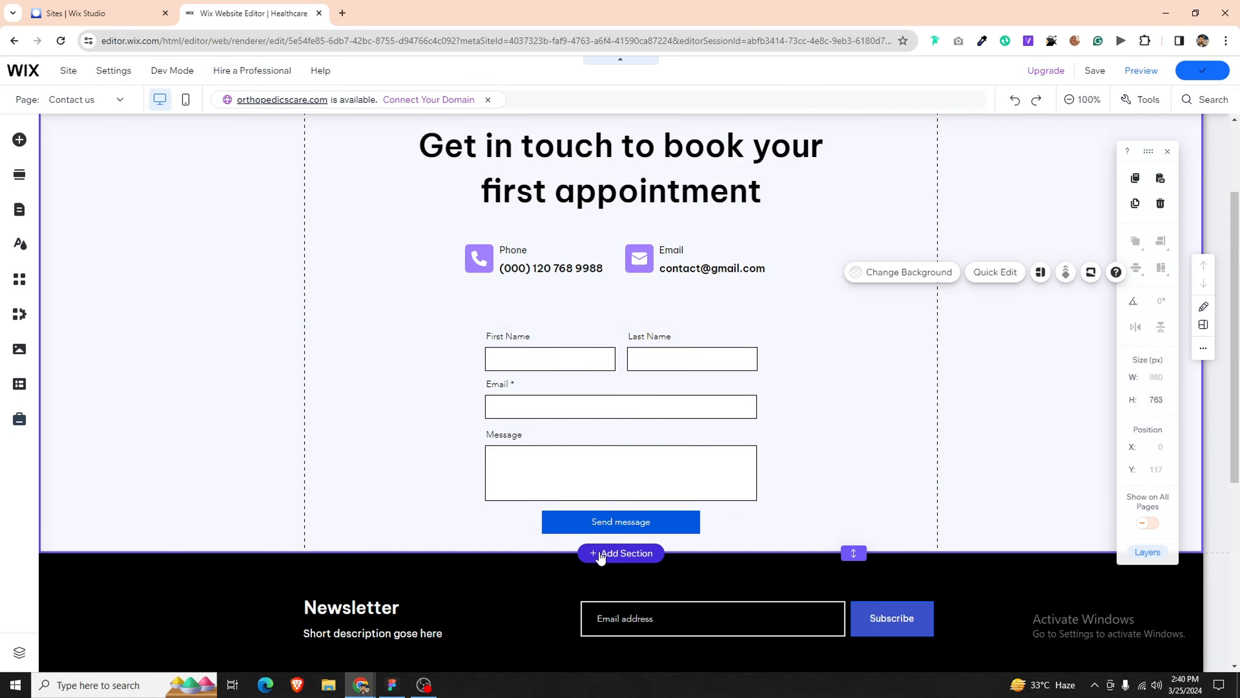
pyautogui.click(620, 550)
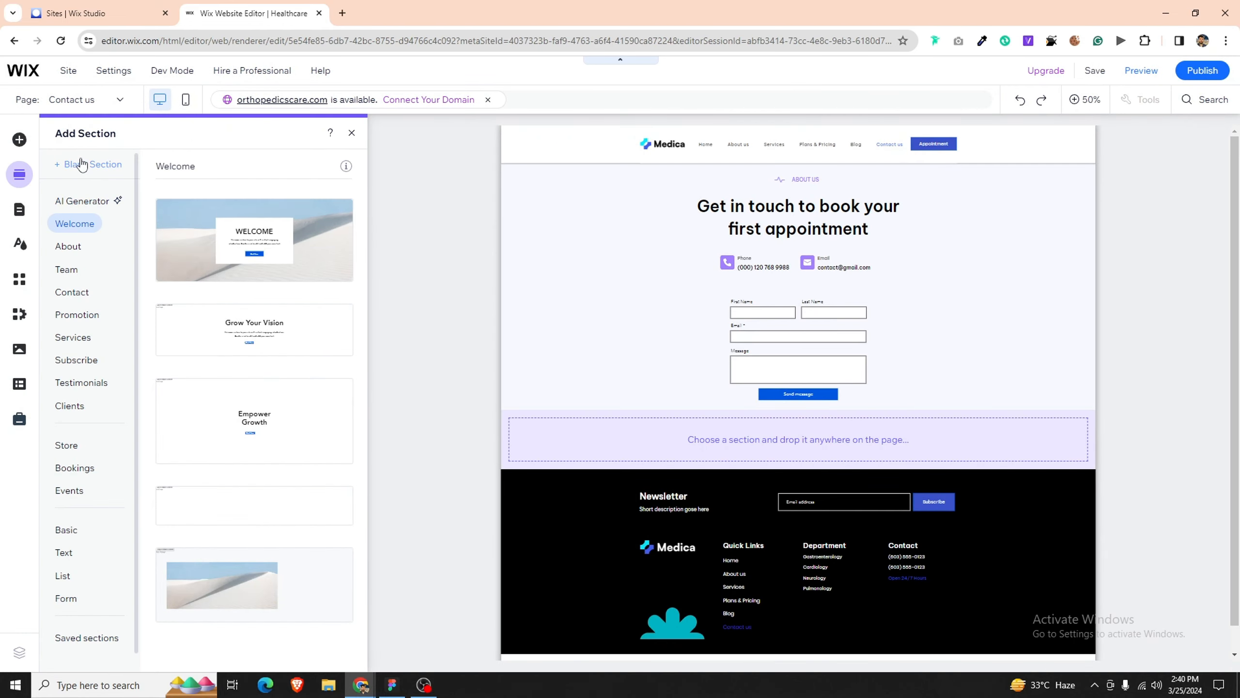
pyautogui.click(80, 165)
pyautogui.scroll(-6, 591, 484)
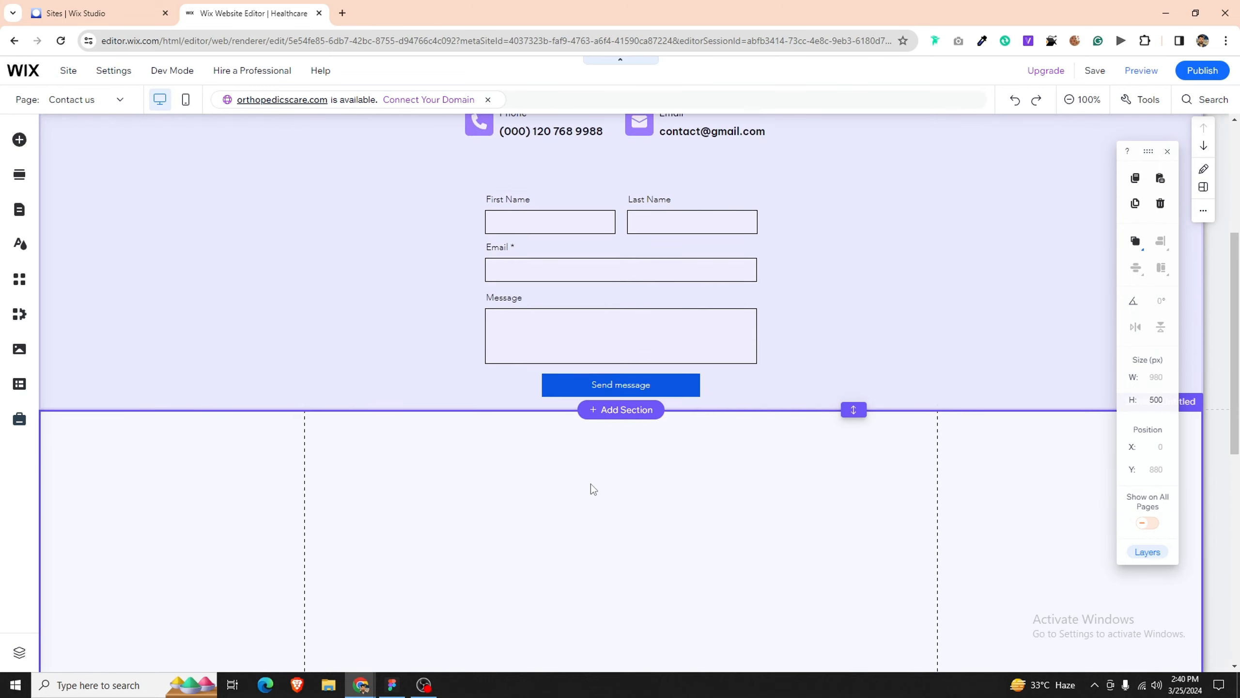
pyautogui.click(591, 484)
pyautogui.press('Delete')
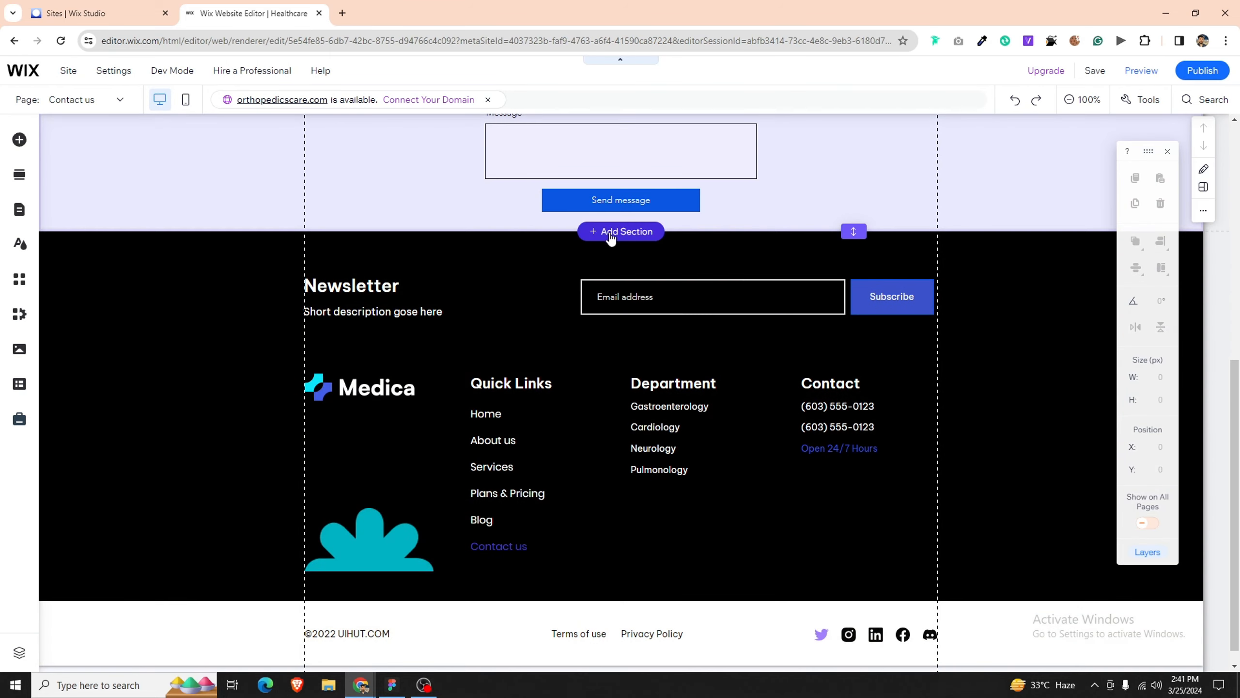
# Step: Add the saved section Untitled 153, with the three practice locations, between the contact form section and the footer
pyautogui.click(620, 229)
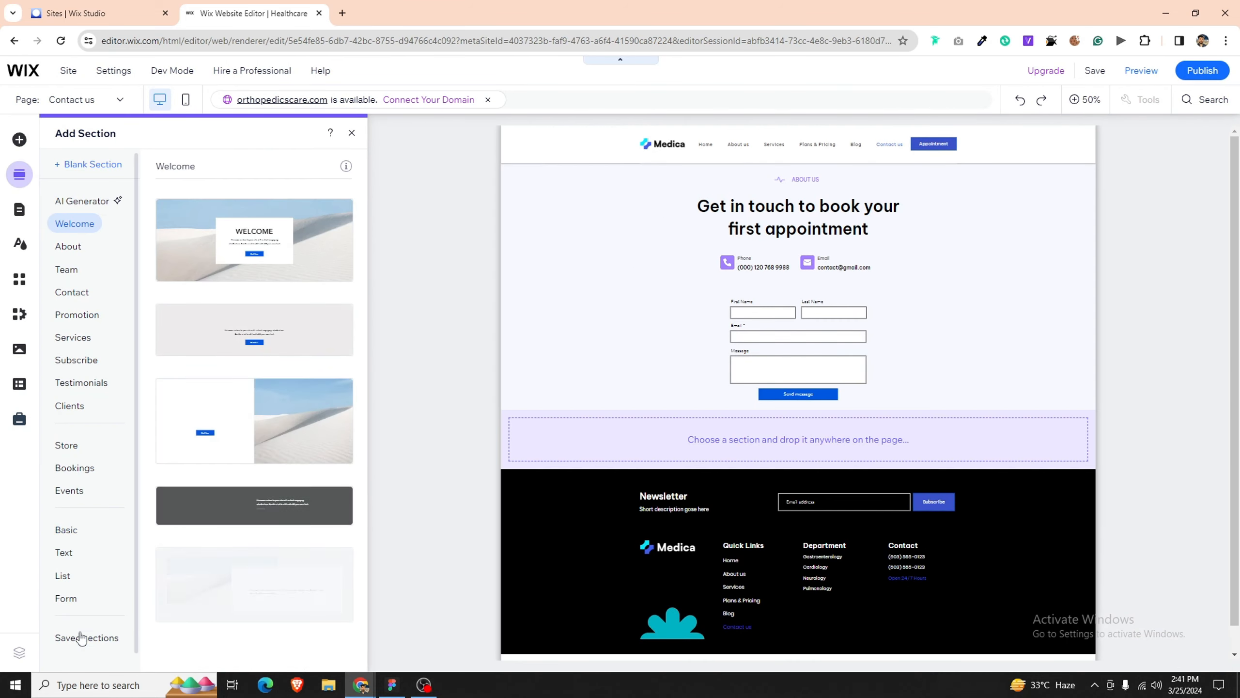
pyautogui.click(77, 637)
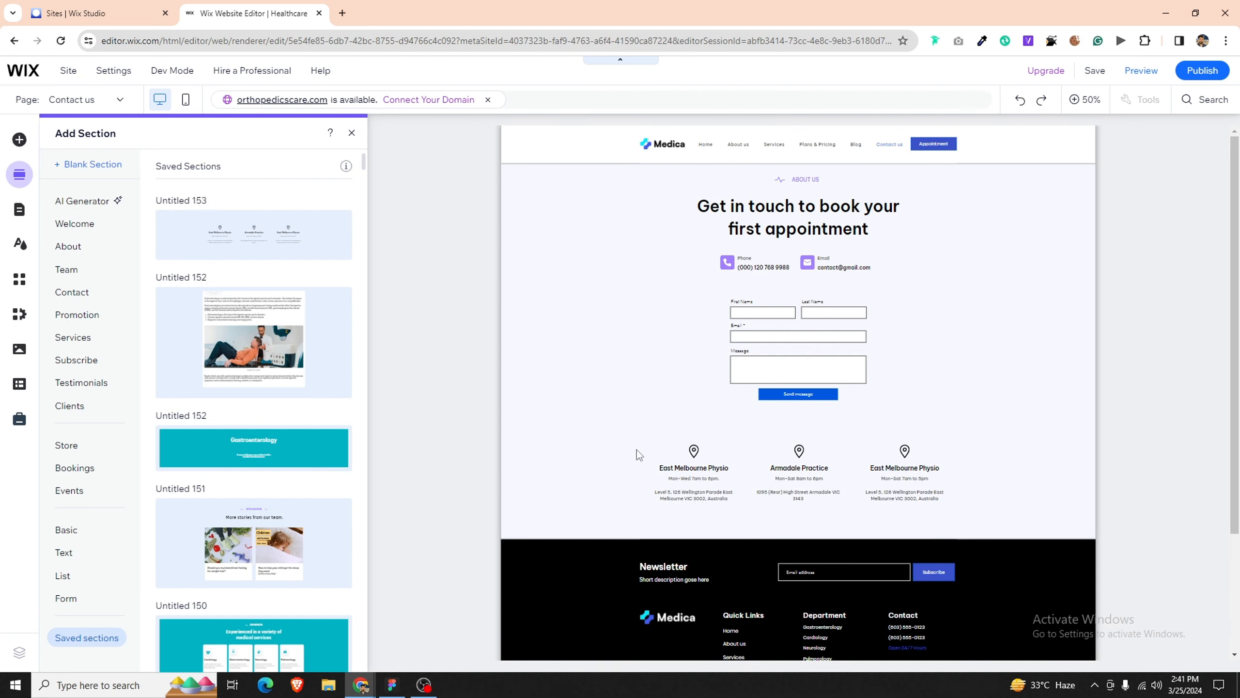
pyautogui.click(352, 132)
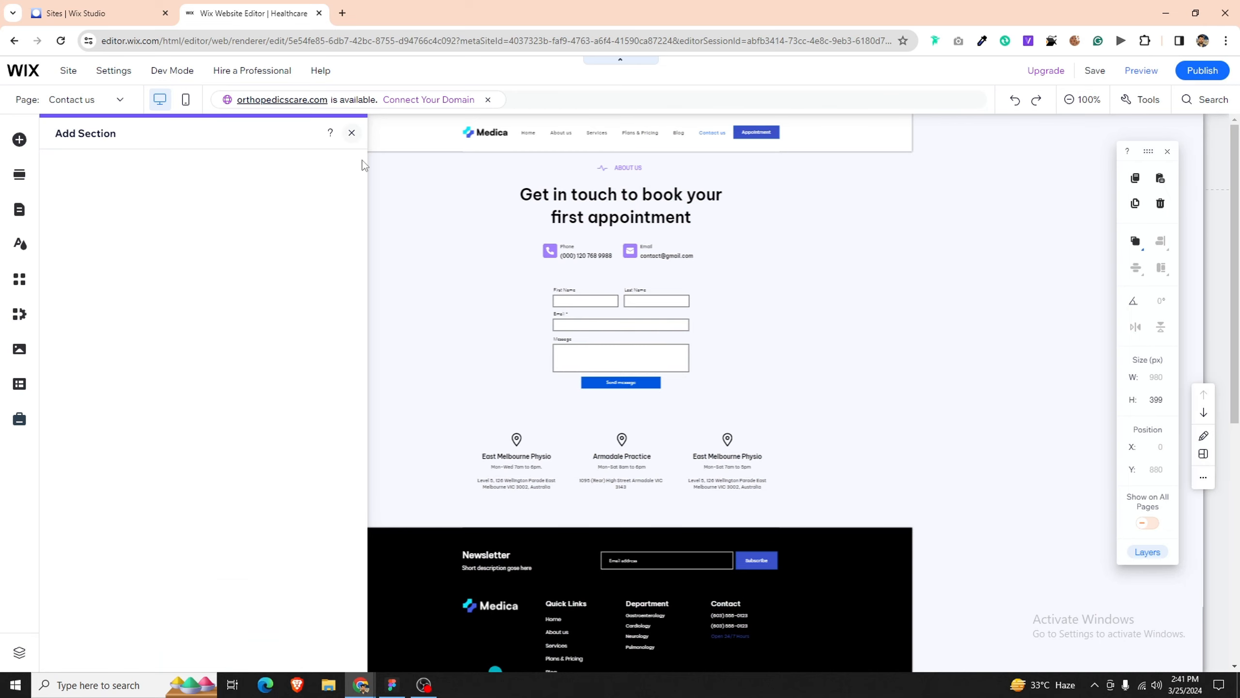
# Step: Set the background colour of the practice locations section to the saved purple
pyautogui.scroll(-5, 537, 512)
pyautogui.click(538, 483)
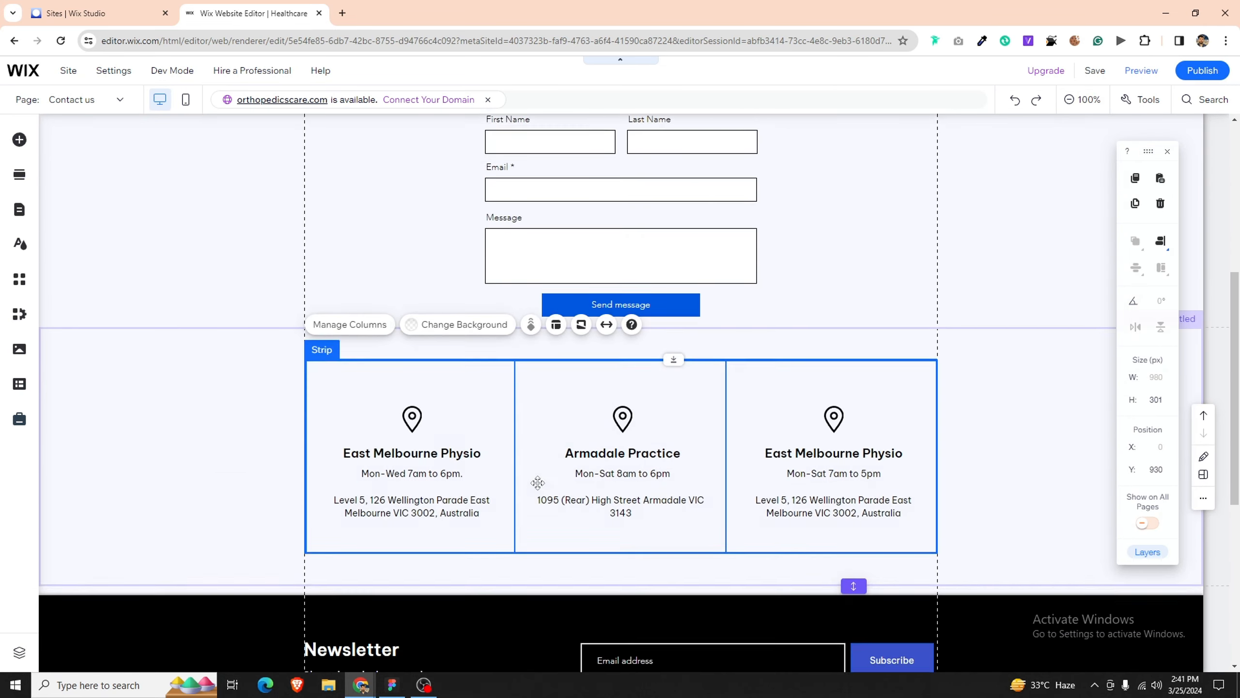
pyautogui.scroll(-2, 538, 482)
pyautogui.click(233, 363)
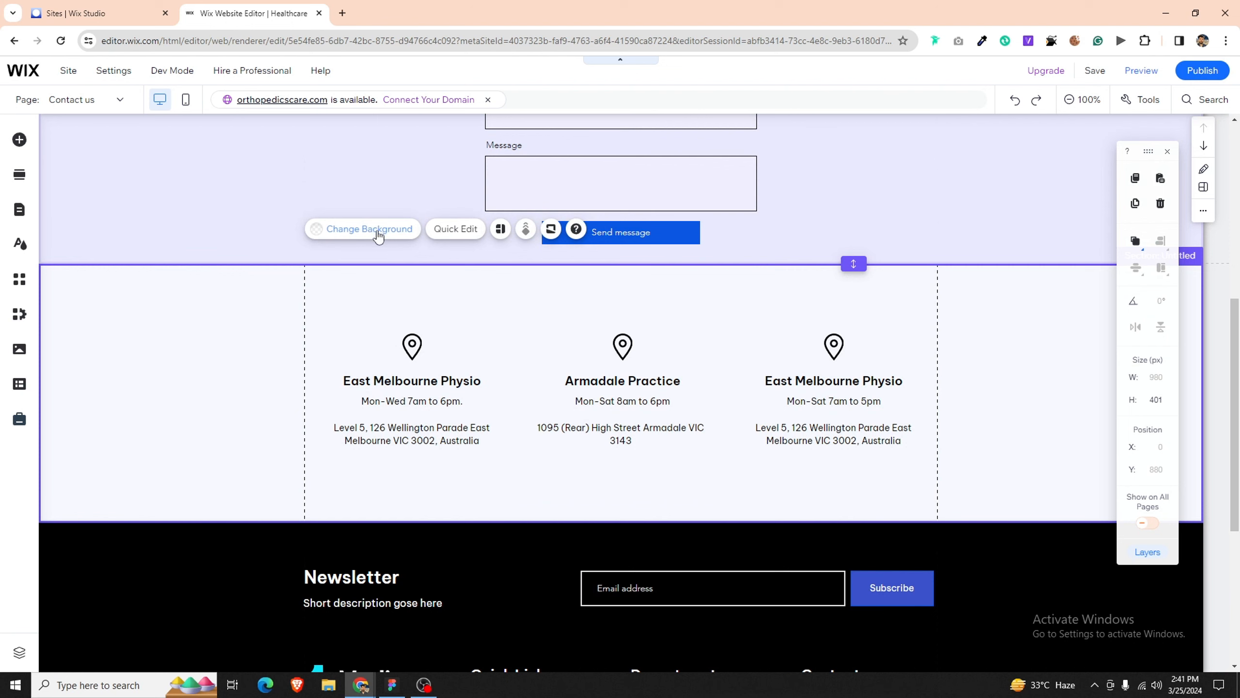
pyautogui.click(370, 229)
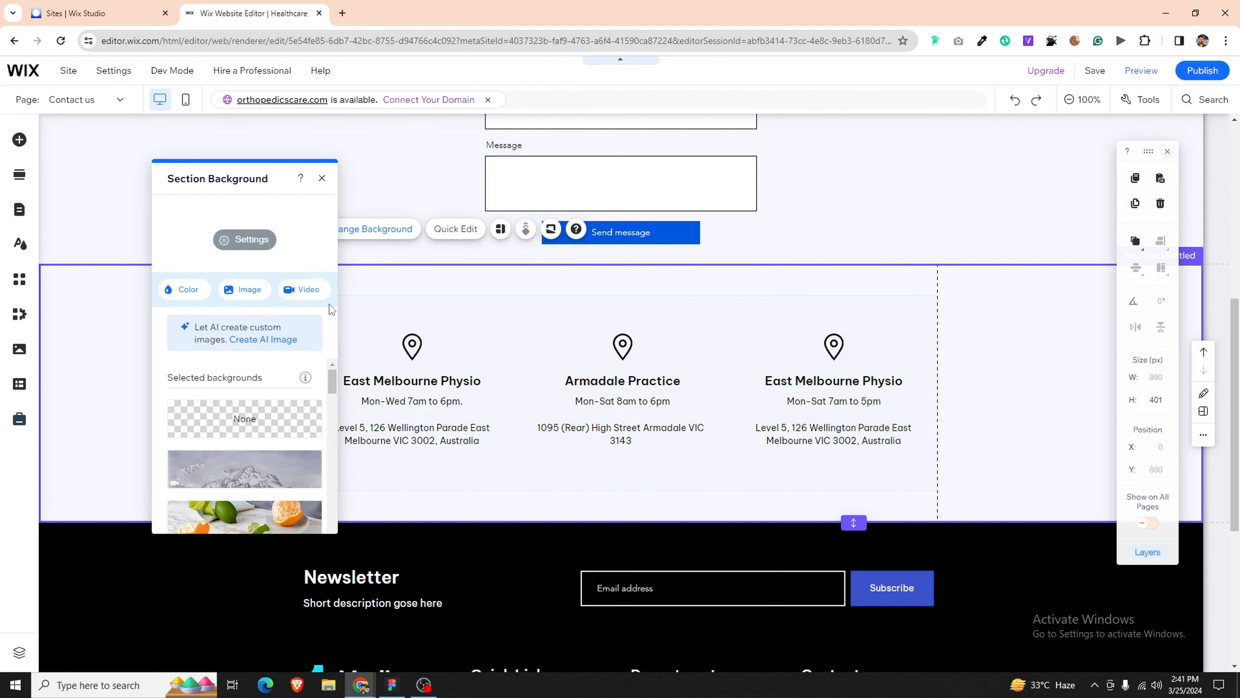
pyautogui.click(192, 290)
pyautogui.click(257, 532)
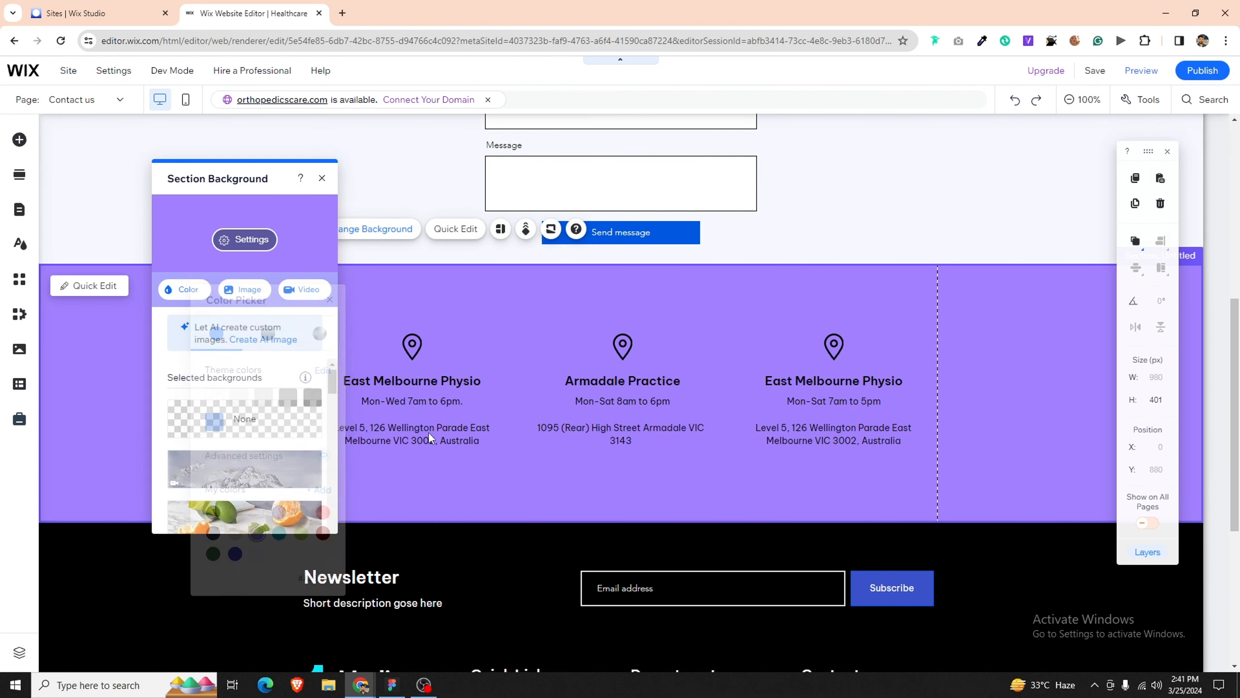
# Step: Set the practice name and opening hours text in the first location column to white
pyautogui.click(365, 382)
pyautogui.doubleClick(365, 382)
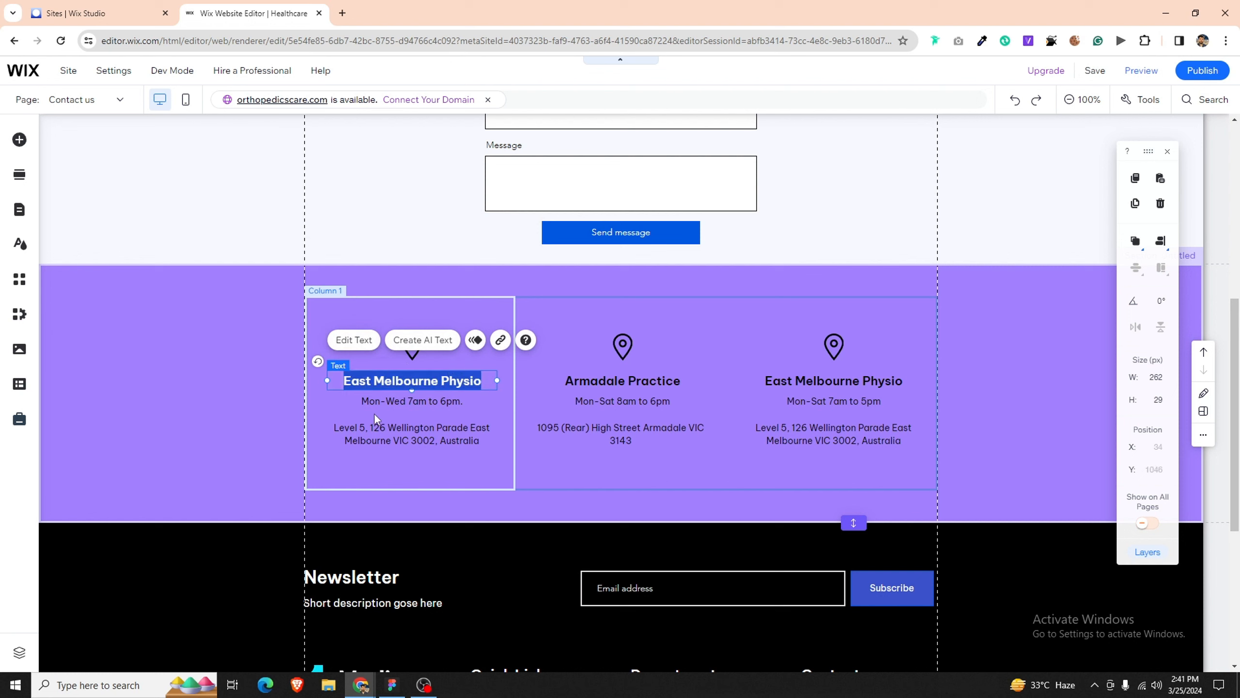
pyautogui.click(235, 363)
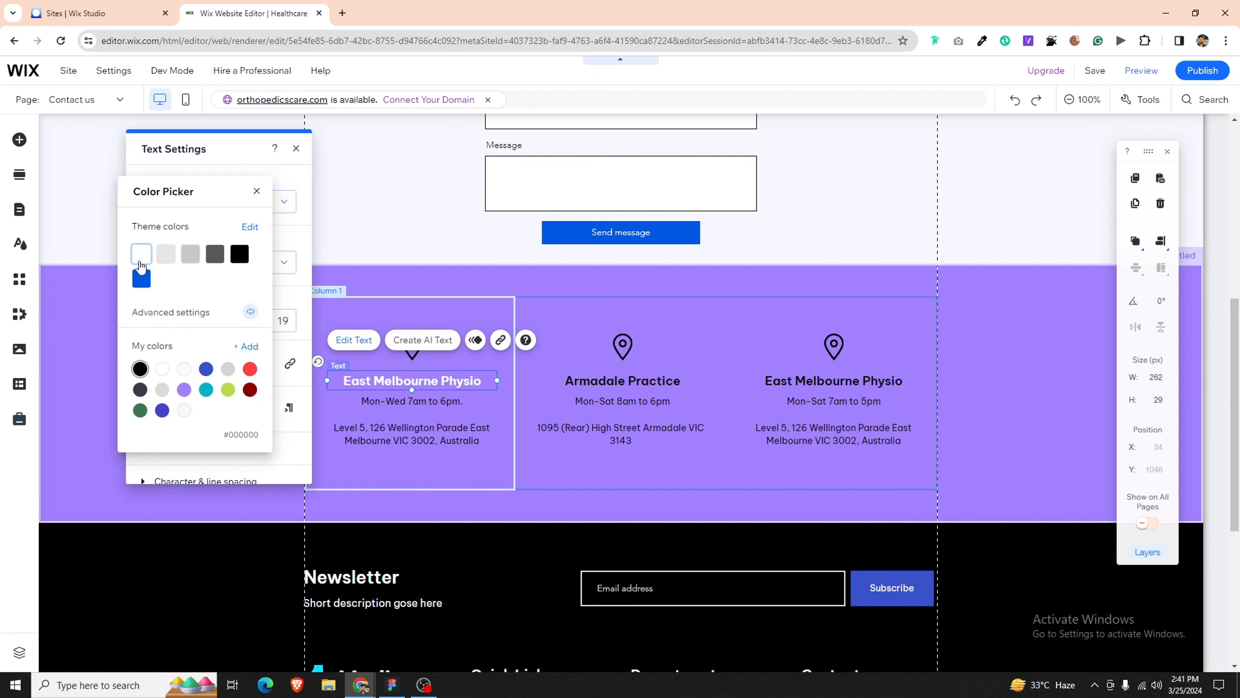
pyautogui.click(383, 407)
pyautogui.click(383, 407)
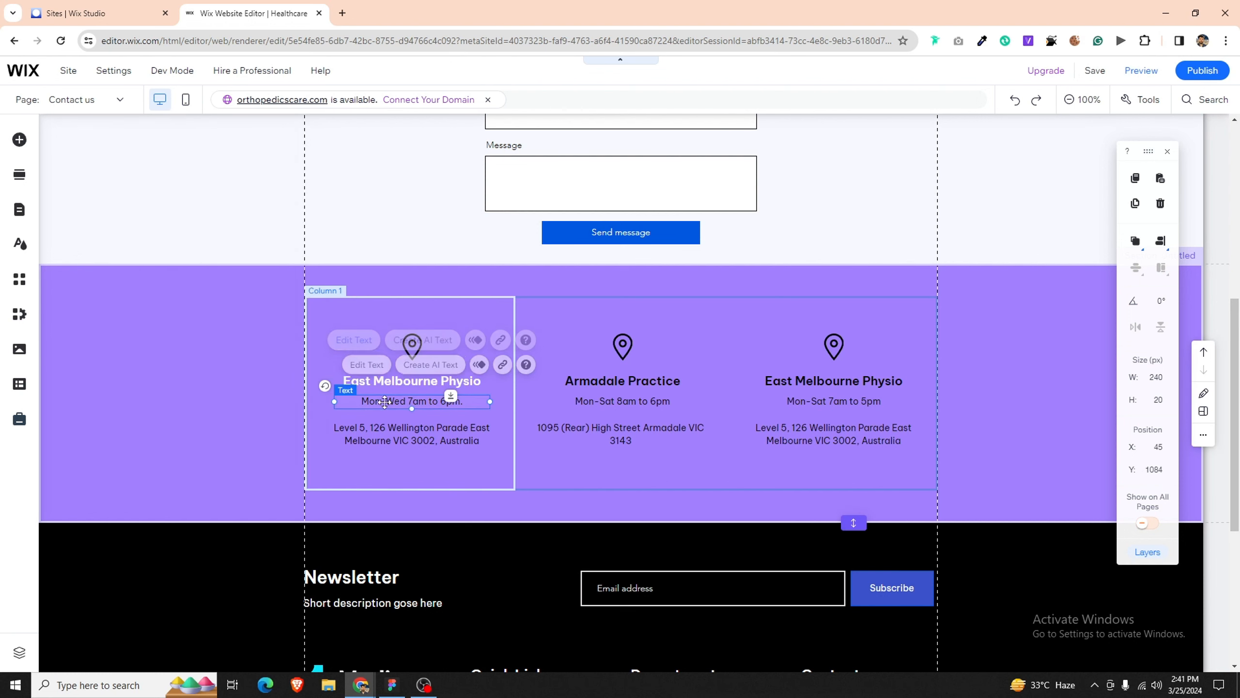
pyautogui.doubleClick(383, 401)
pyautogui.click(239, 364)
pyautogui.click(148, 254)
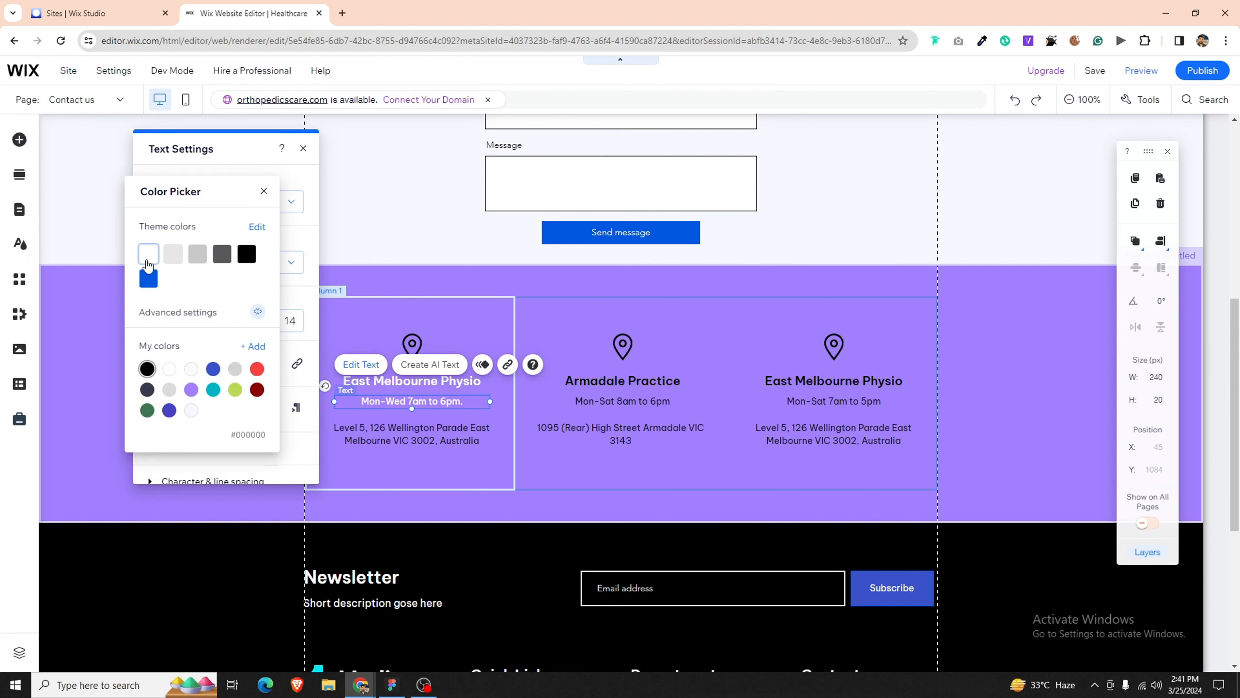
# Step: Set the address text in the first location column to white
pyautogui.click(355, 440)
pyautogui.click(356, 440)
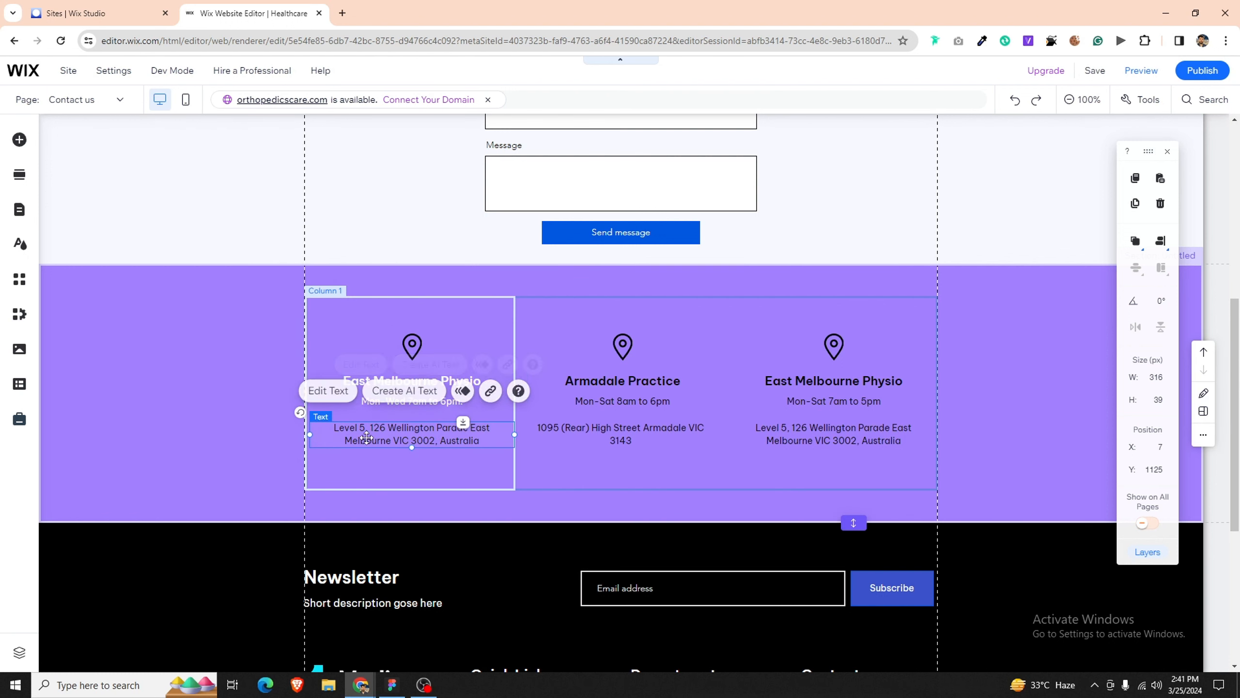
pyautogui.doubleClick(356, 434)
pyautogui.click(216, 363)
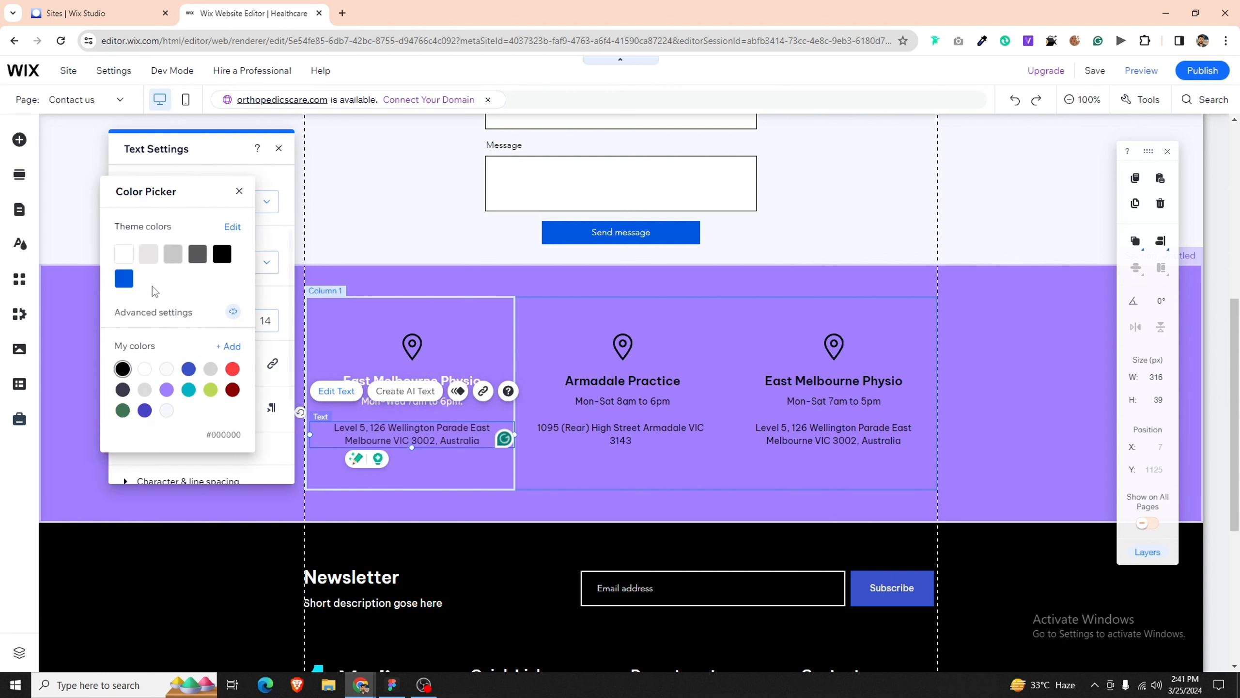
# Step: Set the fill colour of the location pin icon in the first column to white (#FFFFFF)
pyautogui.click(413, 351)
pyautogui.click(416, 352)
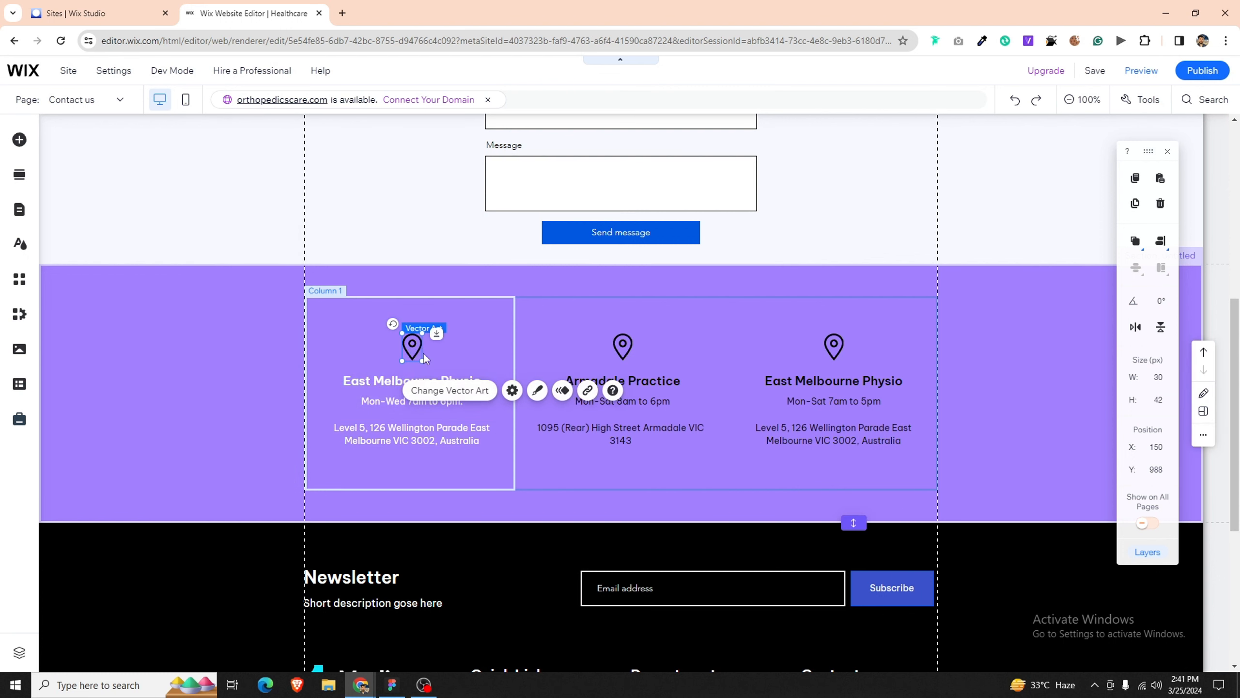
pyautogui.doubleClick(421, 354)
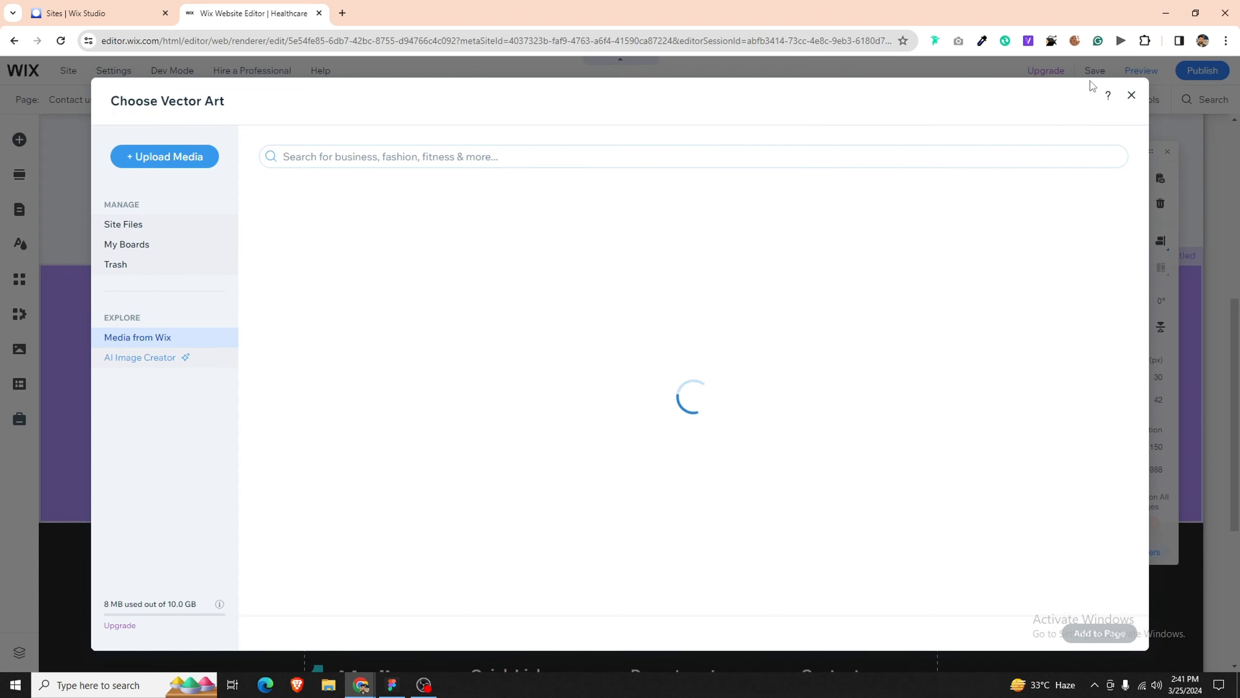
pyautogui.click(1132, 96)
pyautogui.click(537, 390)
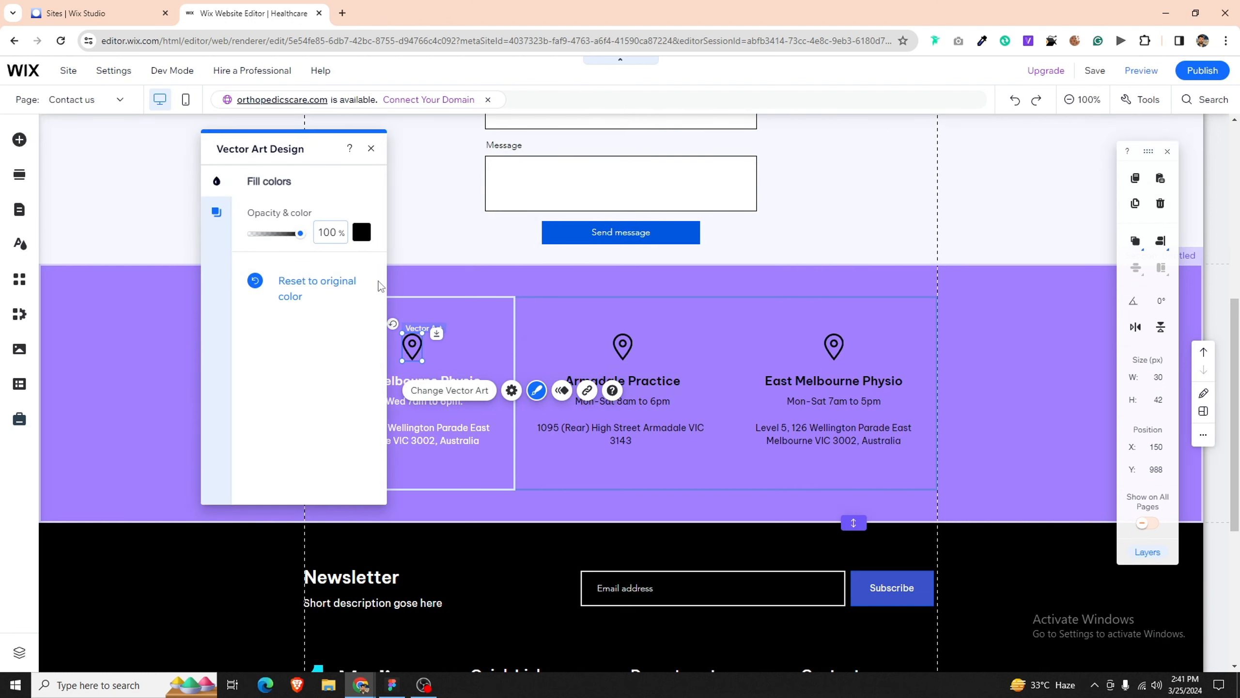
pyautogui.click(362, 232)
pyautogui.click(216, 253)
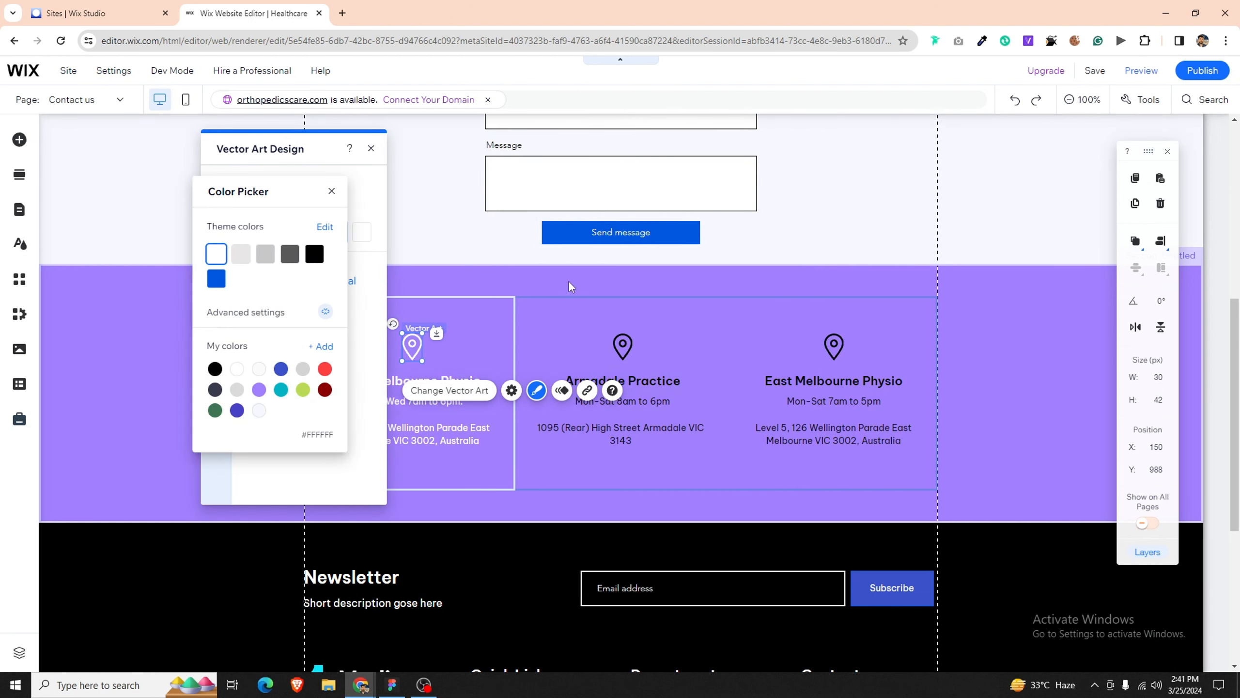
# Step: Set the fill colour of the location pin icon in the Armadale Practice column to white
pyautogui.click(624, 348)
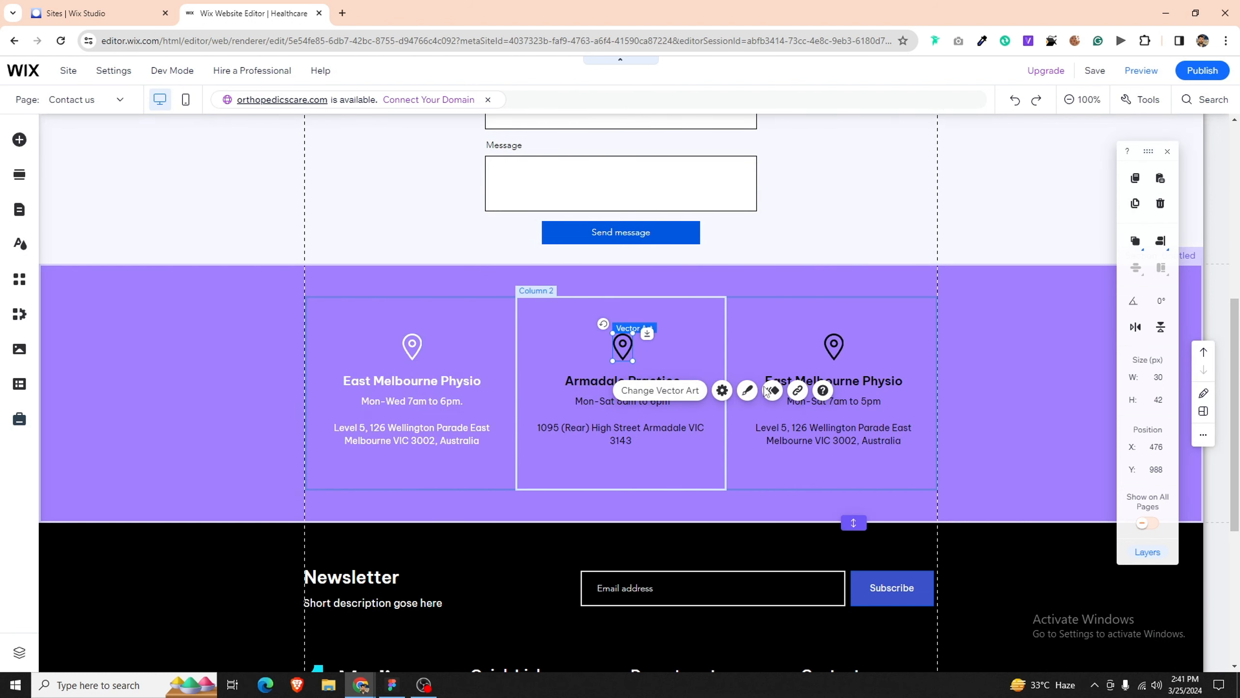
pyautogui.click(748, 390)
pyautogui.click(566, 236)
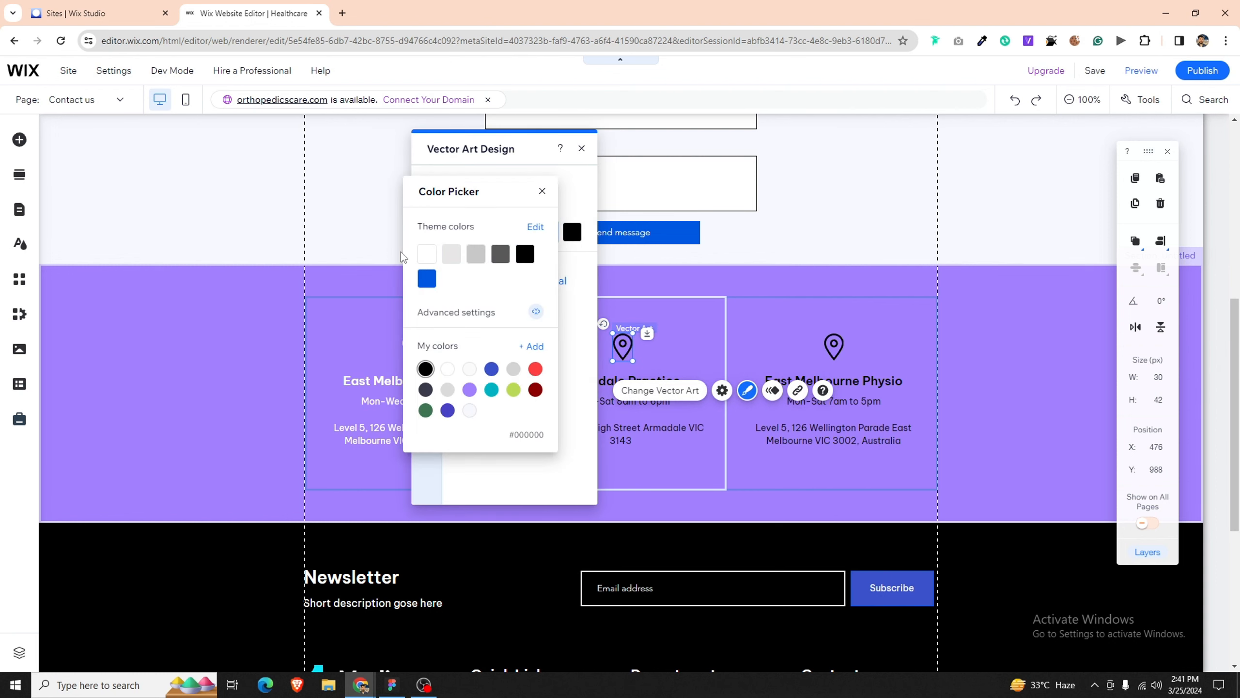
pyautogui.click(439, 255)
pyautogui.click(679, 330)
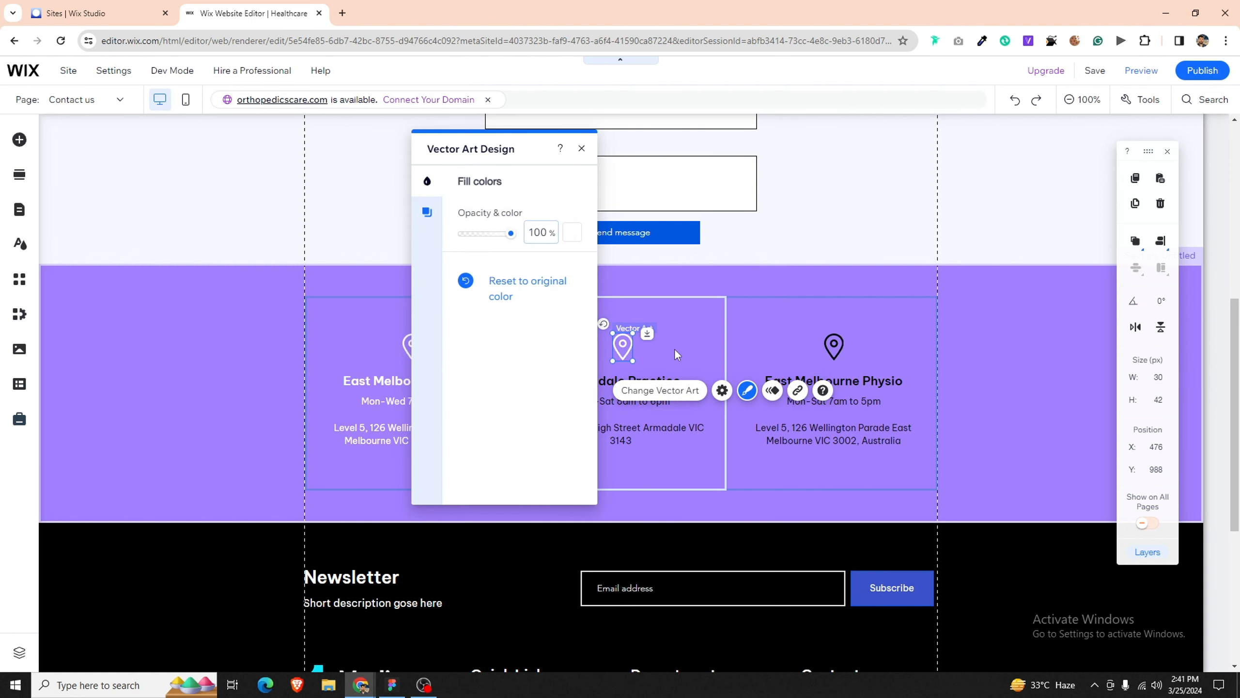
# Step: Set the text colour of the Armadale Practice heading in the middle location column to white (#FFFFFF)
pyautogui.click(625, 379)
pyautogui.keyDown('shift'); pyautogui.click(627, 402); pyautogui.keyUp('shift')
pyautogui.keyDown('shift'); pyautogui.click(616, 423); pyautogui.keyUp('shift')
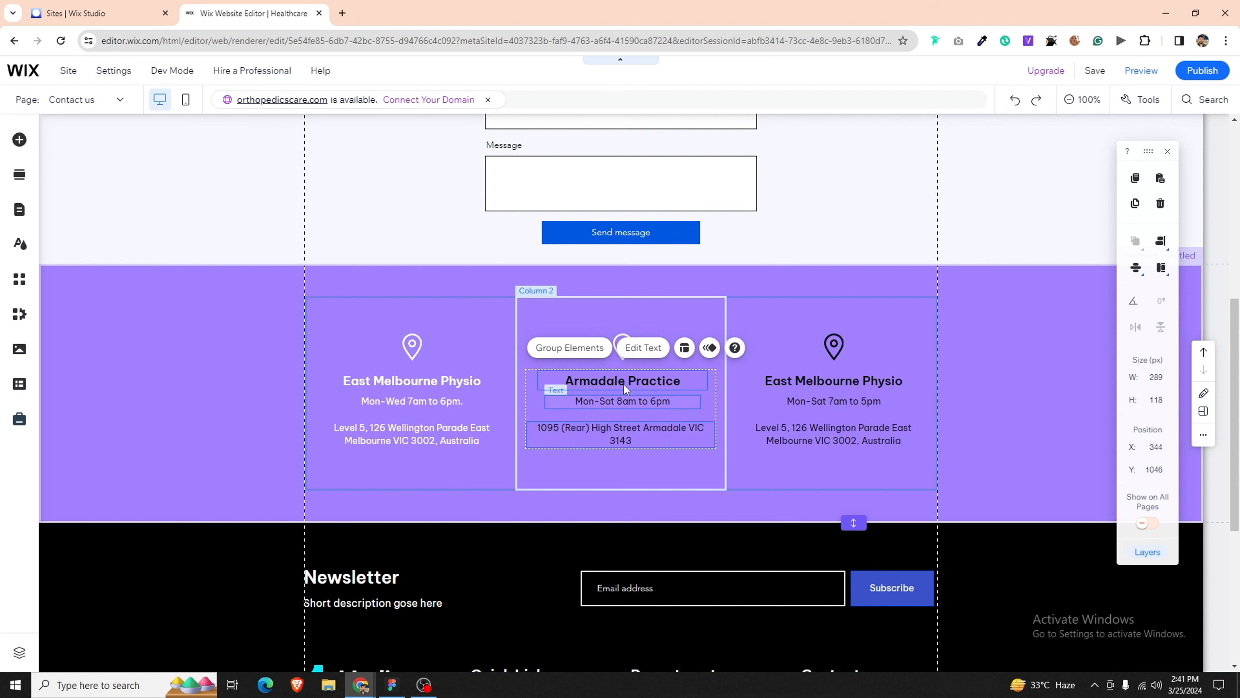
pyautogui.click(645, 351)
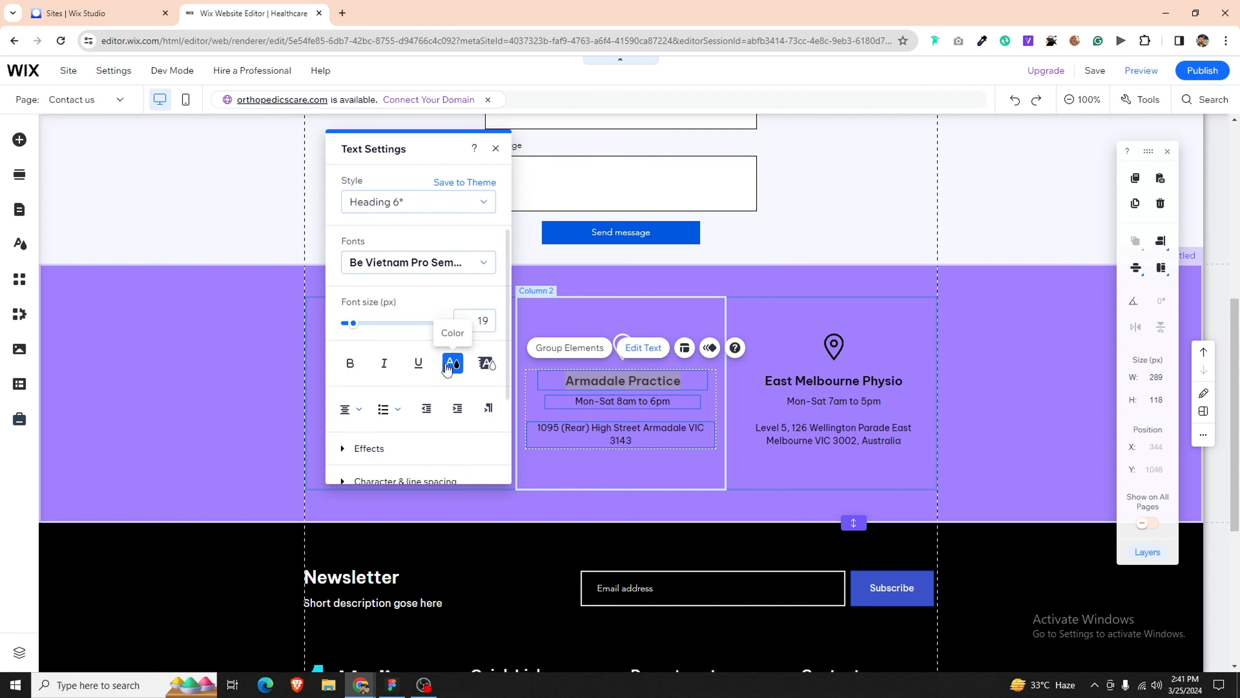
pyautogui.click(452, 363)
pyautogui.click(342, 254)
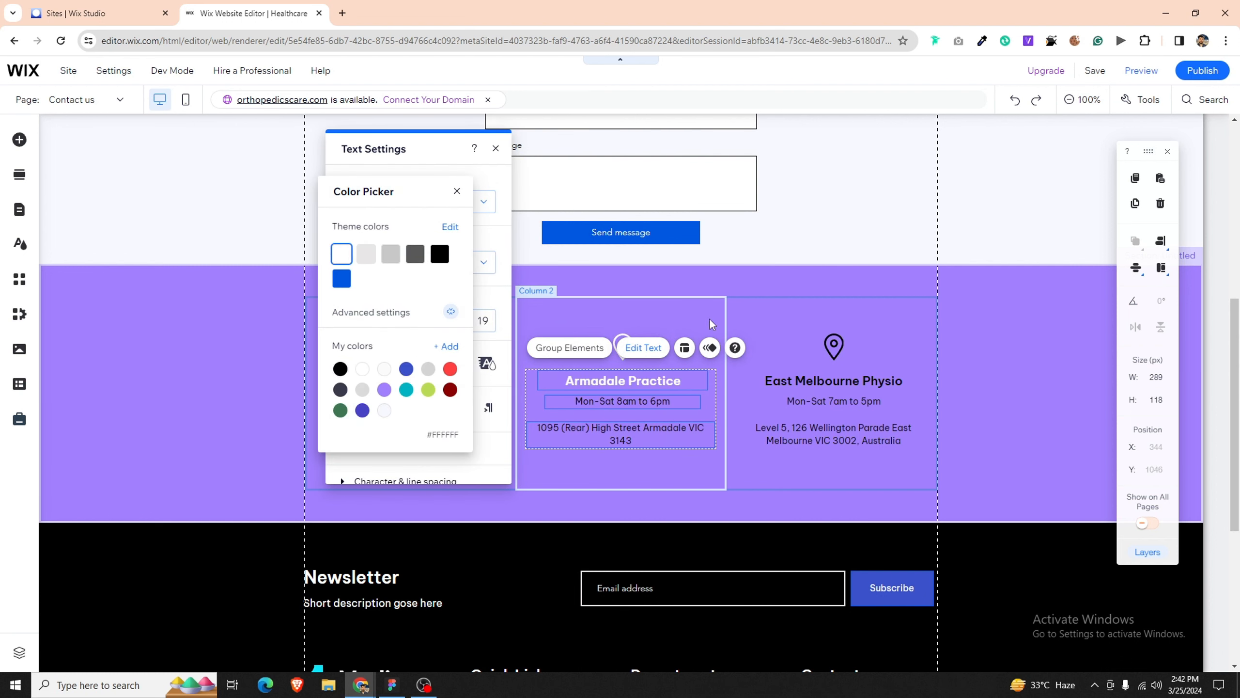
pyautogui.click(642, 323)
# Step: Set the opening hours and address text in the Armadale Practice column to white (#FFFFFF)
pyautogui.click(623, 401)
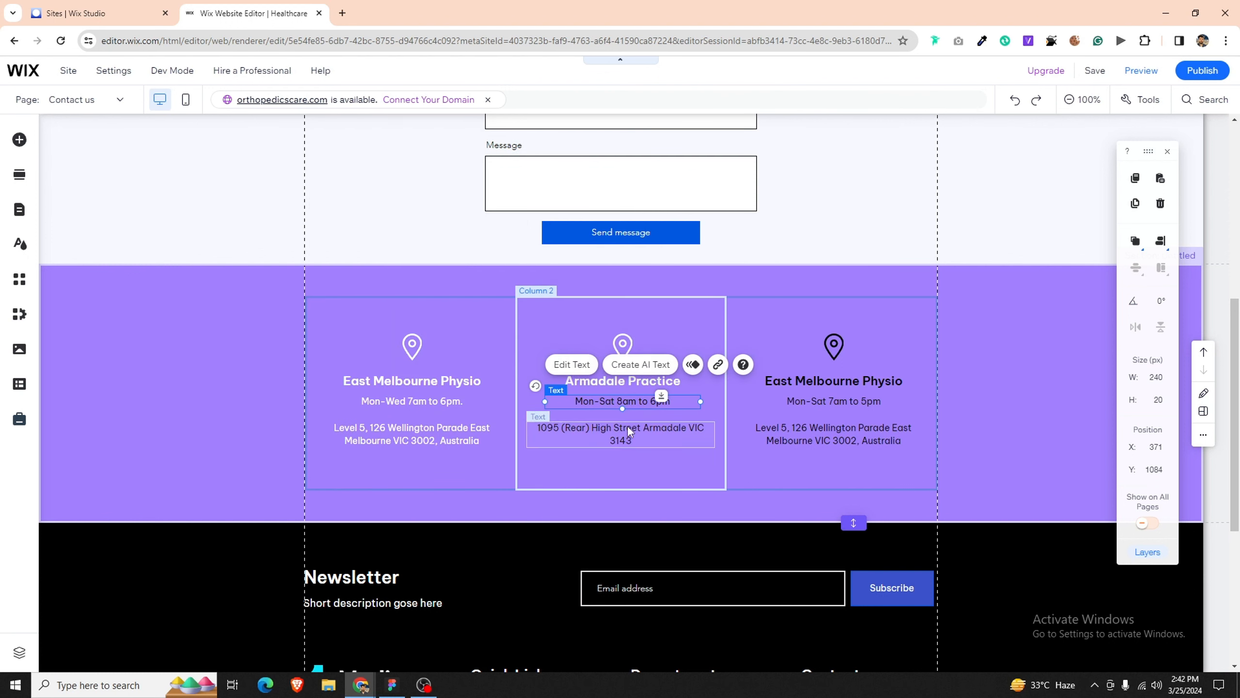
pyautogui.keyDown('shift'); pyautogui.click(628, 428); pyautogui.keyUp('shift')
pyautogui.click(642, 373)
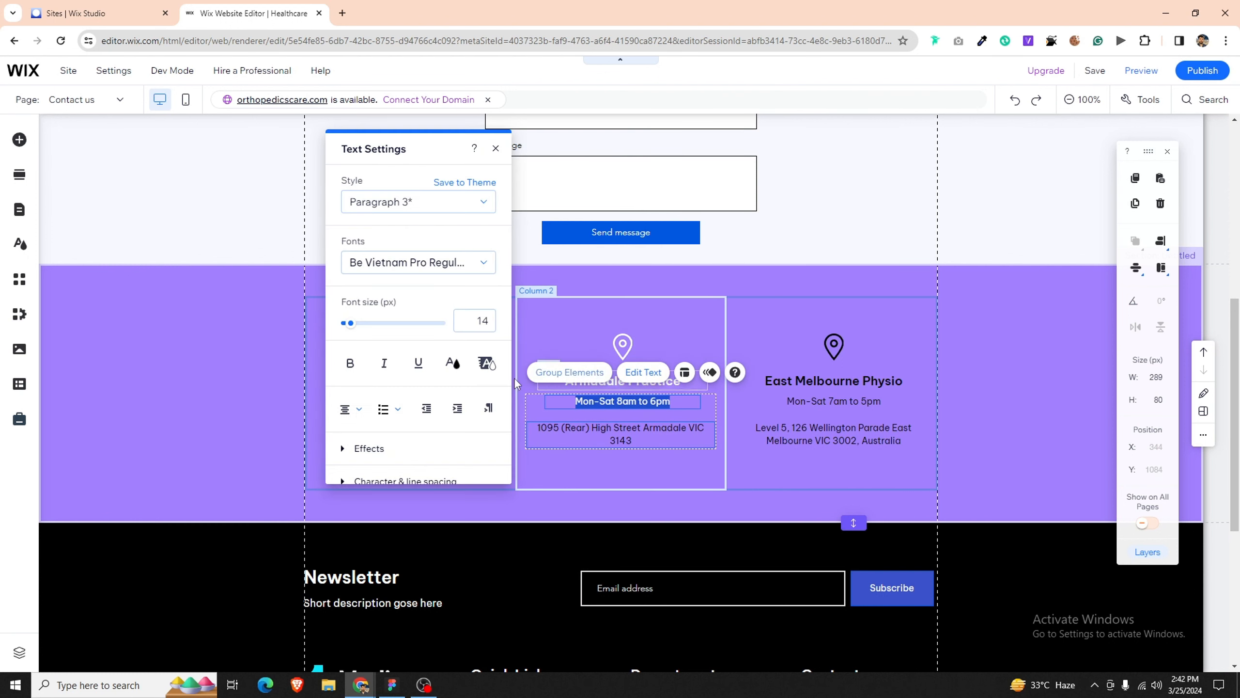
pyautogui.click(486, 363)
pyautogui.click(352, 249)
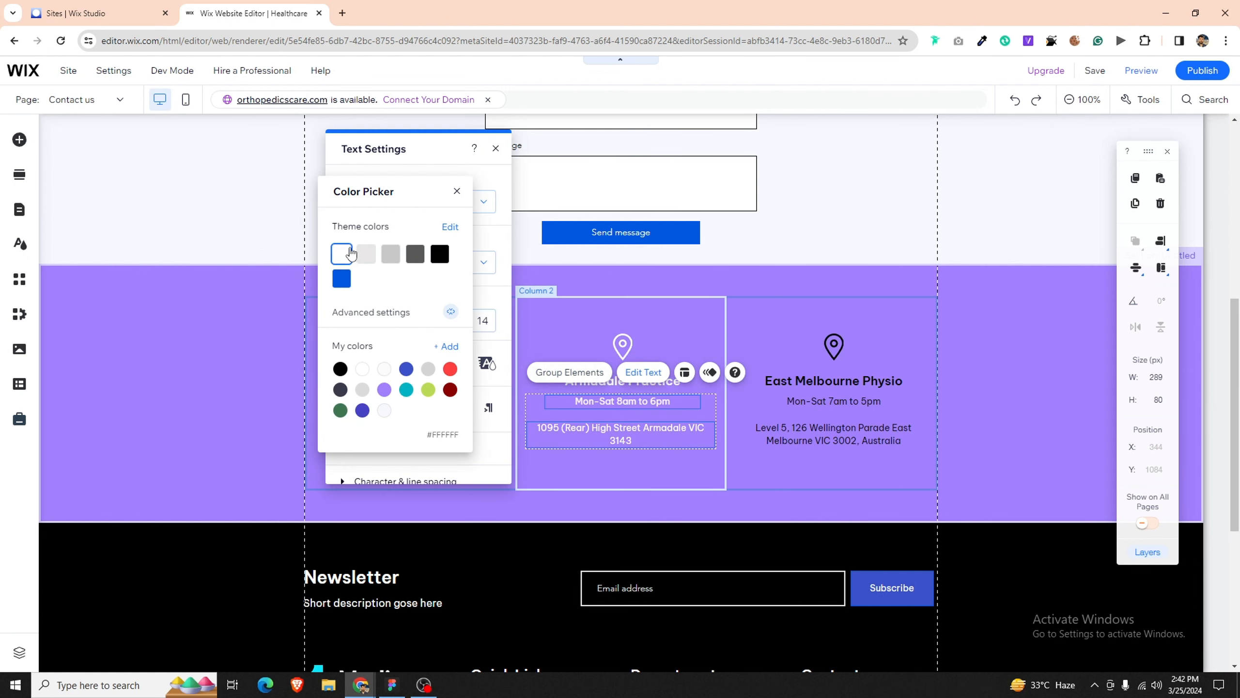
pyautogui.click(497, 310)
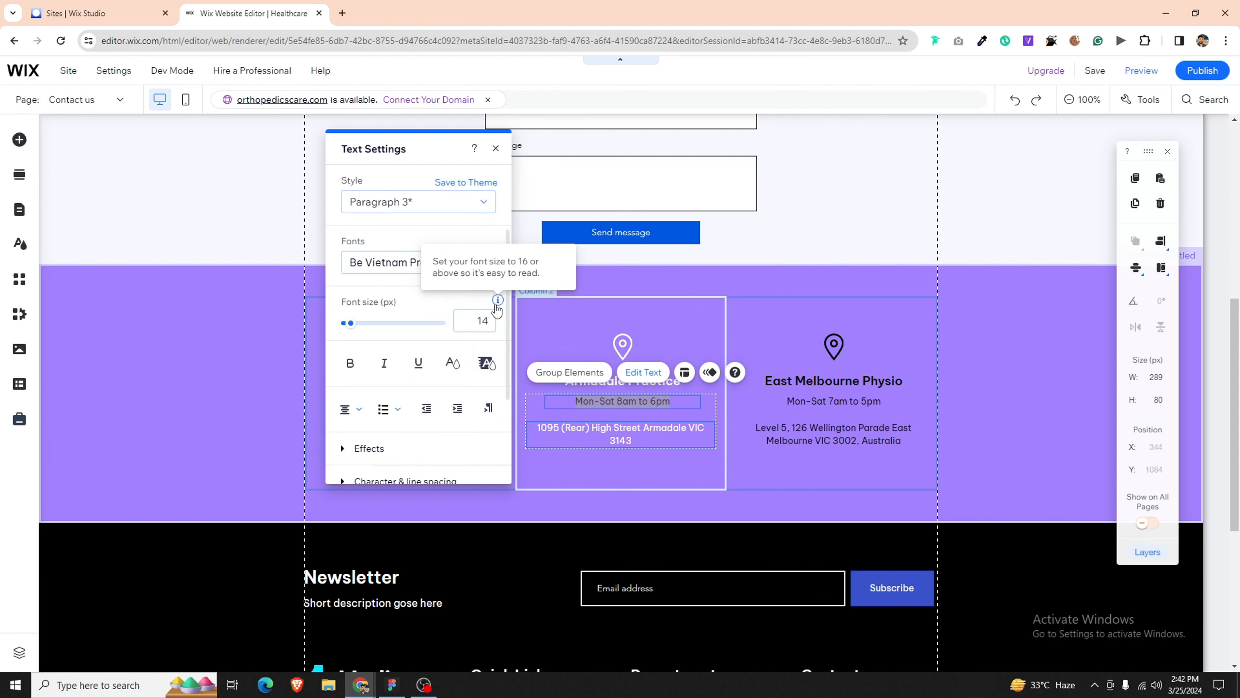
pyautogui.click(625, 471)
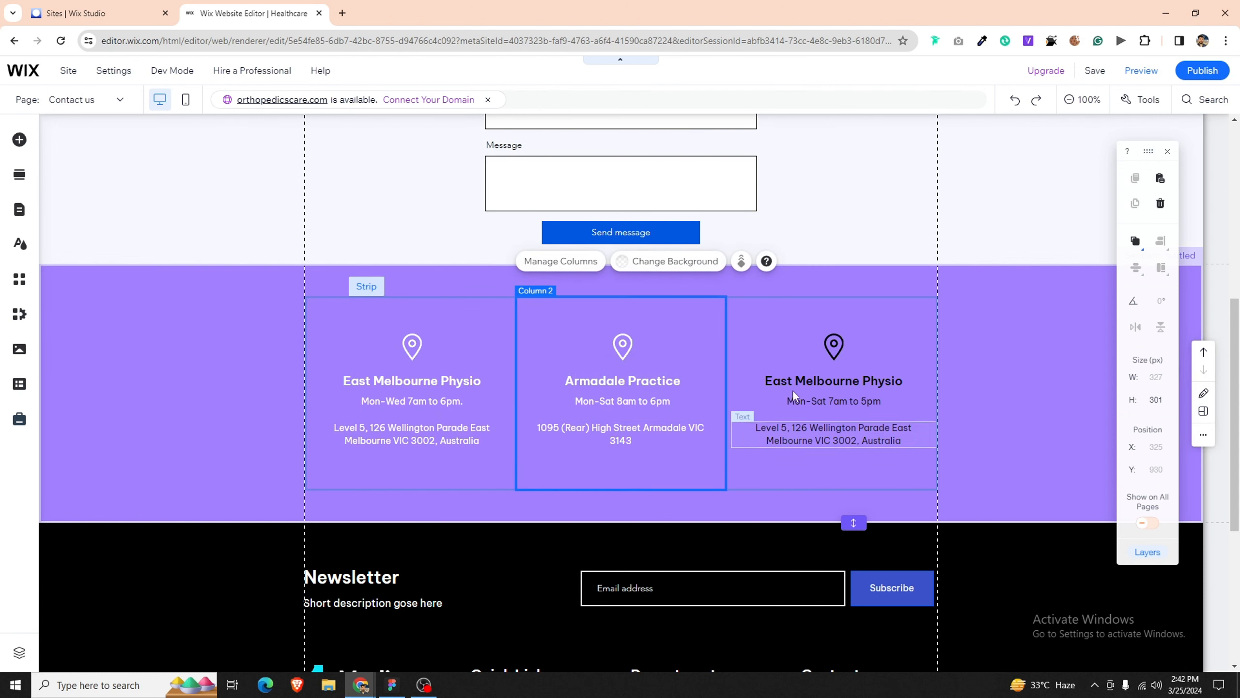
# Step: Set the practice name, opening hours and address text in the third location column to white
pyautogui.click(852, 373)
pyautogui.keyDown('shift'); pyautogui.click(815, 398); pyautogui.keyUp('shift')
pyautogui.keyDown('shift'); pyautogui.click(825, 421); pyautogui.keyUp('shift')
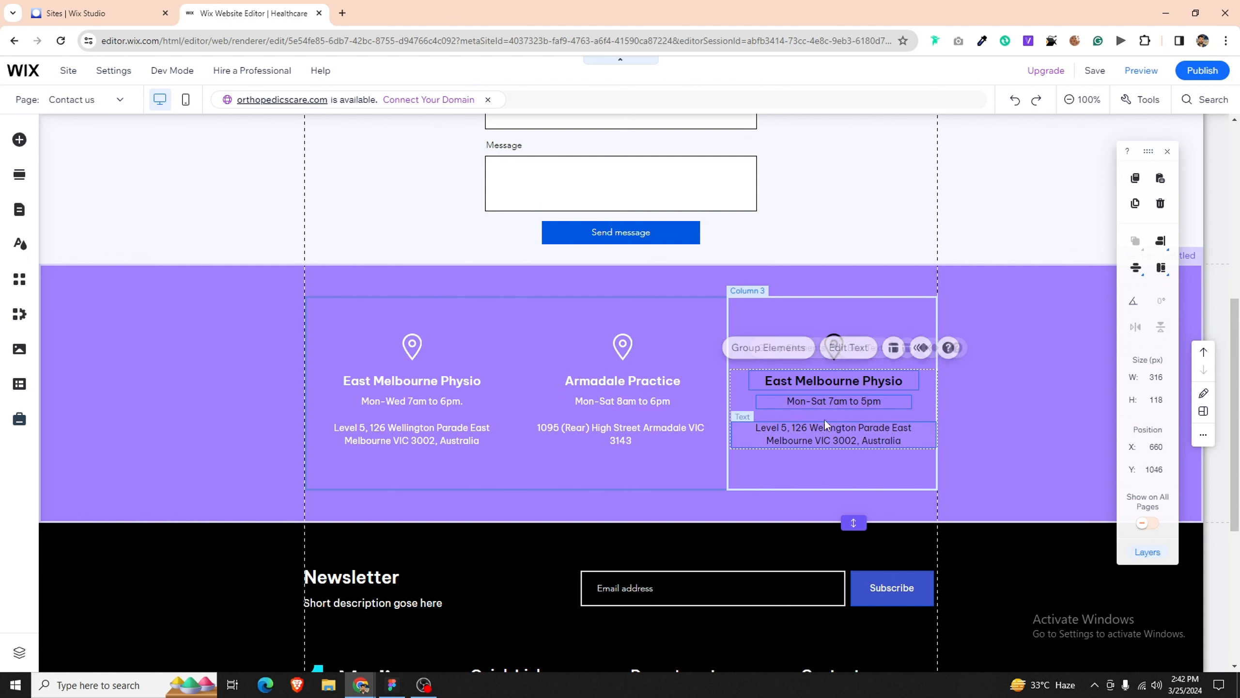
pyautogui.click(853, 348)
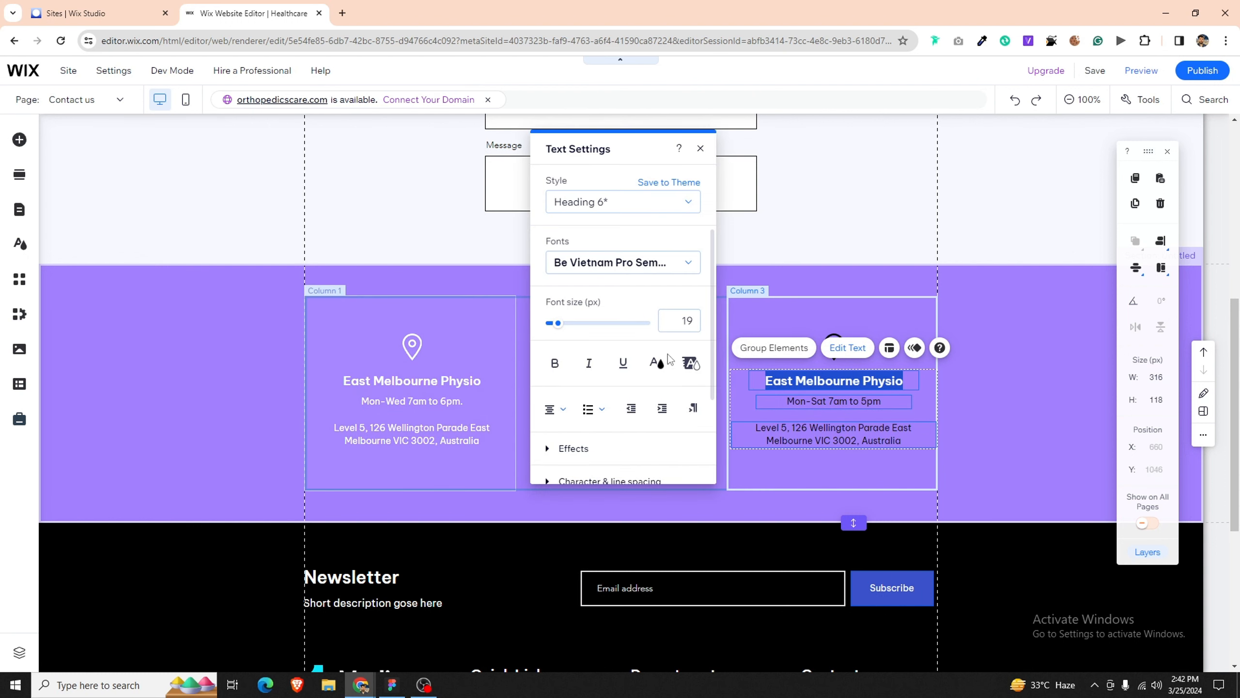
pyautogui.click(658, 362)
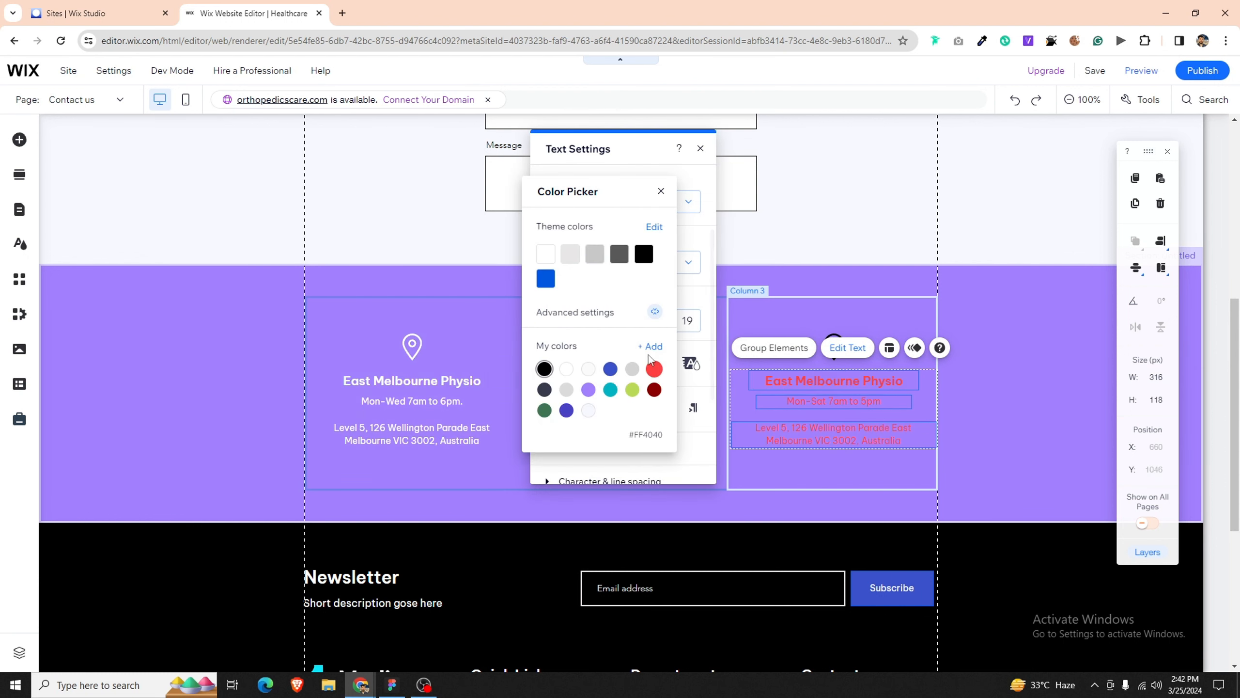
pyautogui.click(550, 254)
pyautogui.click(687, 296)
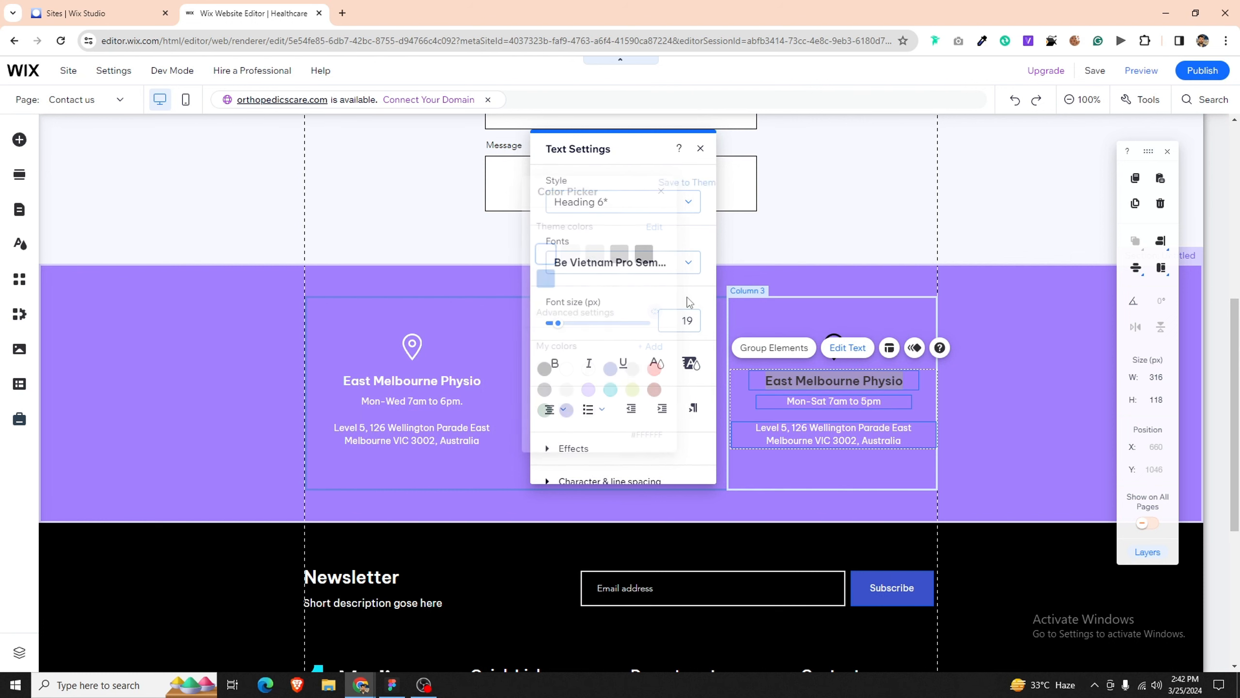
pyautogui.click(888, 313)
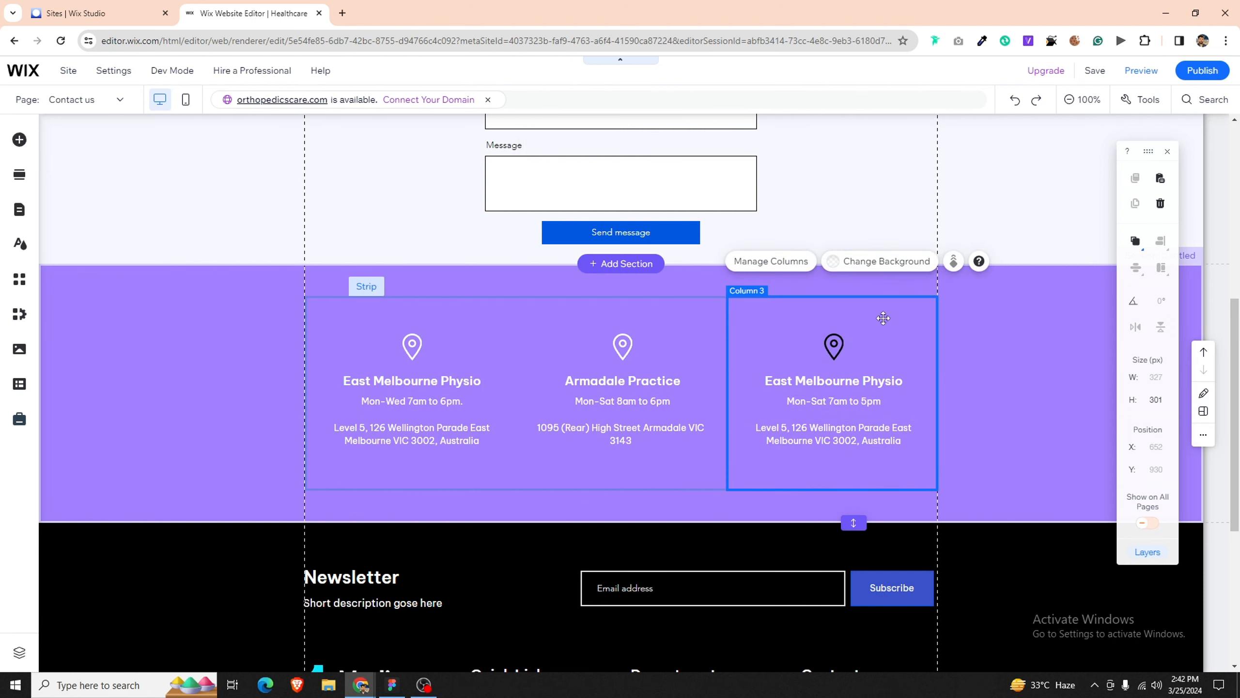
# Step: Set the fill colour of the location pin icon in the third column to white
pyautogui.click(835, 347)
pyautogui.click(958, 390)
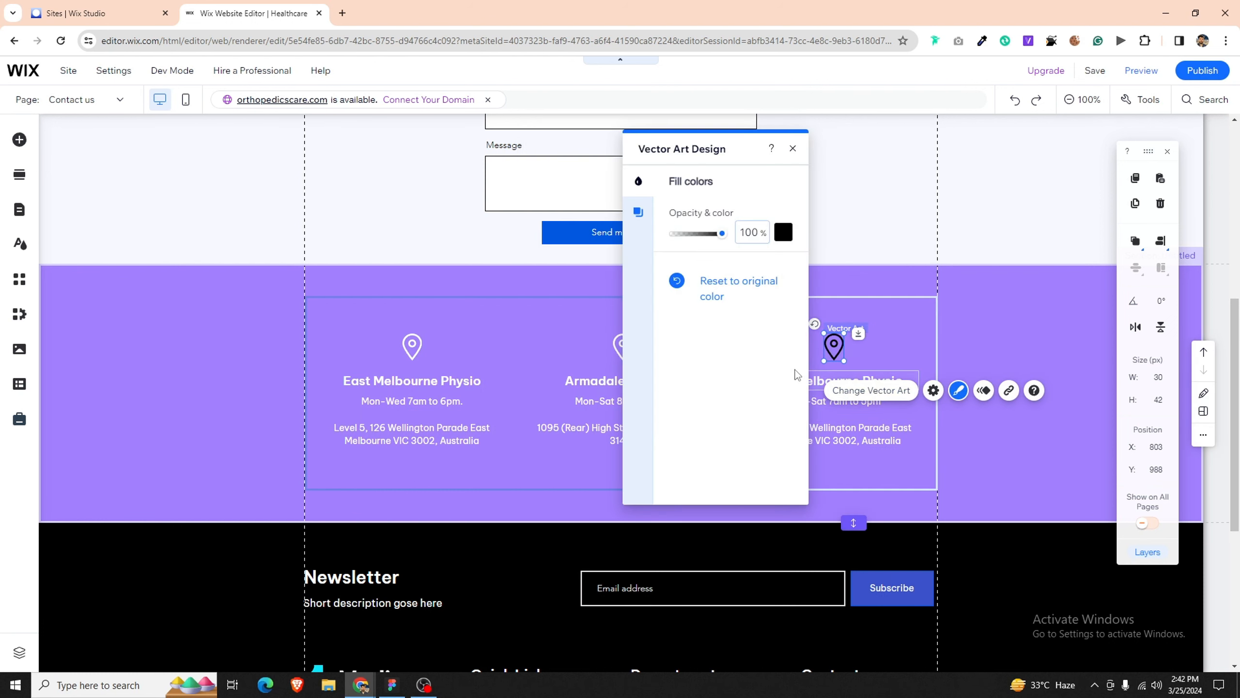
pyautogui.click(784, 239)
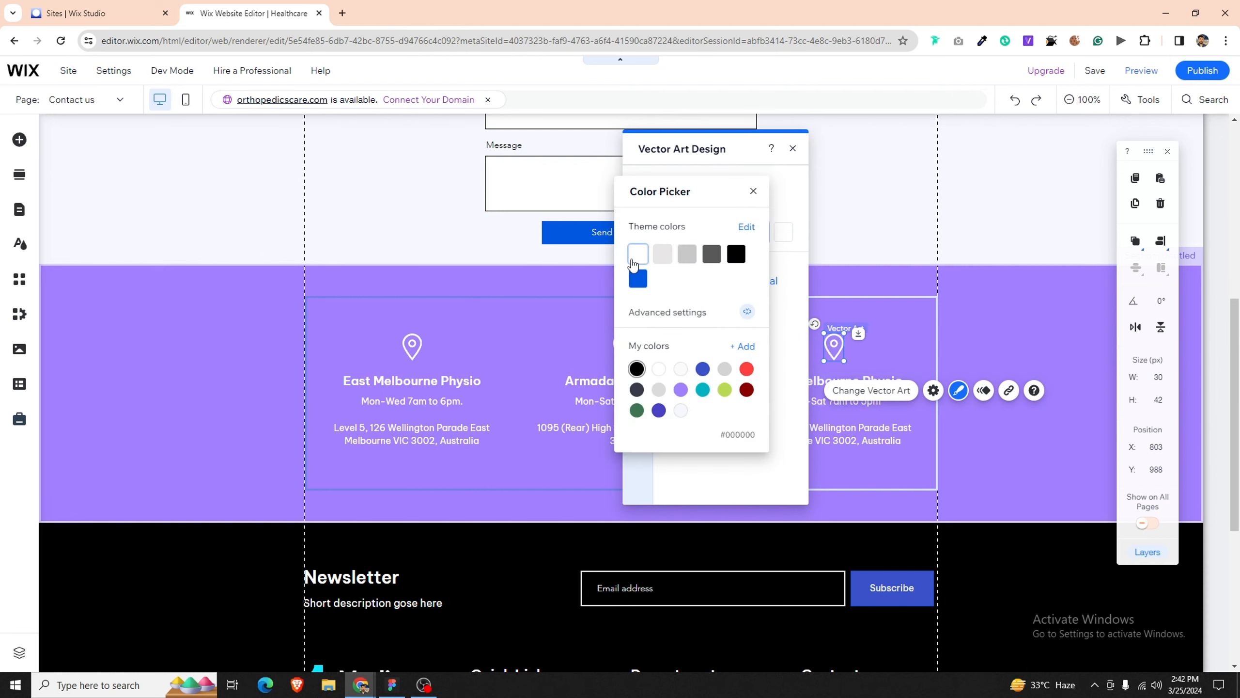
pyautogui.click(959, 330)
pyautogui.click(981, 347)
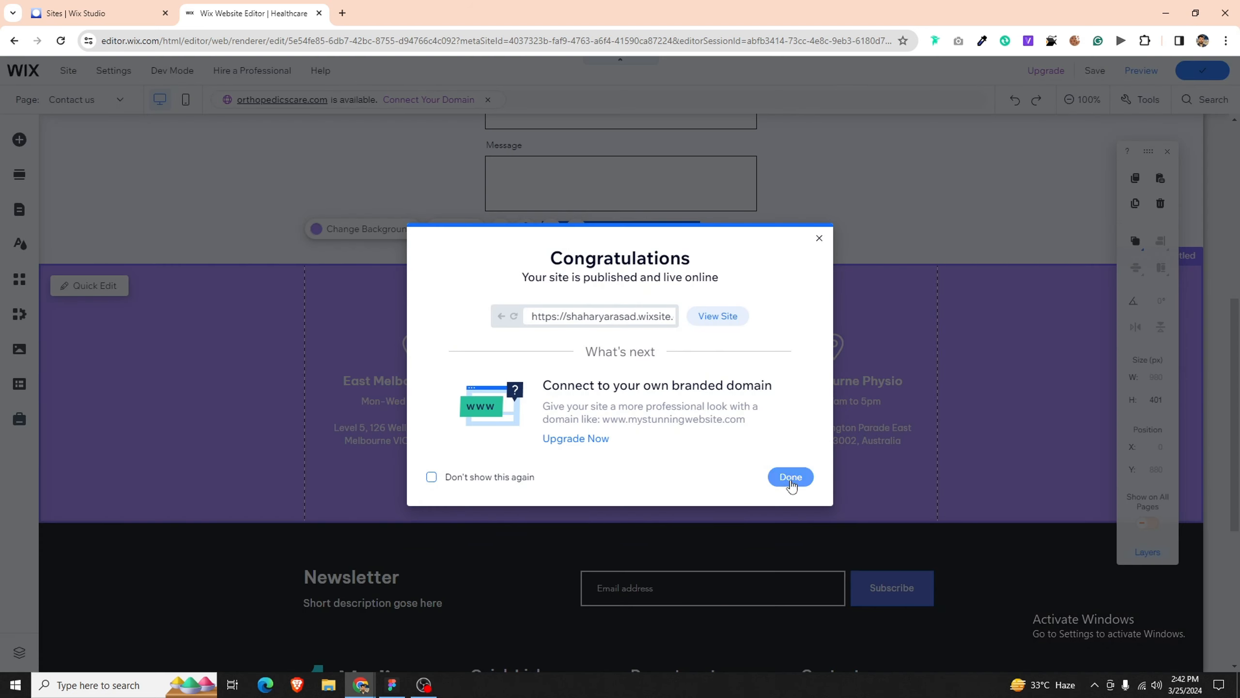
# Step: Publish the site and dismiss the publication confirmation
pyautogui.click(790, 476)
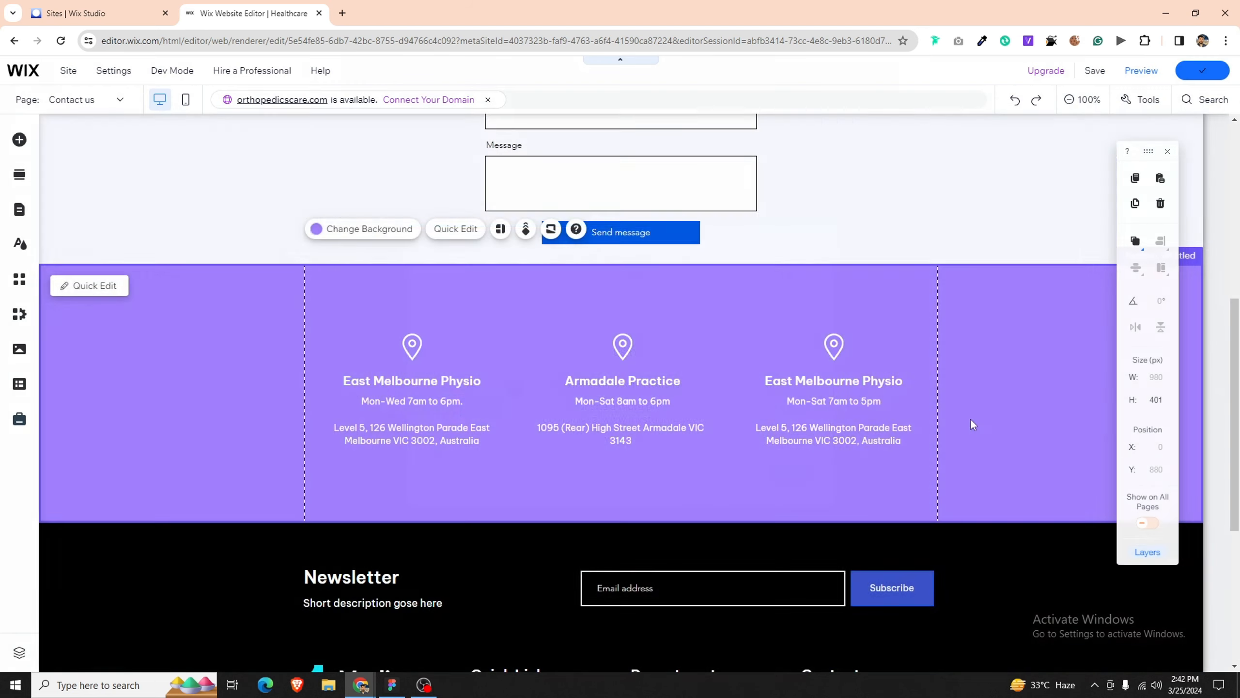